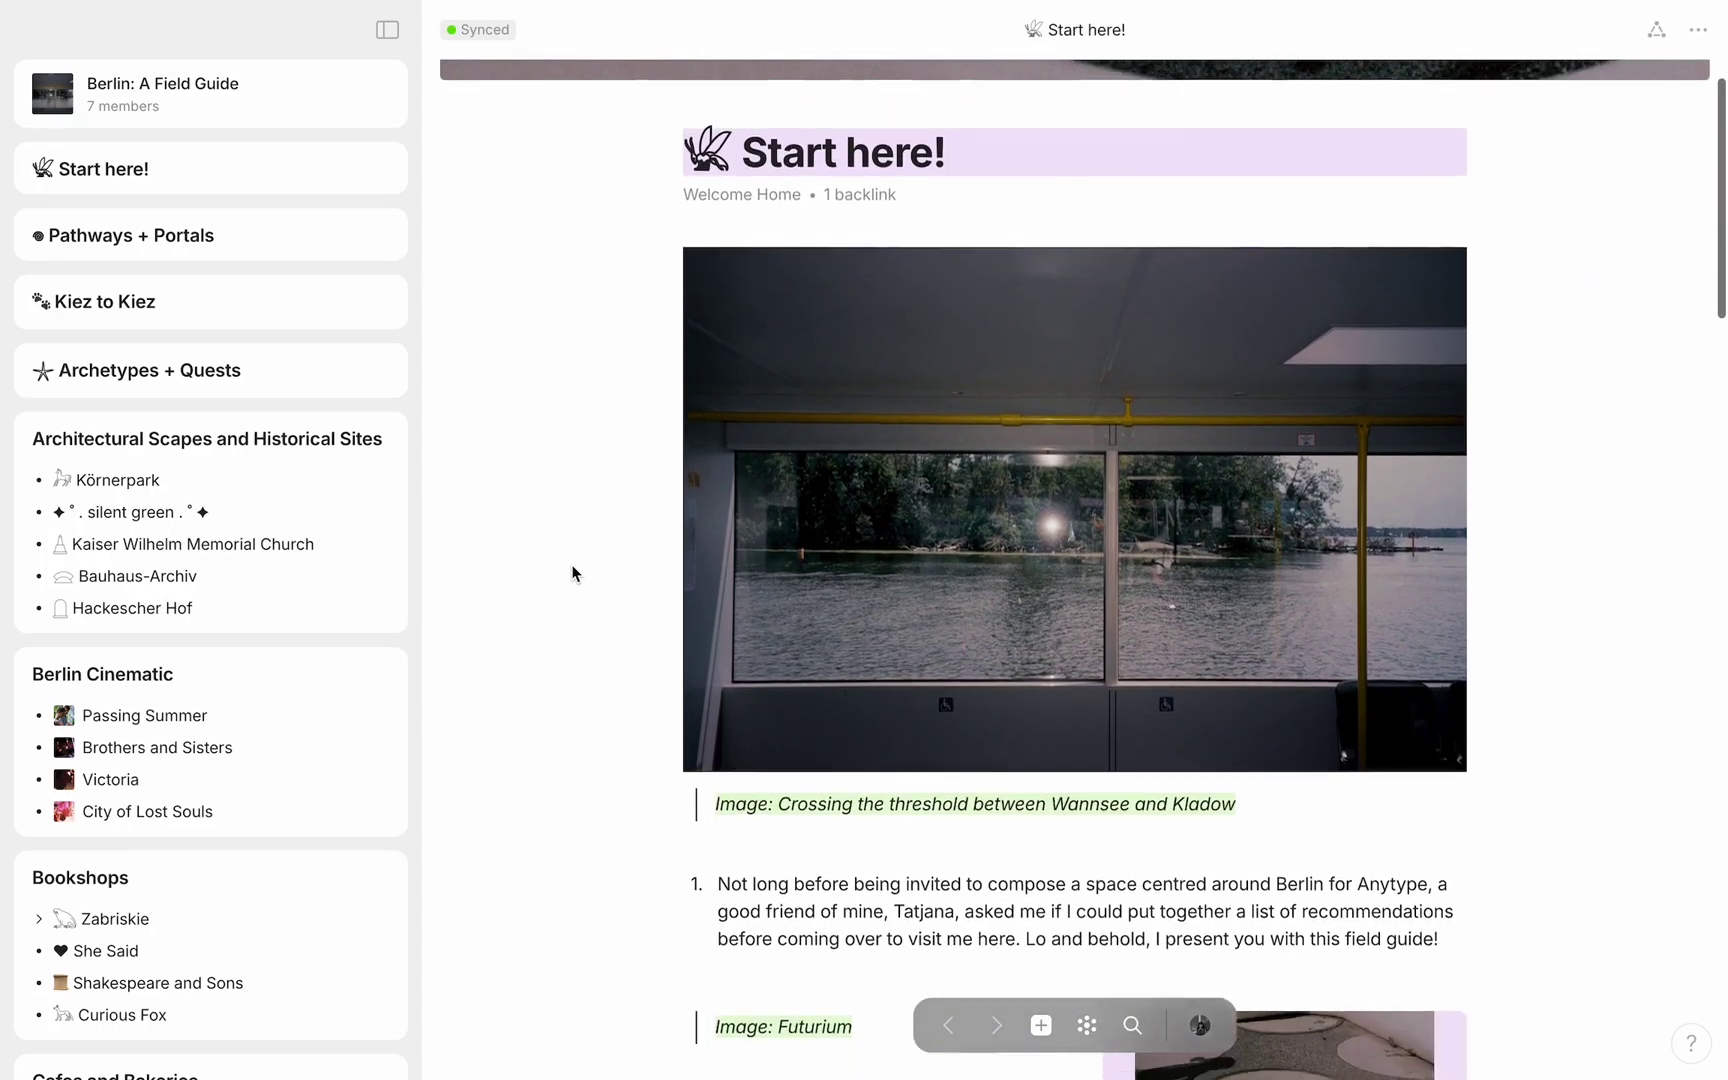
Move forward to the Körnerpark and Passing Summer pages, scrolling through each
{"action": "key", "text": "super+bracketright"}
{"action": "scroll", "coordinate": [475, 652], "scroll_direction": "down", "scroll_amount": 5}
{"action": "scroll", "coordinate": [475, 652], "scroll_direction": "down", "scroll_amount": 10}
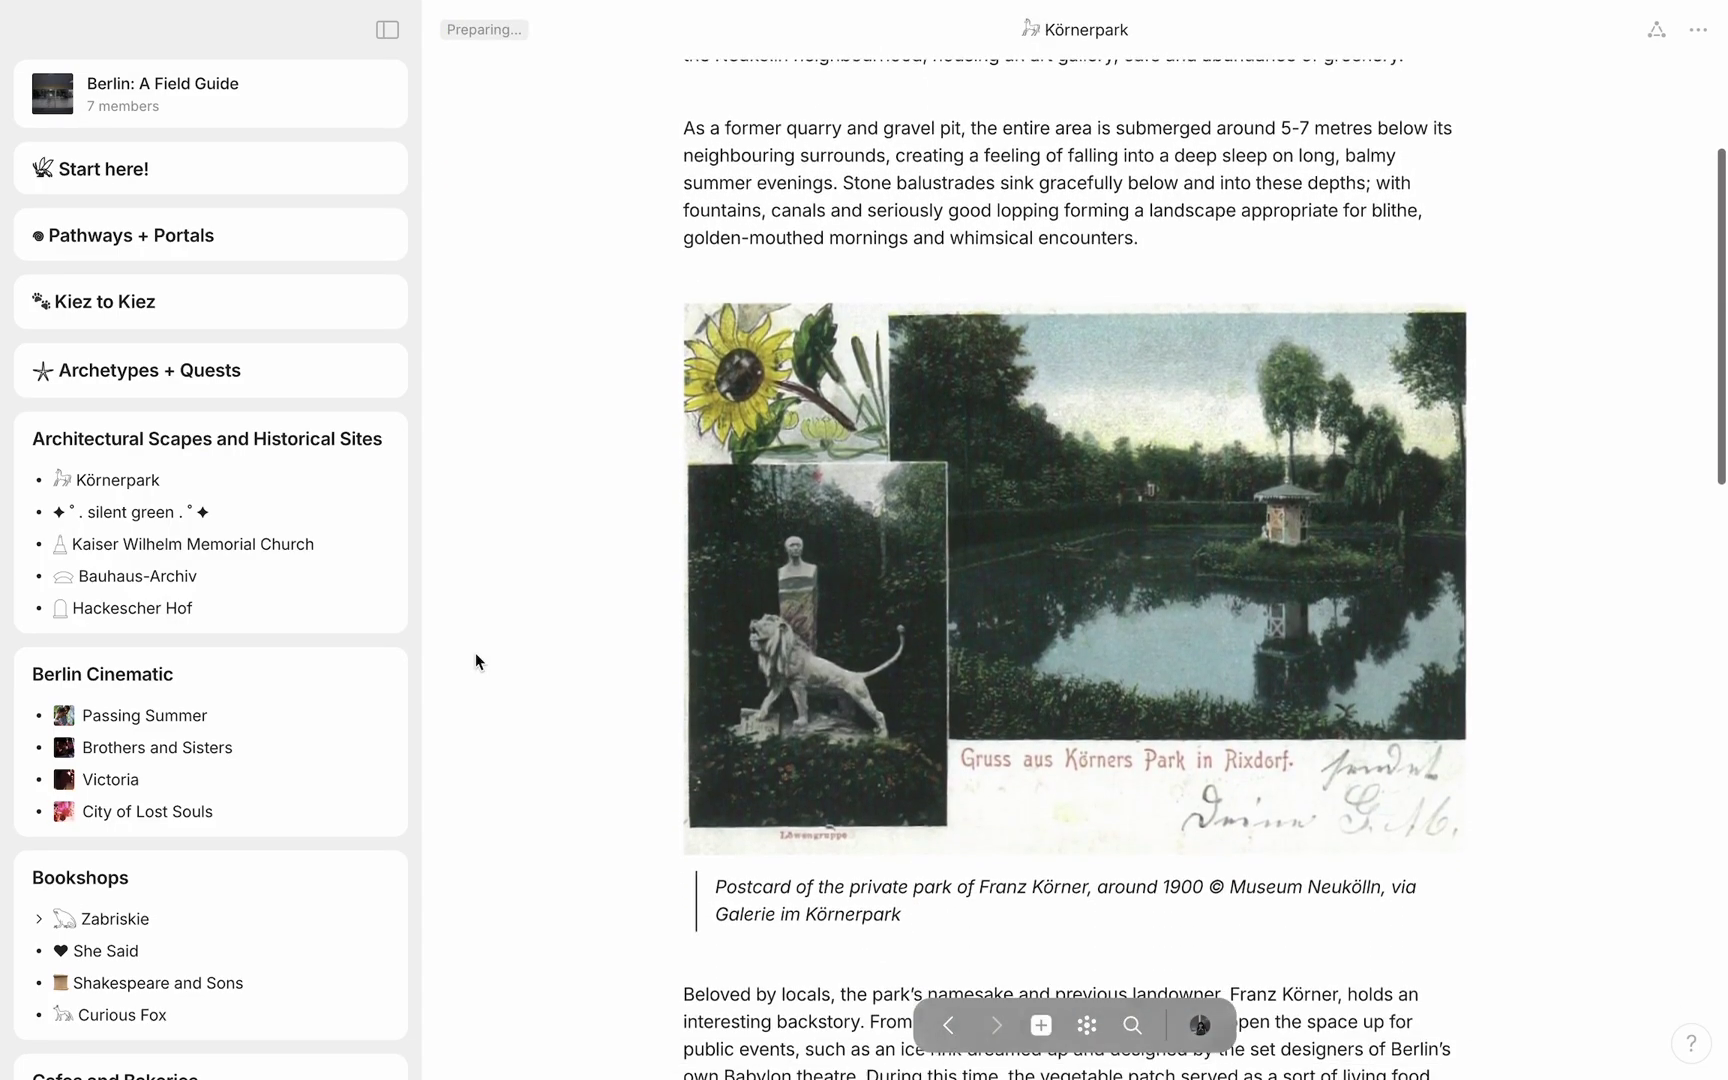
{"action": "key", "text": "super+bracketright"}
{"action": "scroll", "coordinate": [547, 690], "scroll_direction": "down", "scroll_amount": 5}
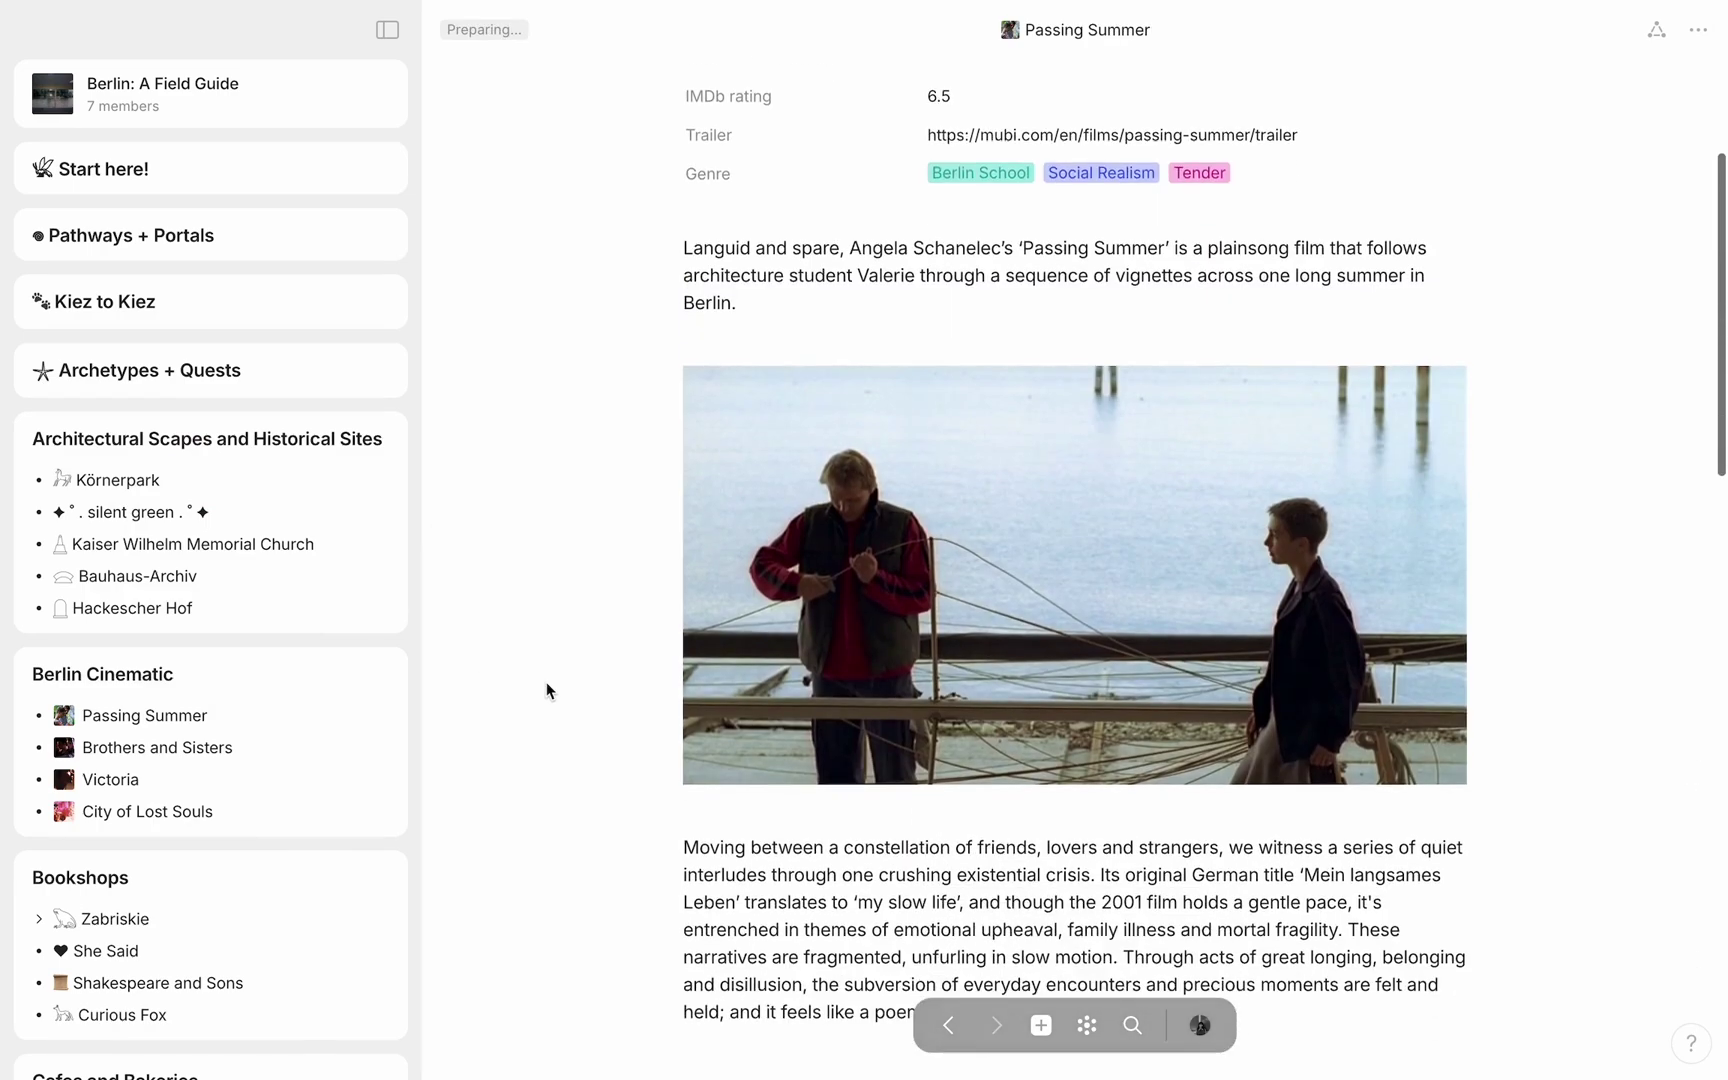
Move forward to the Zabriskie bookshop page, scroll it, and follow the She Said link
{"action": "scroll", "coordinate": [547, 690], "scroll_direction": "down", "scroll_amount": 9}
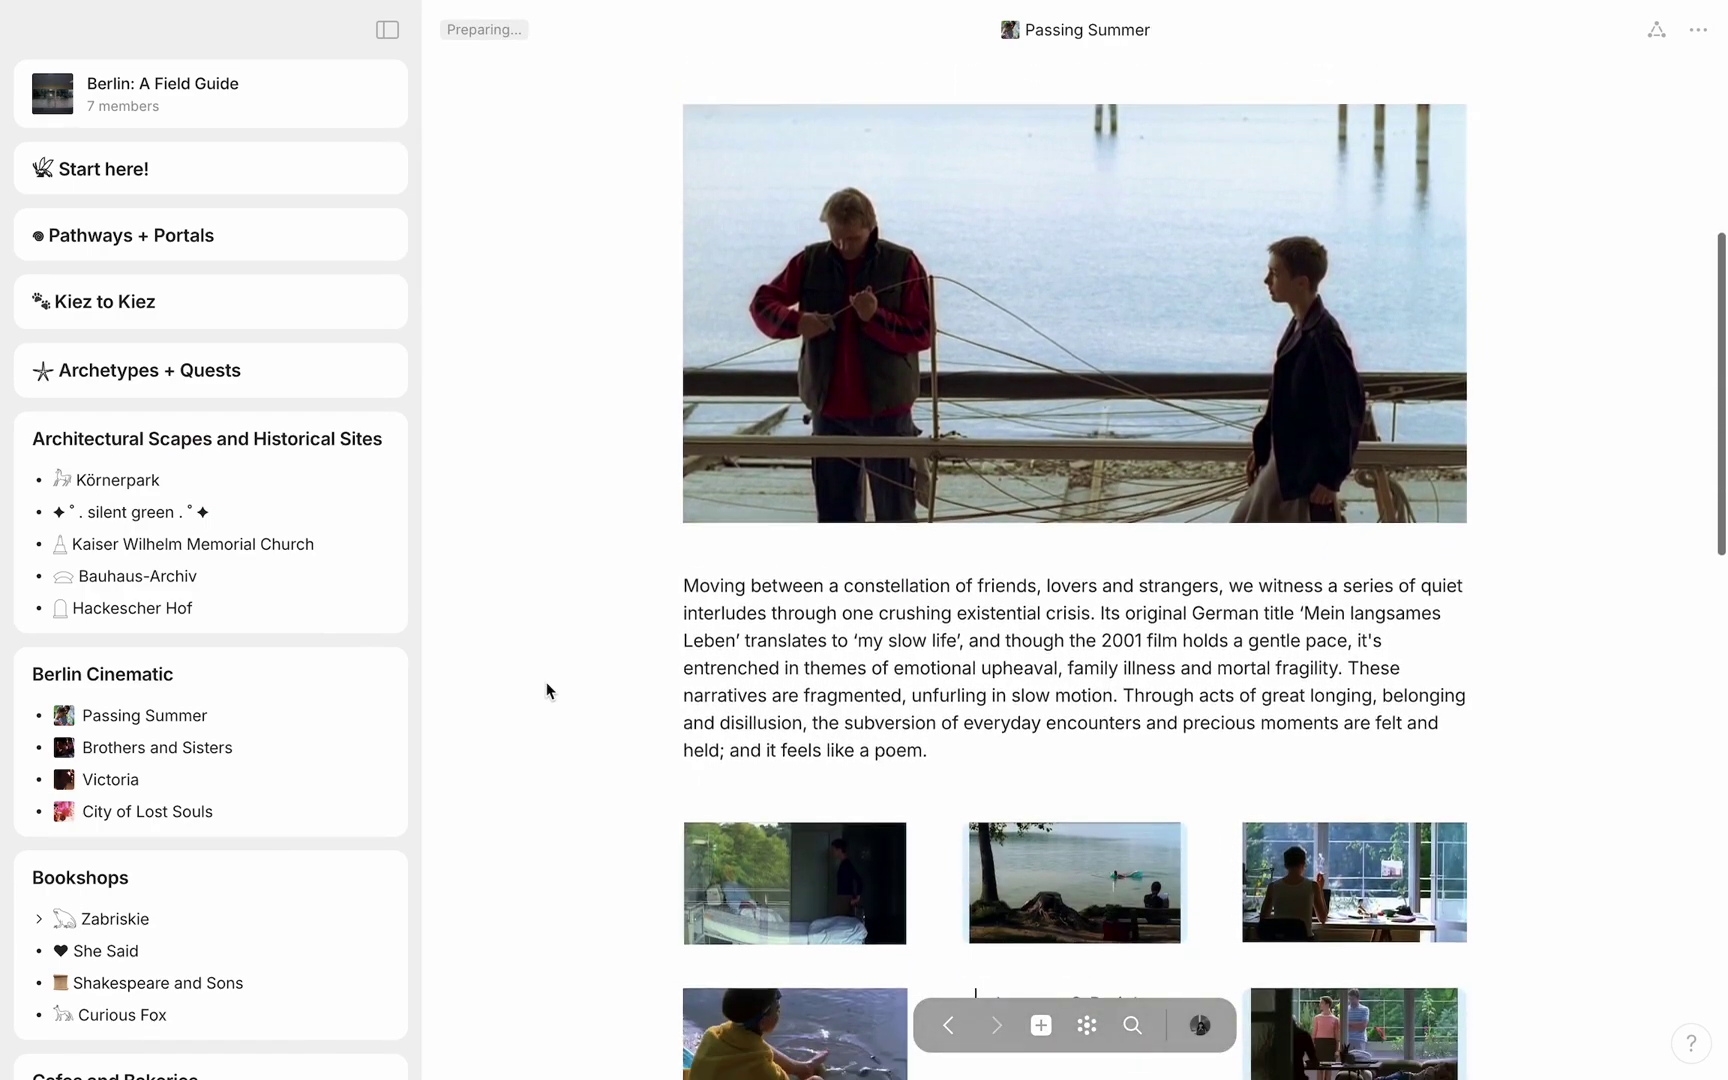
{"action": "key", "text": "super+bracketright"}
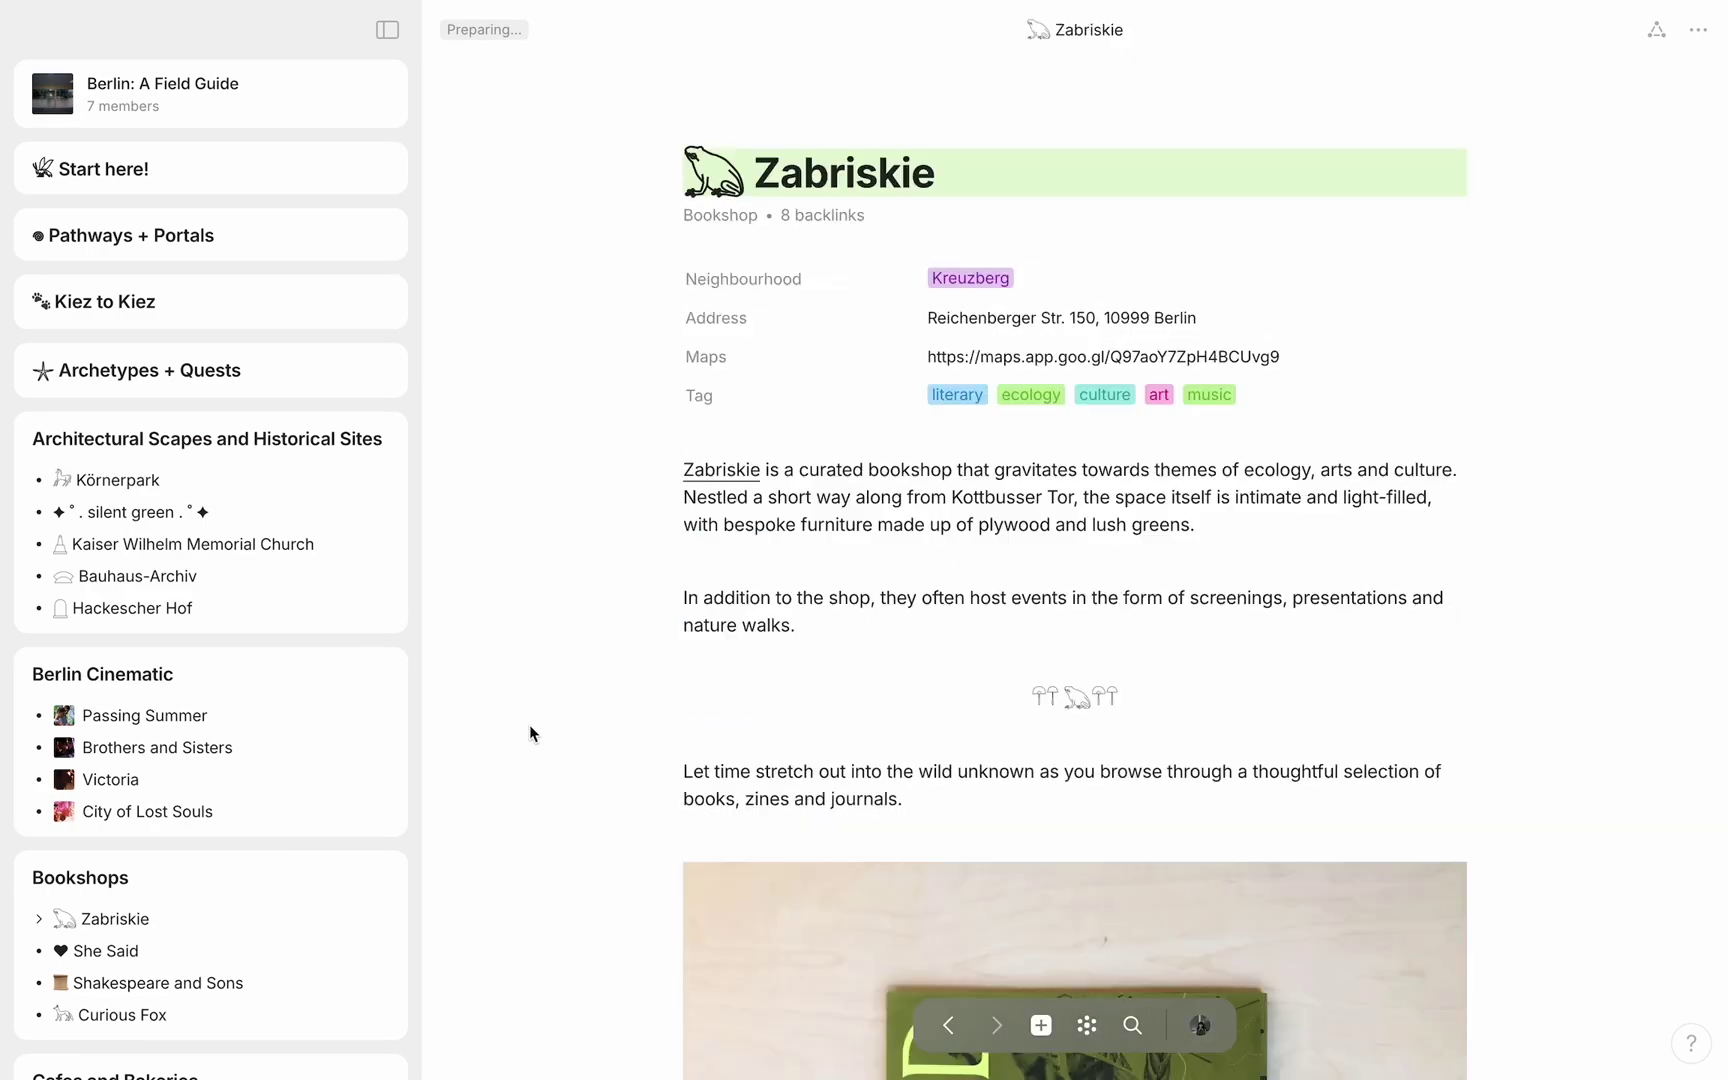
{"action": "scroll", "coordinate": [529, 724], "scroll_direction": "down", "scroll_amount": 4}
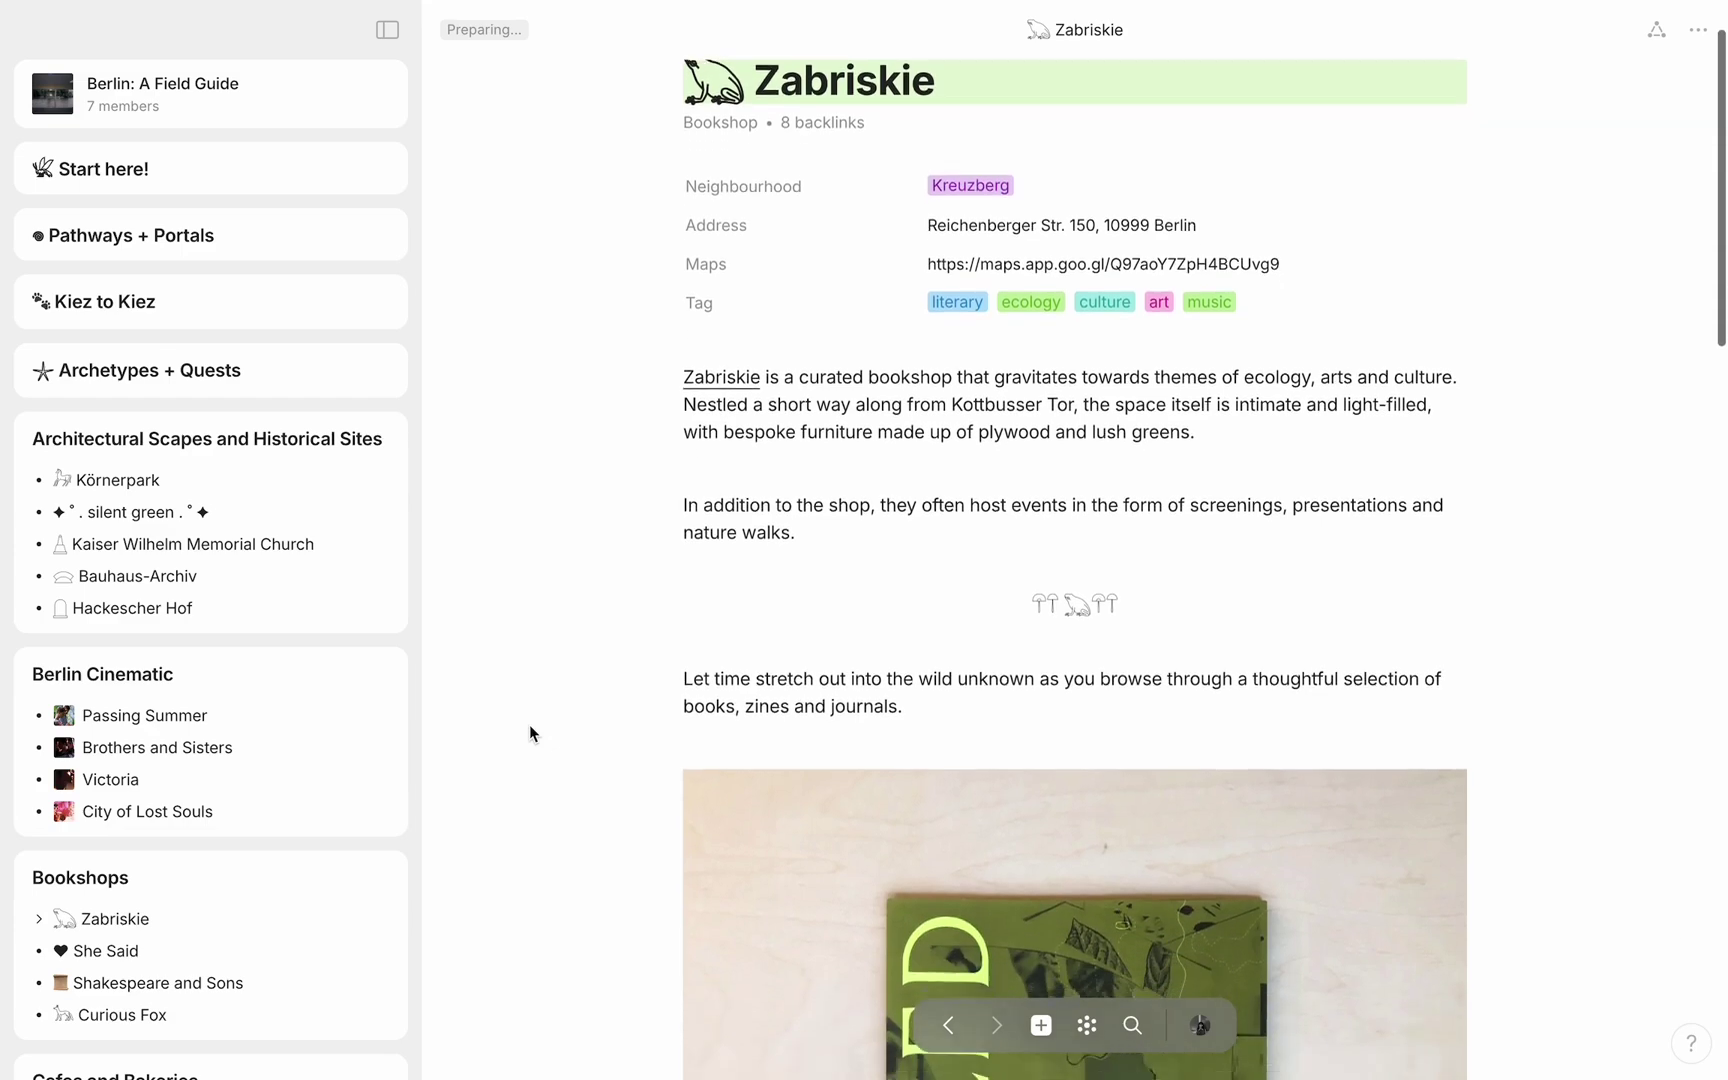
{"action": "scroll", "coordinate": [529, 724], "scroll_direction": "down", "scroll_amount": 20}
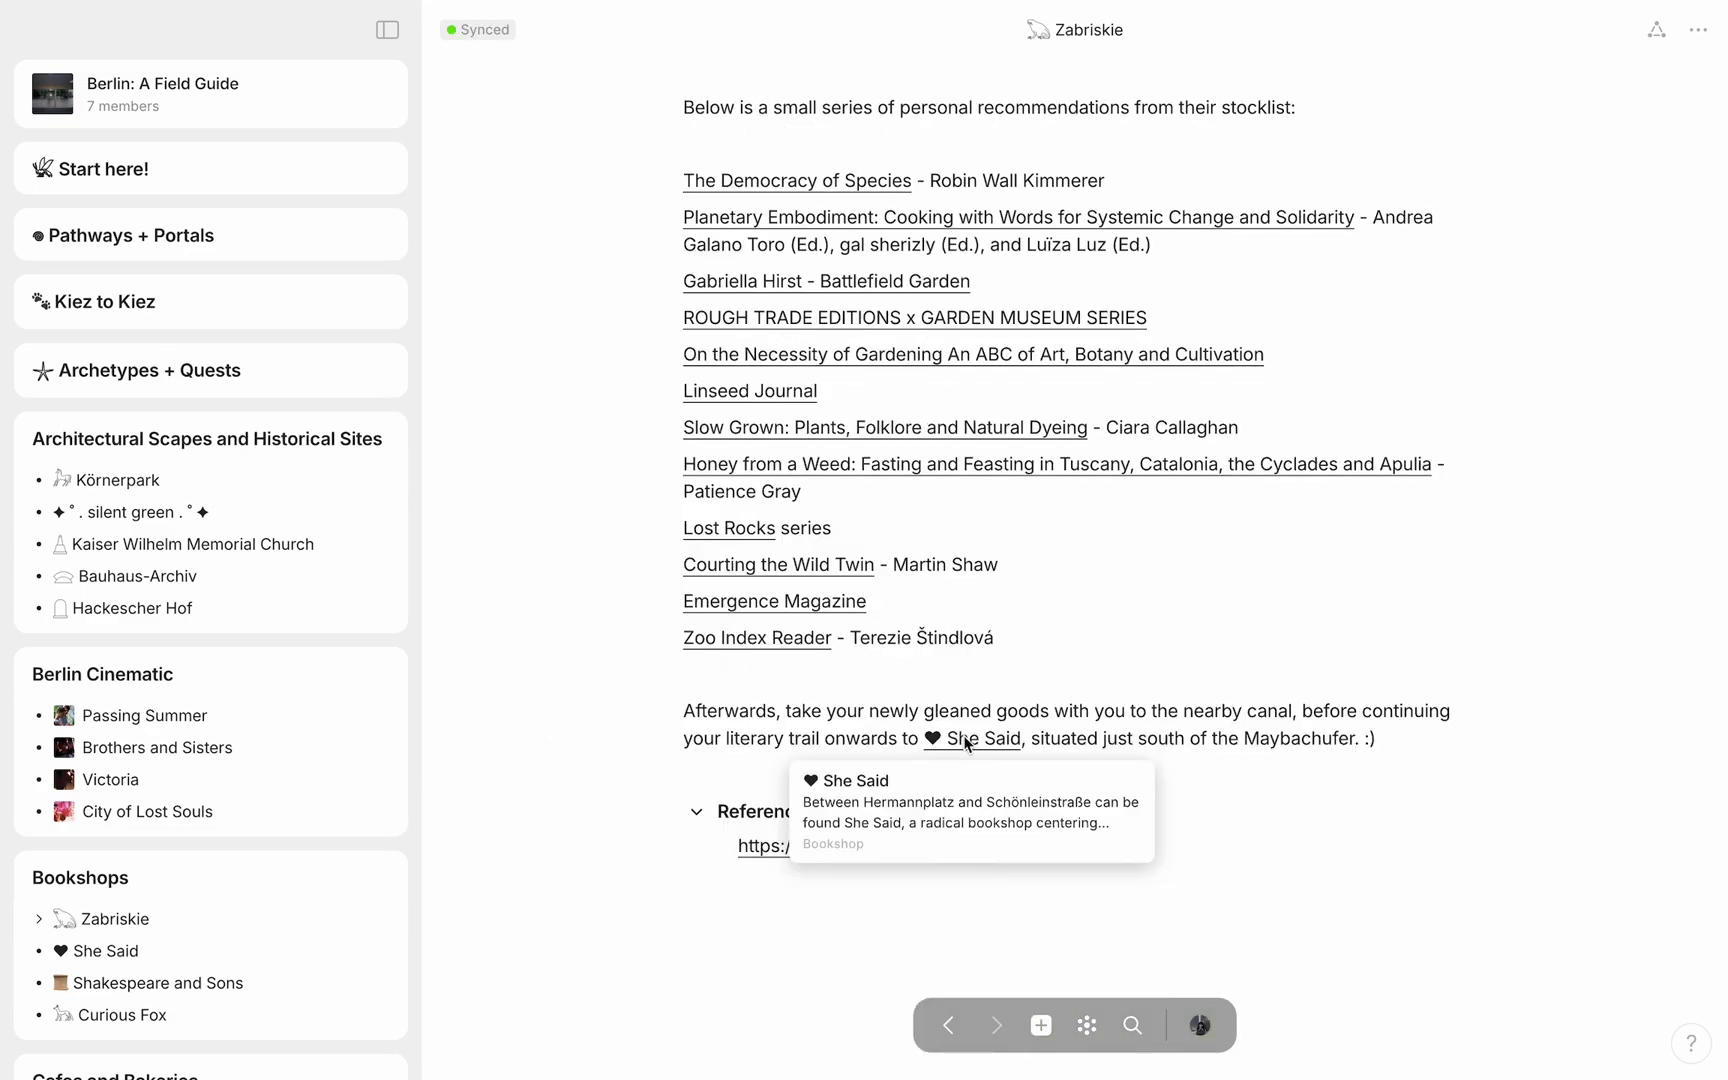
{"action": "left_click", "coordinate": [967, 742]}
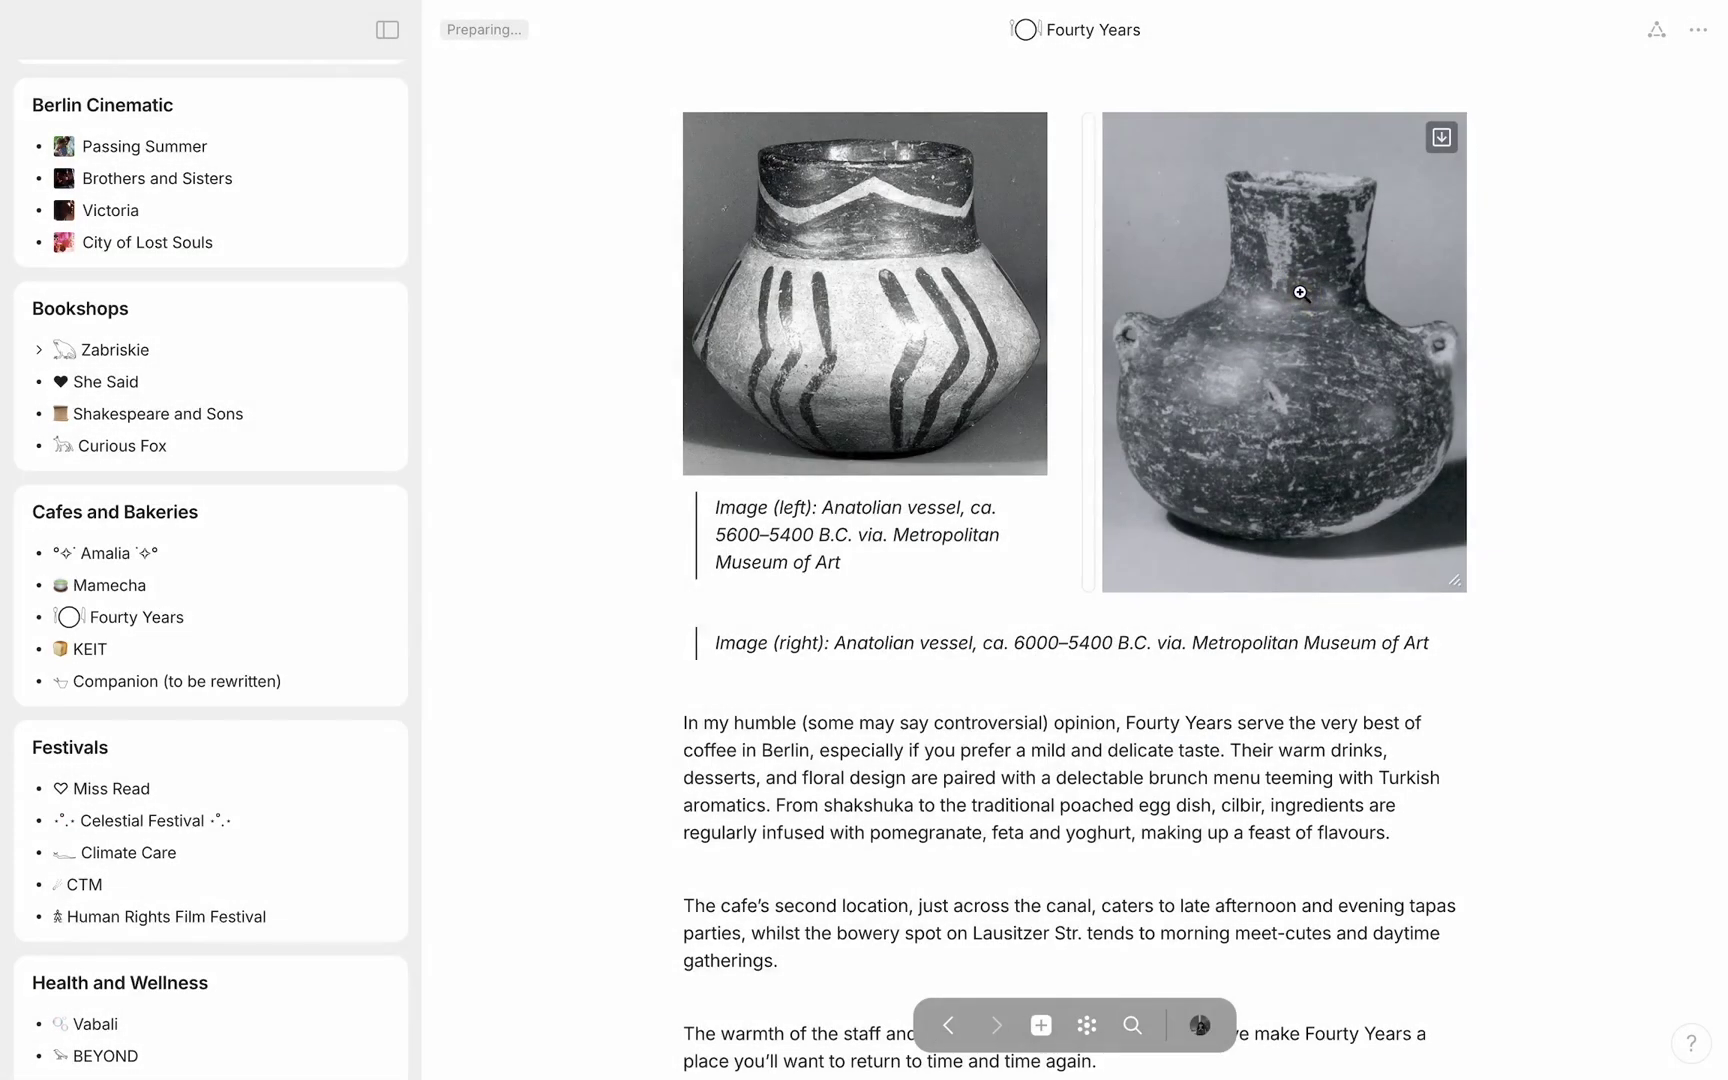
Enlarge the right Anatolian vase image on Fourty Years and scroll the festival page
{"action": "left_click", "coordinate": [1300, 292]}
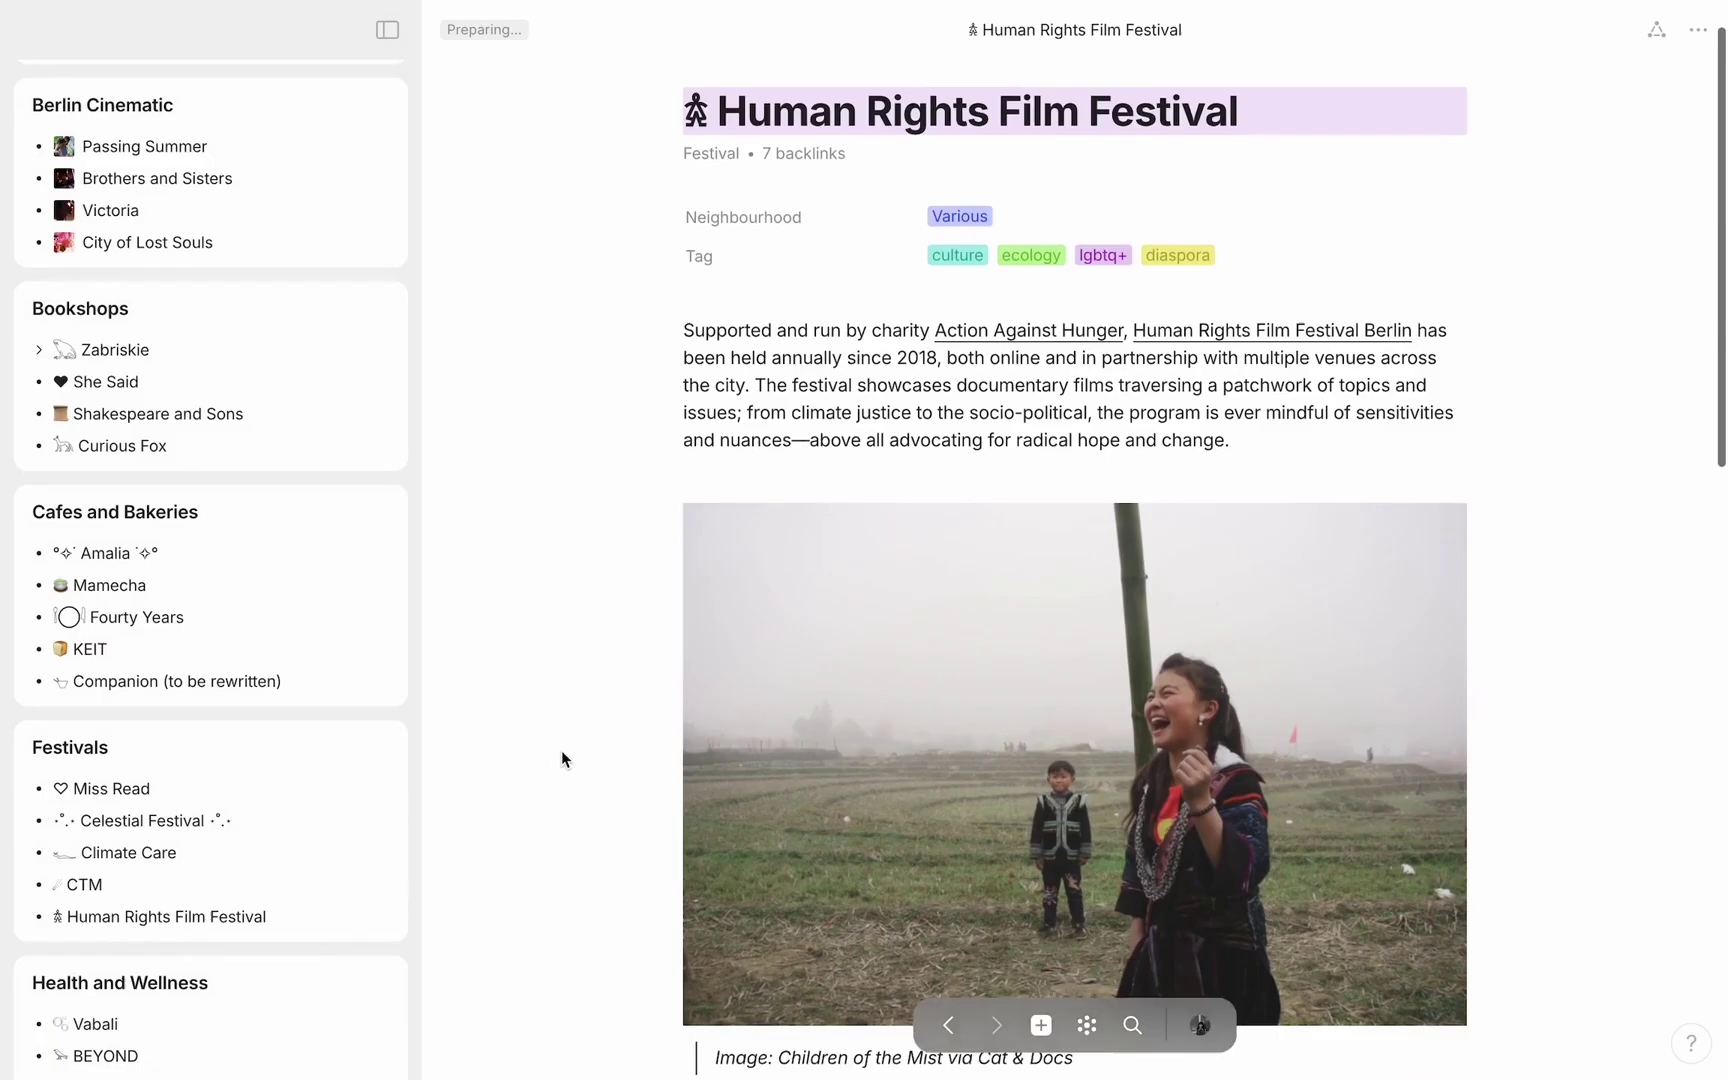
{"action": "scroll", "coordinate": [562, 751], "scroll_direction": "down", "scroll_amount": 5}
{"action": "scroll", "coordinate": [562, 751], "scroll_direction": "down", "scroll_amount": 5}
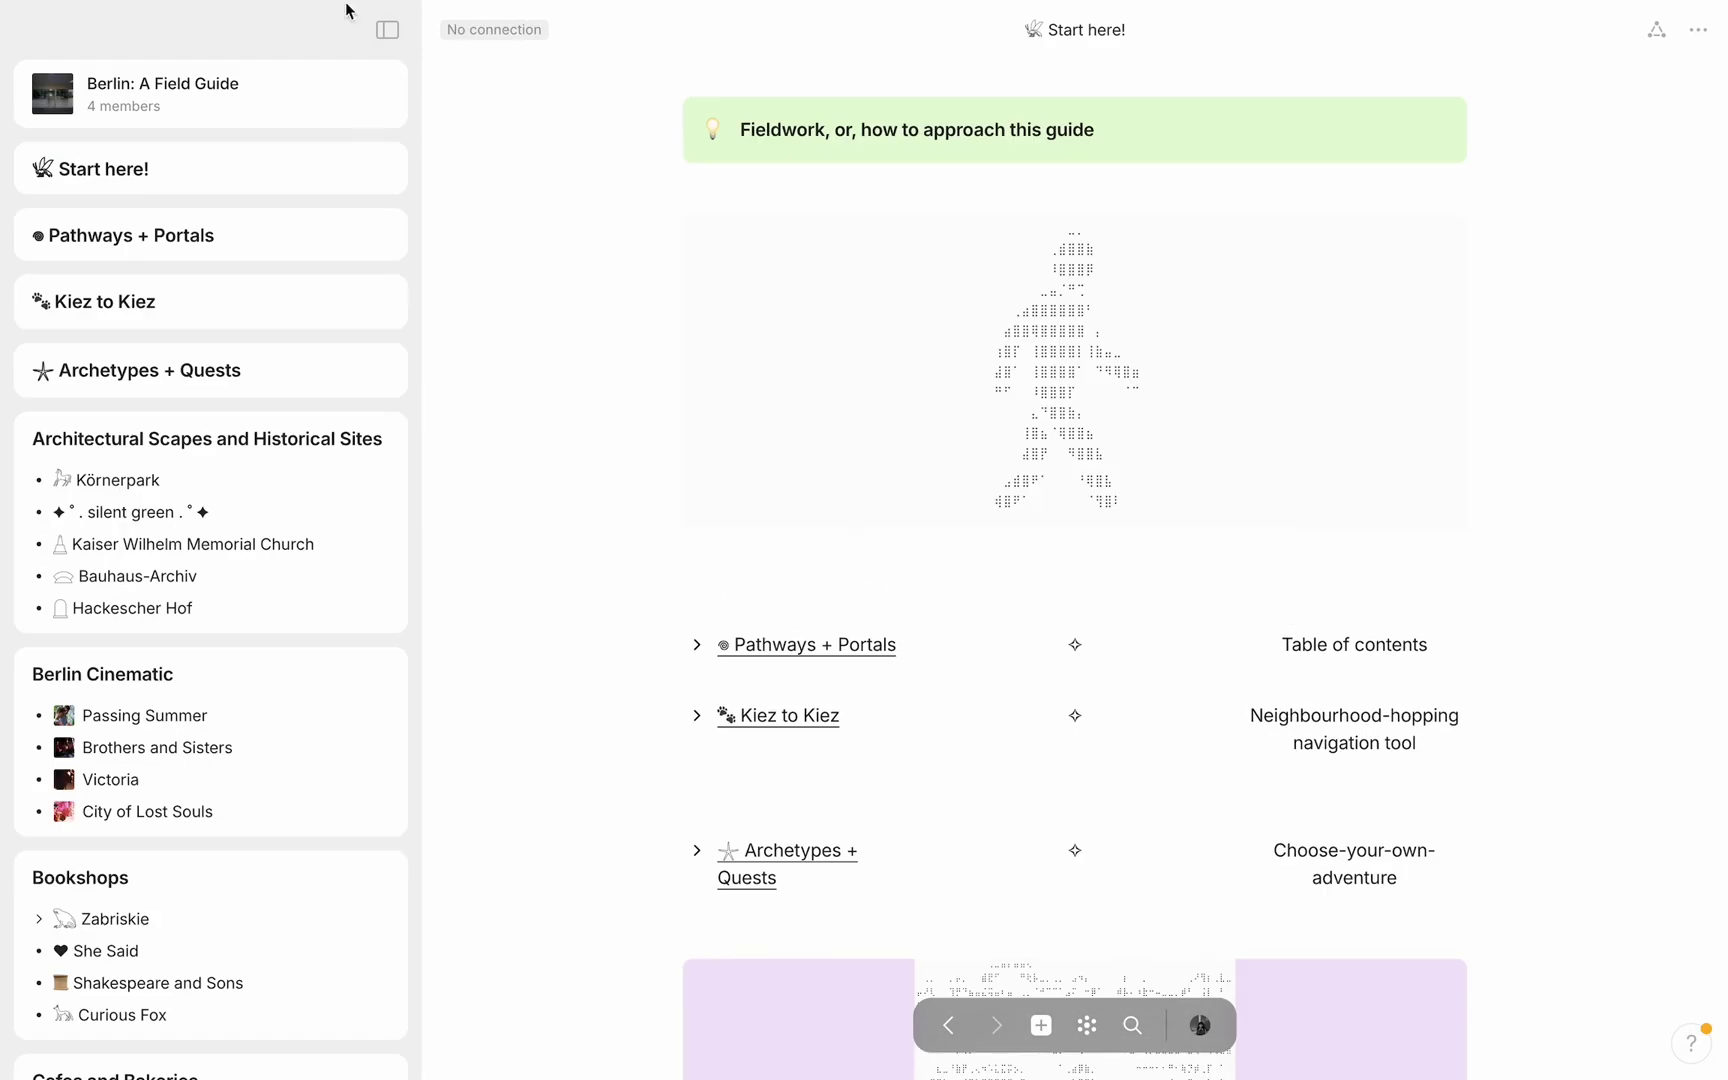
{"action": "left_click", "coordinate": [387, 30]}
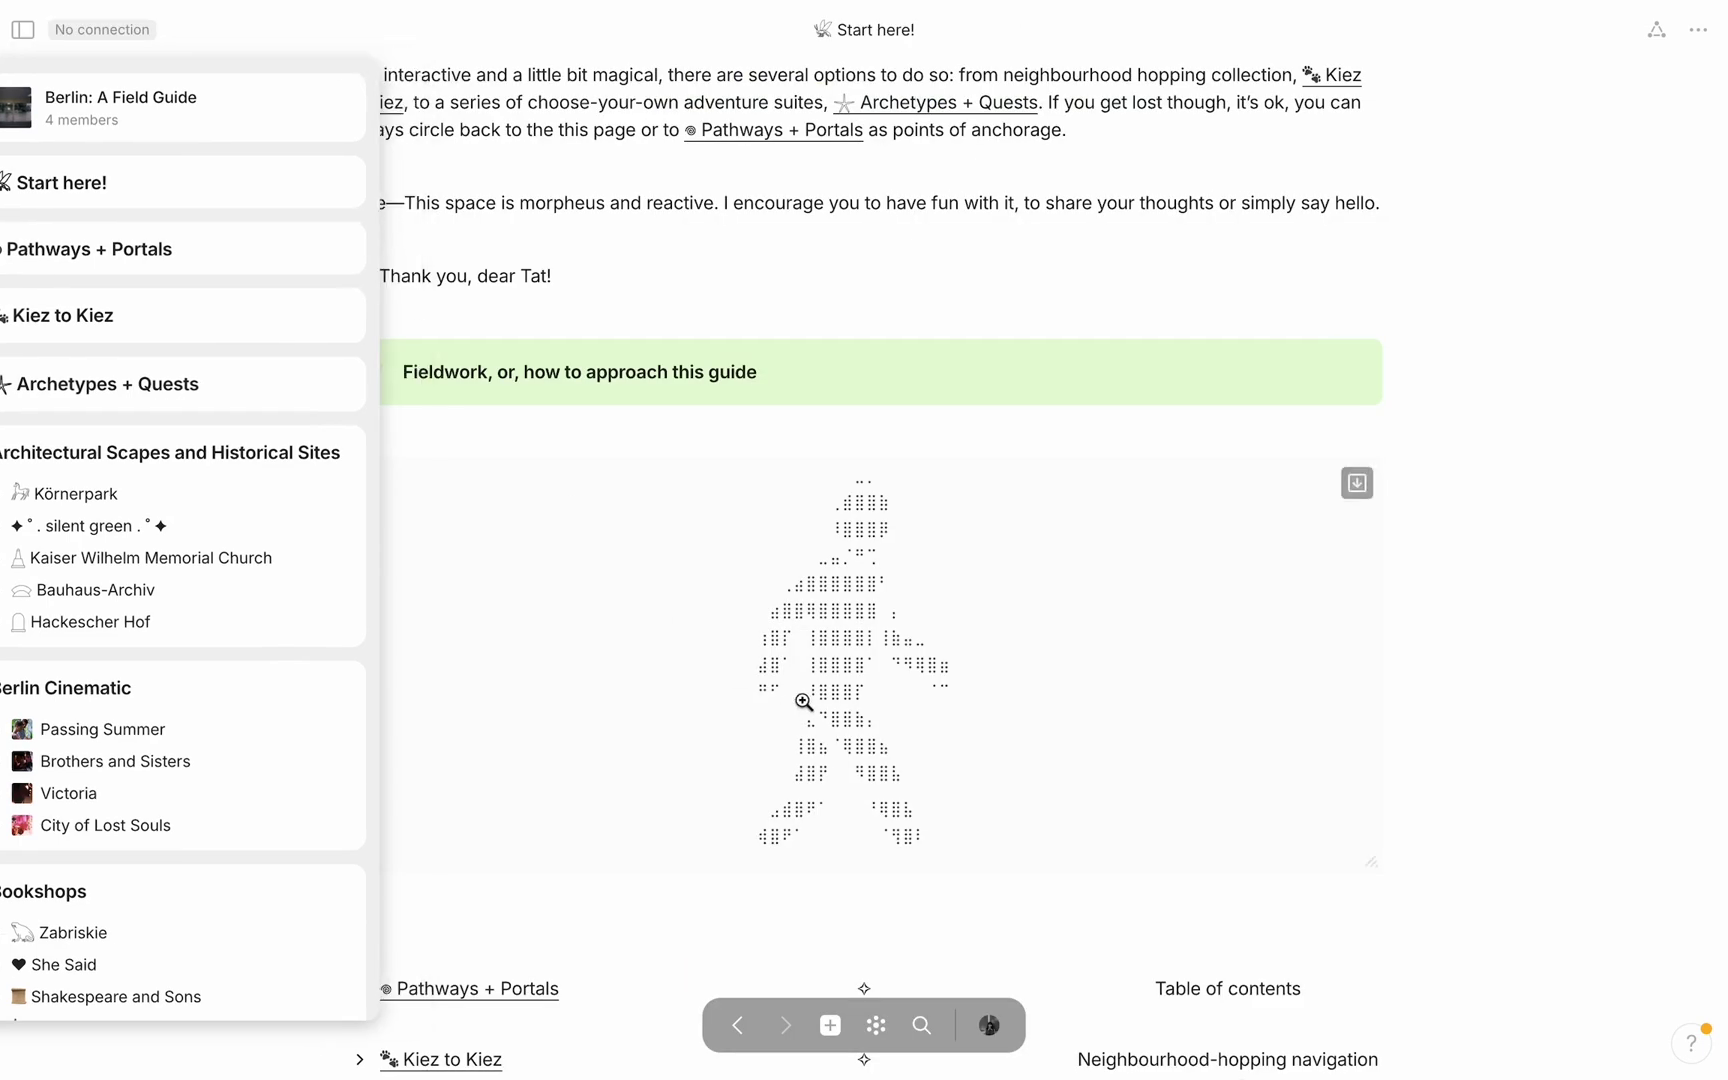
{"action": "scroll", "coordinate": [1511, 575], "scroll_direction": "down", "scroll_amount": 4}
{"action": "scroll", "coordinate": [1511, 577], "scroll_direction": "up", "scroll_amount": 1}
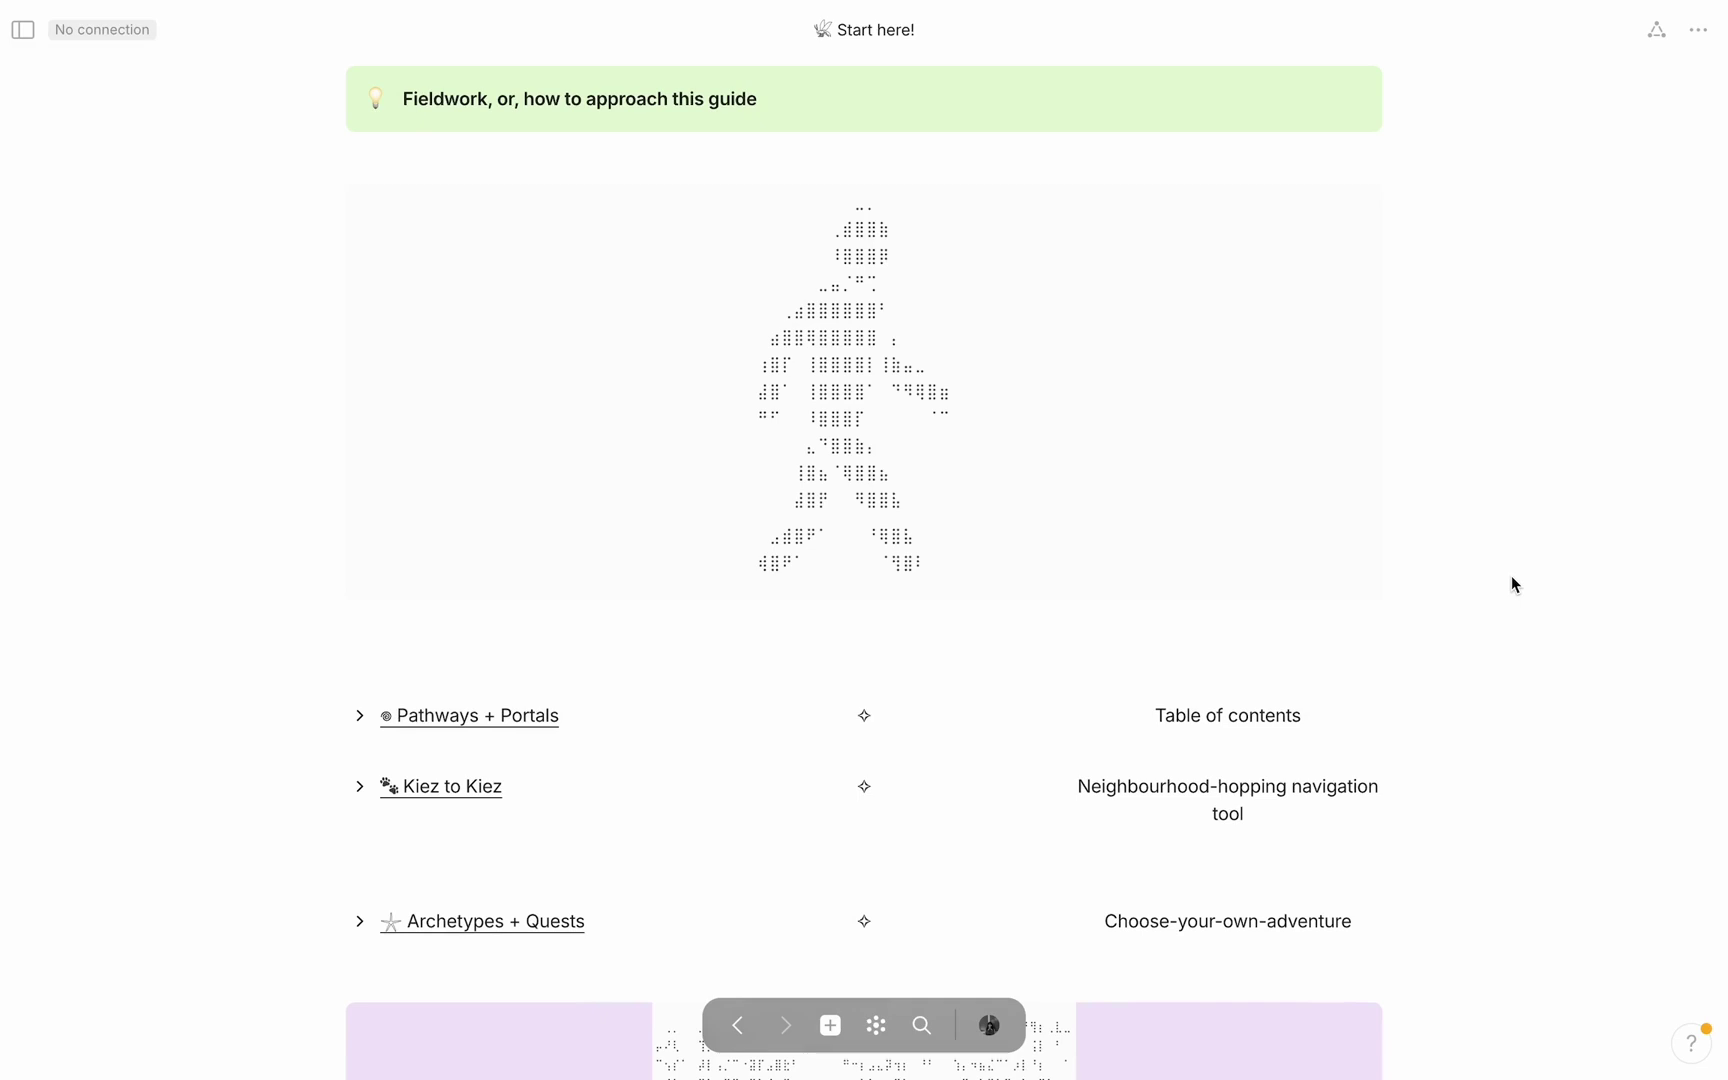
{"action": "left_click", "coordinate": [24, 30]}
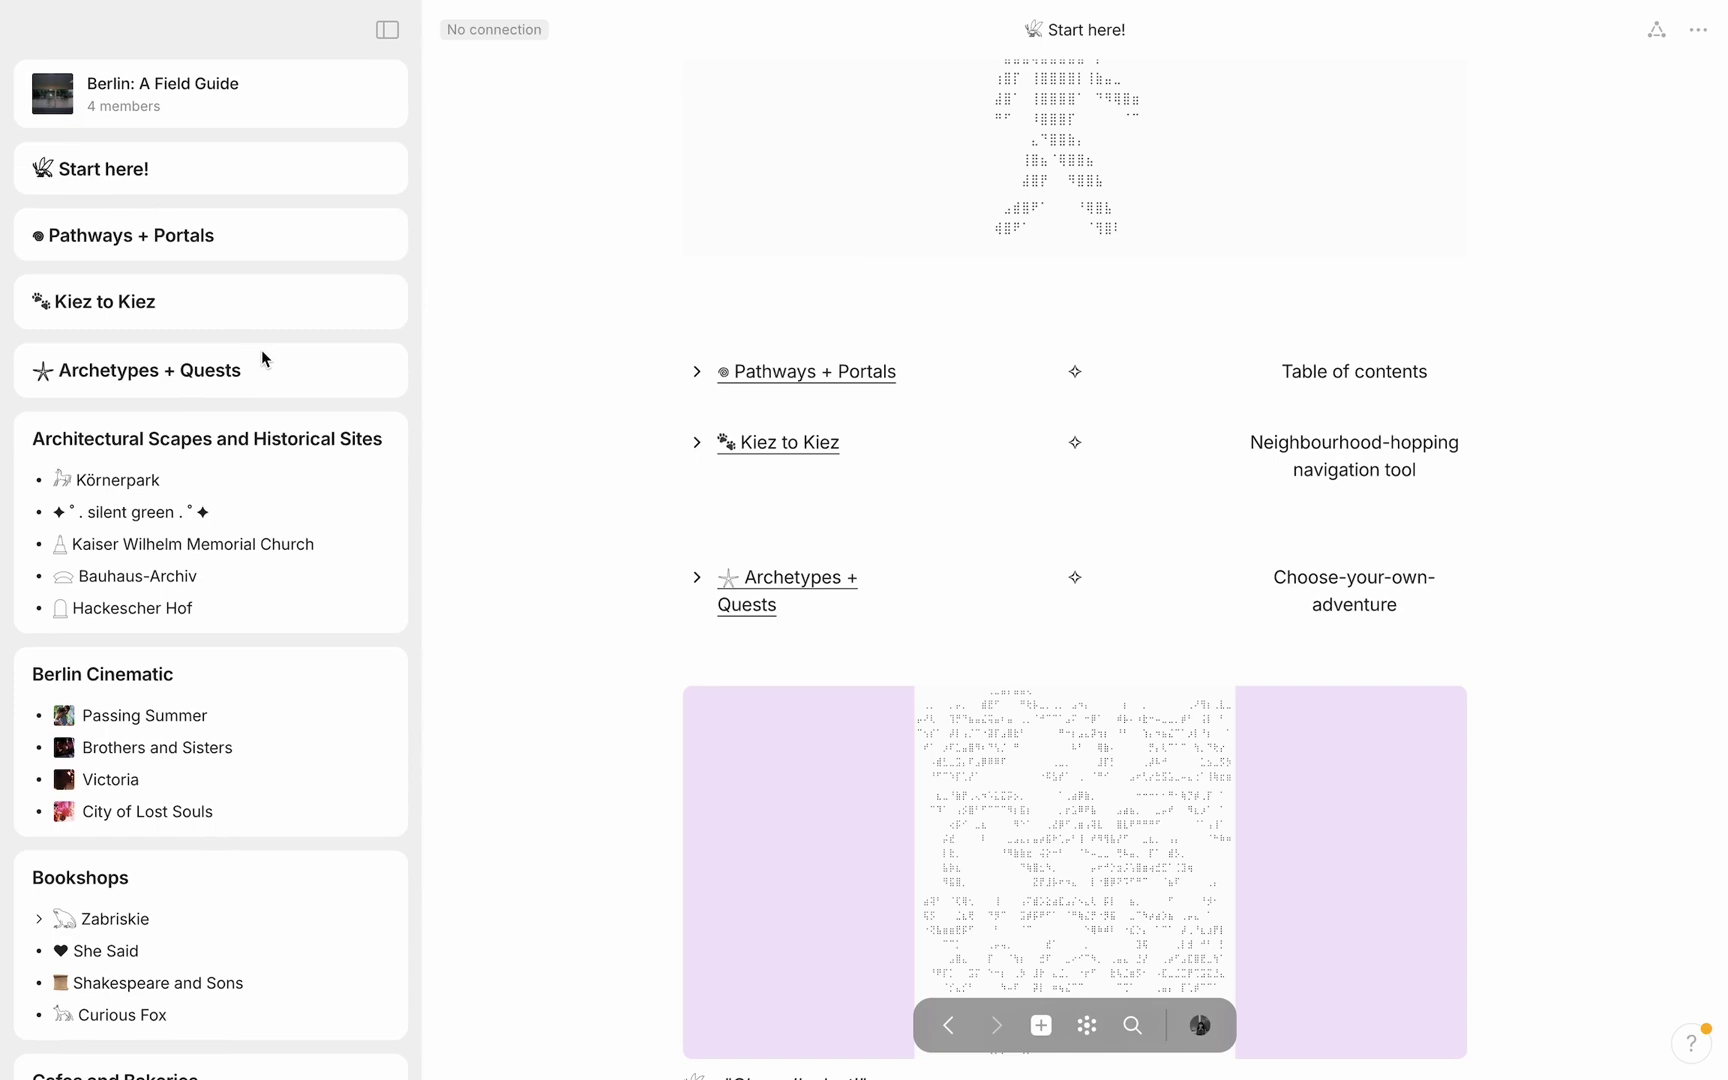
Open Architectural Scapes and Historical Sites, then show the Kiez to Kiez Collection type options
{"action": "left_click", "coordinate": [80, 877]}
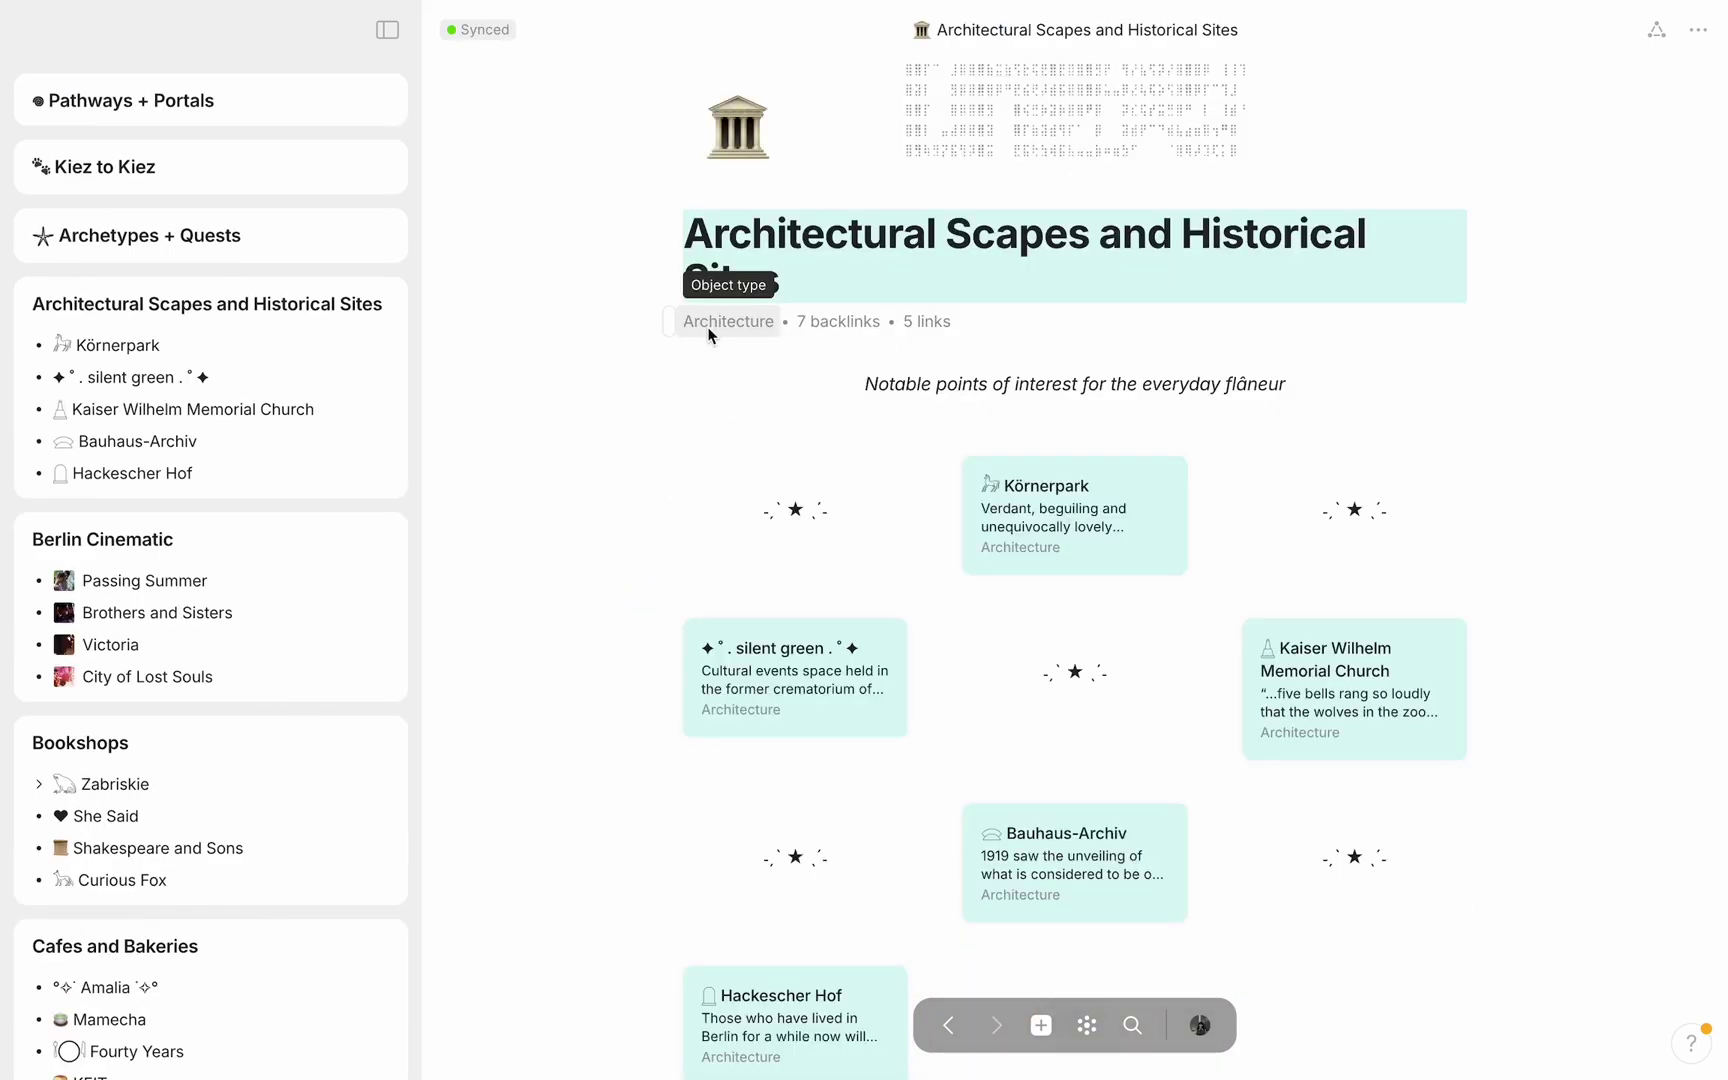
{"action": "left_click", "coordinate": [524, 523]}
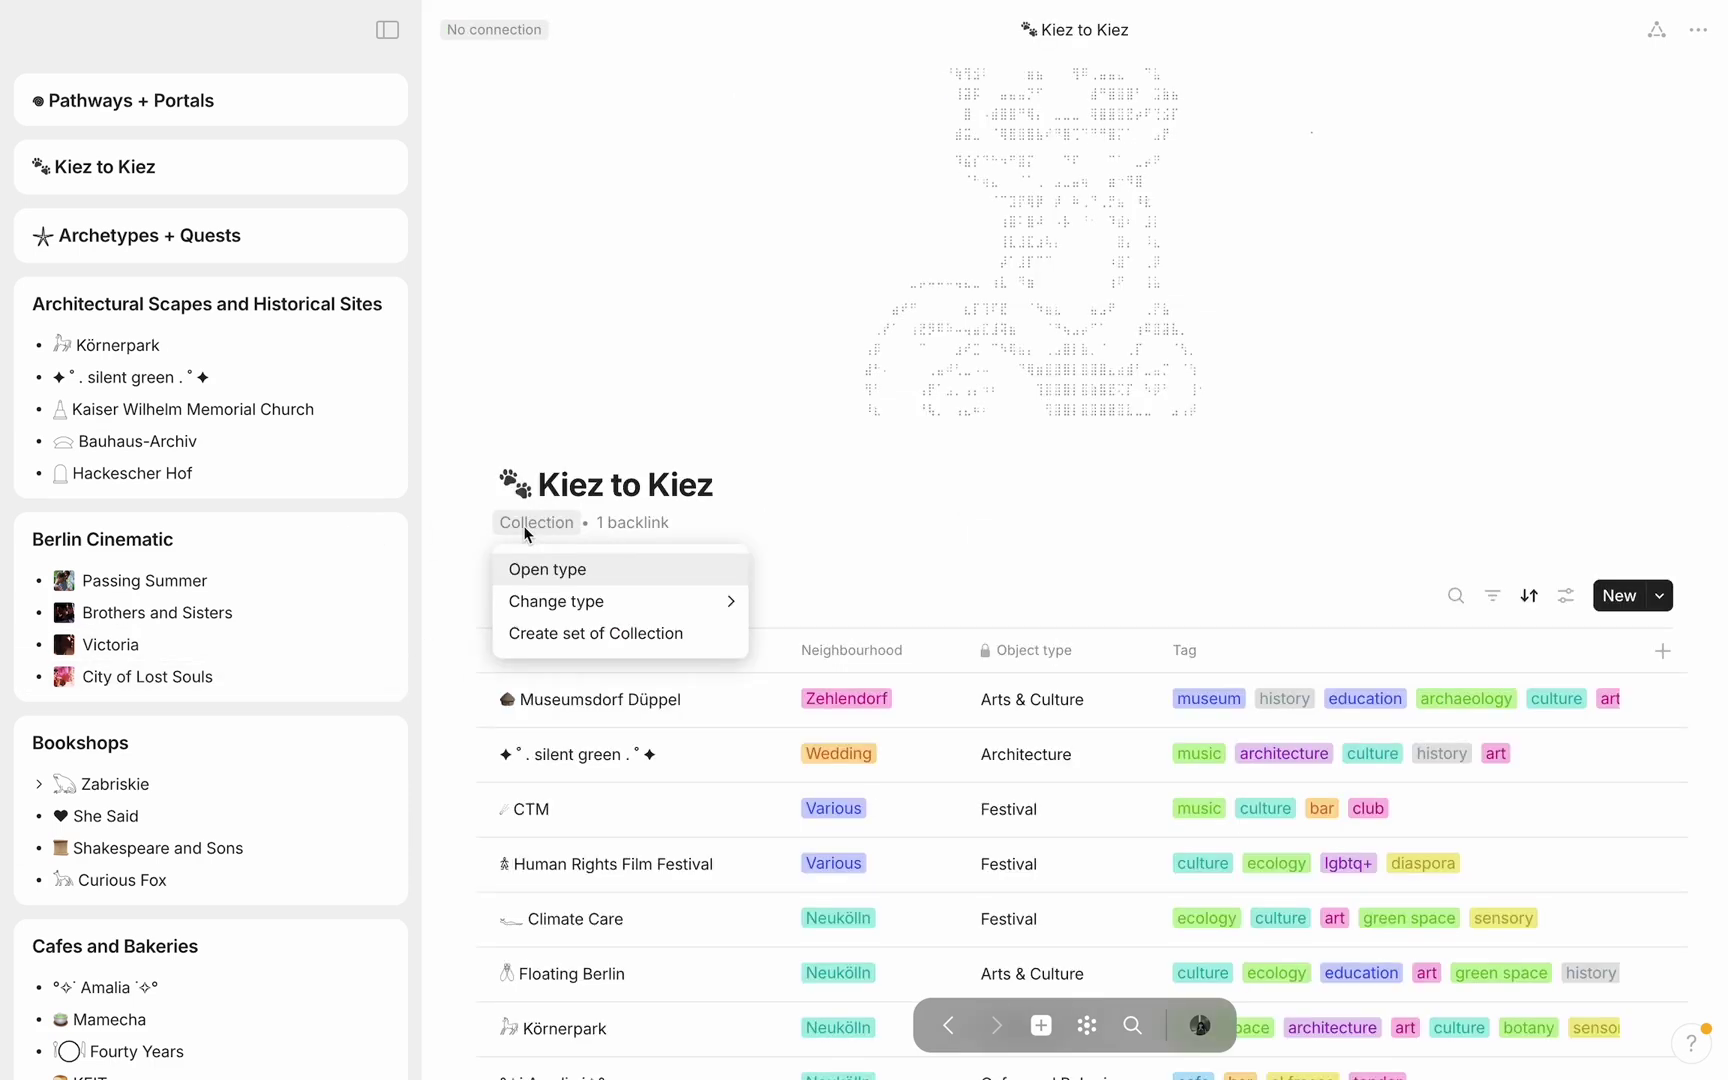
Close the type menu, open Museumsdorf Düppel's Zehlendorf neighbourhood cell, then go to Pathways + Portals
{"action": "left_click", "coordinate": [1012, 585]}
{"action": "scroll", "coordinate": [1012, 585], "scroll_direction": "down", "scroll_amount": 5}
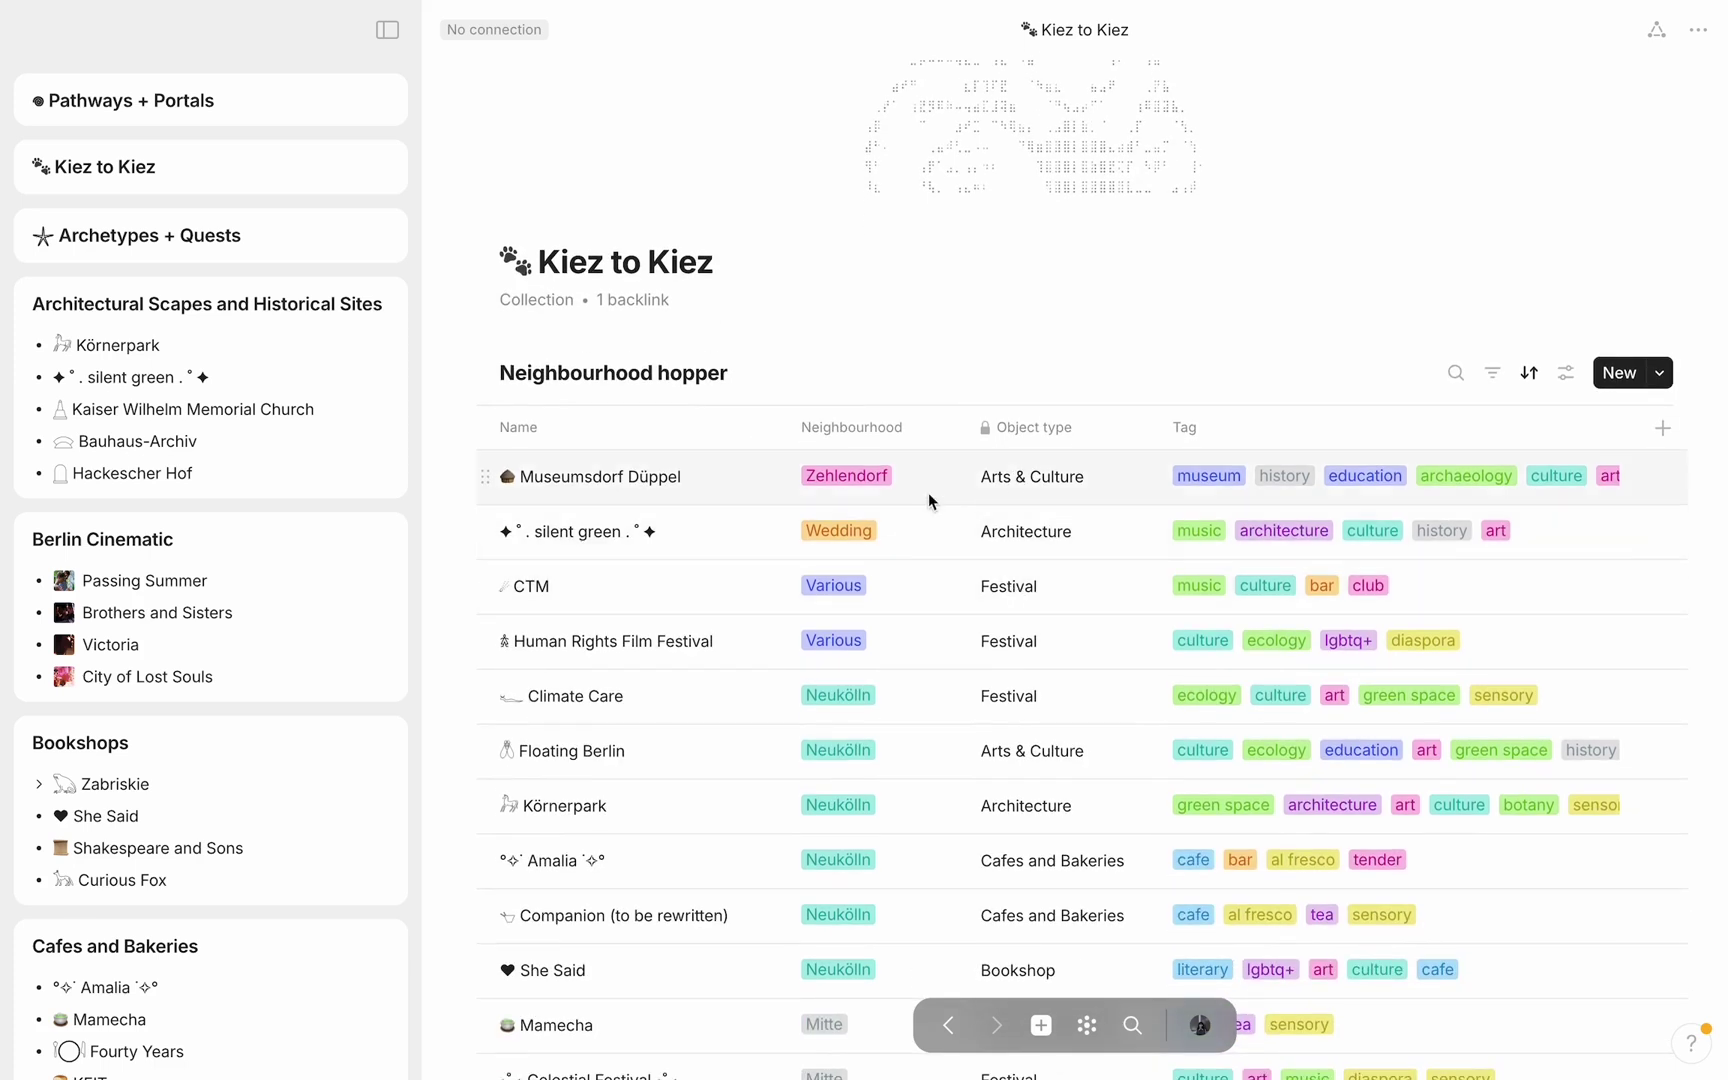
{"action": "left_click", "coordinate": [852, 488]}
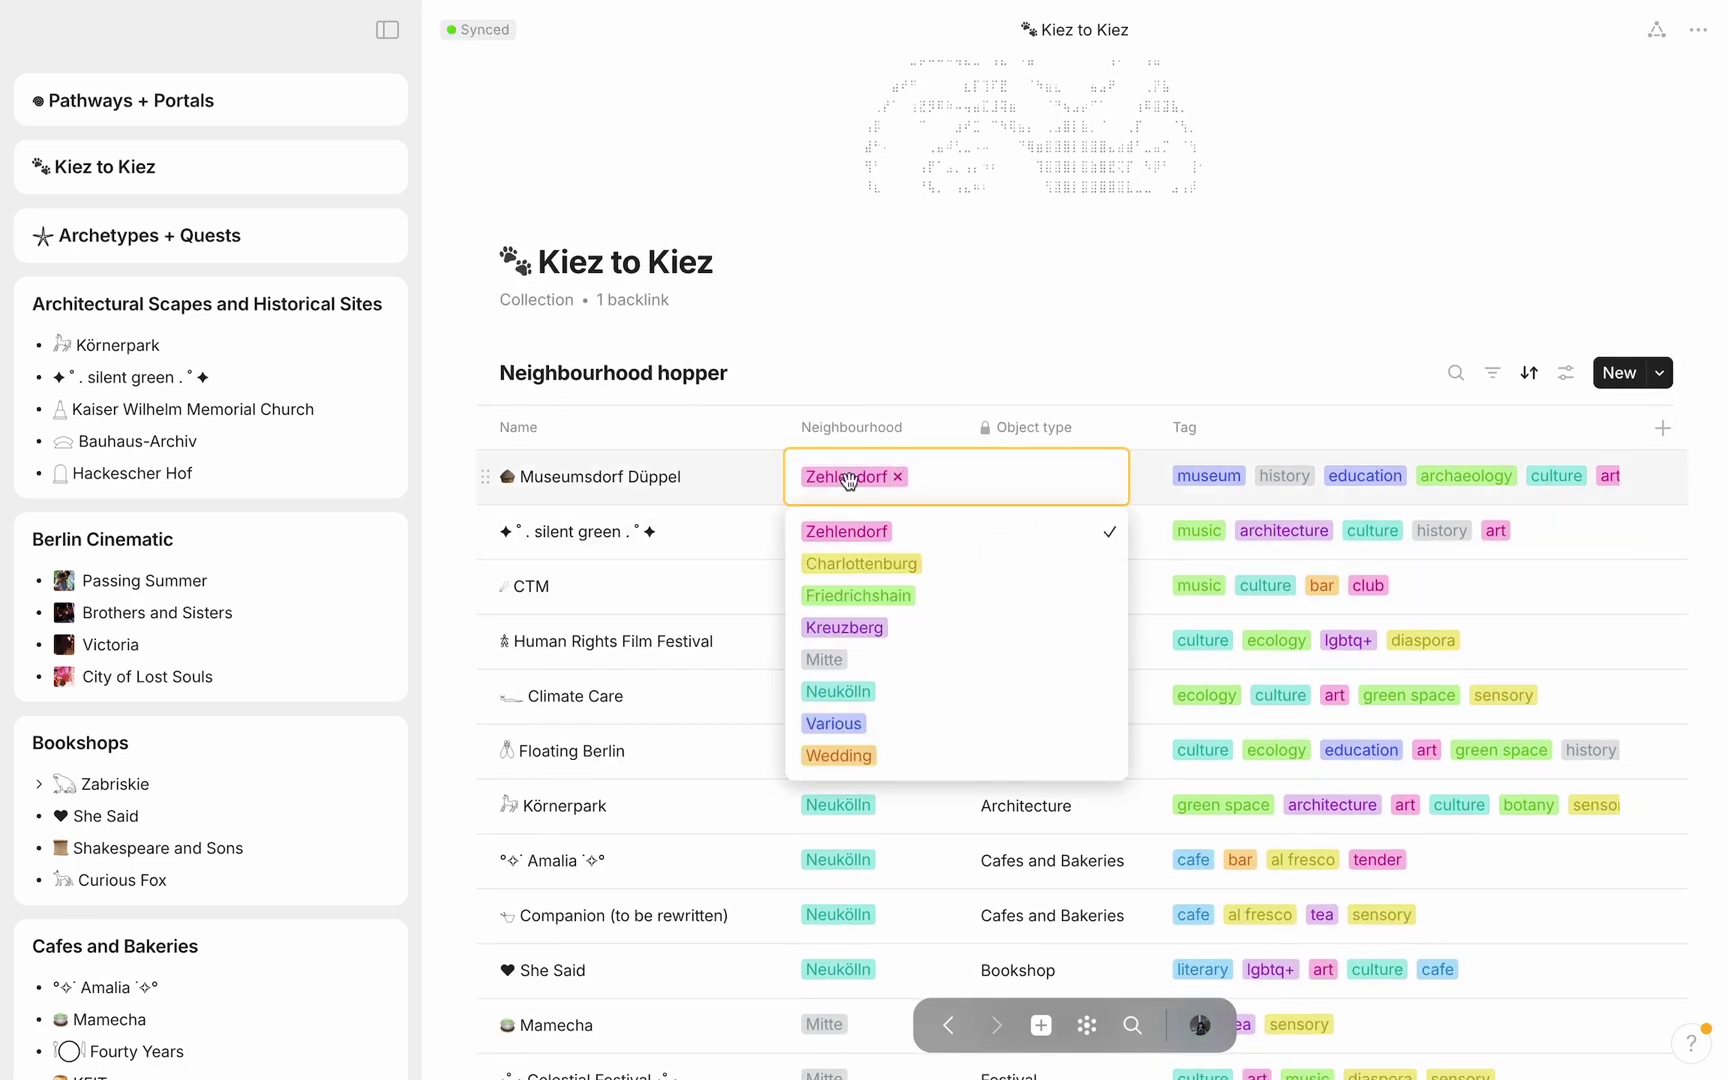
{"action": "scroll", "coordinate": [985, 612], "scroll_direction": "down", "scroll_amount": 2}
{"action": "scroll", "coordinate": [983, 612], "scroll_direction": "down", "scroll_amount": 1}
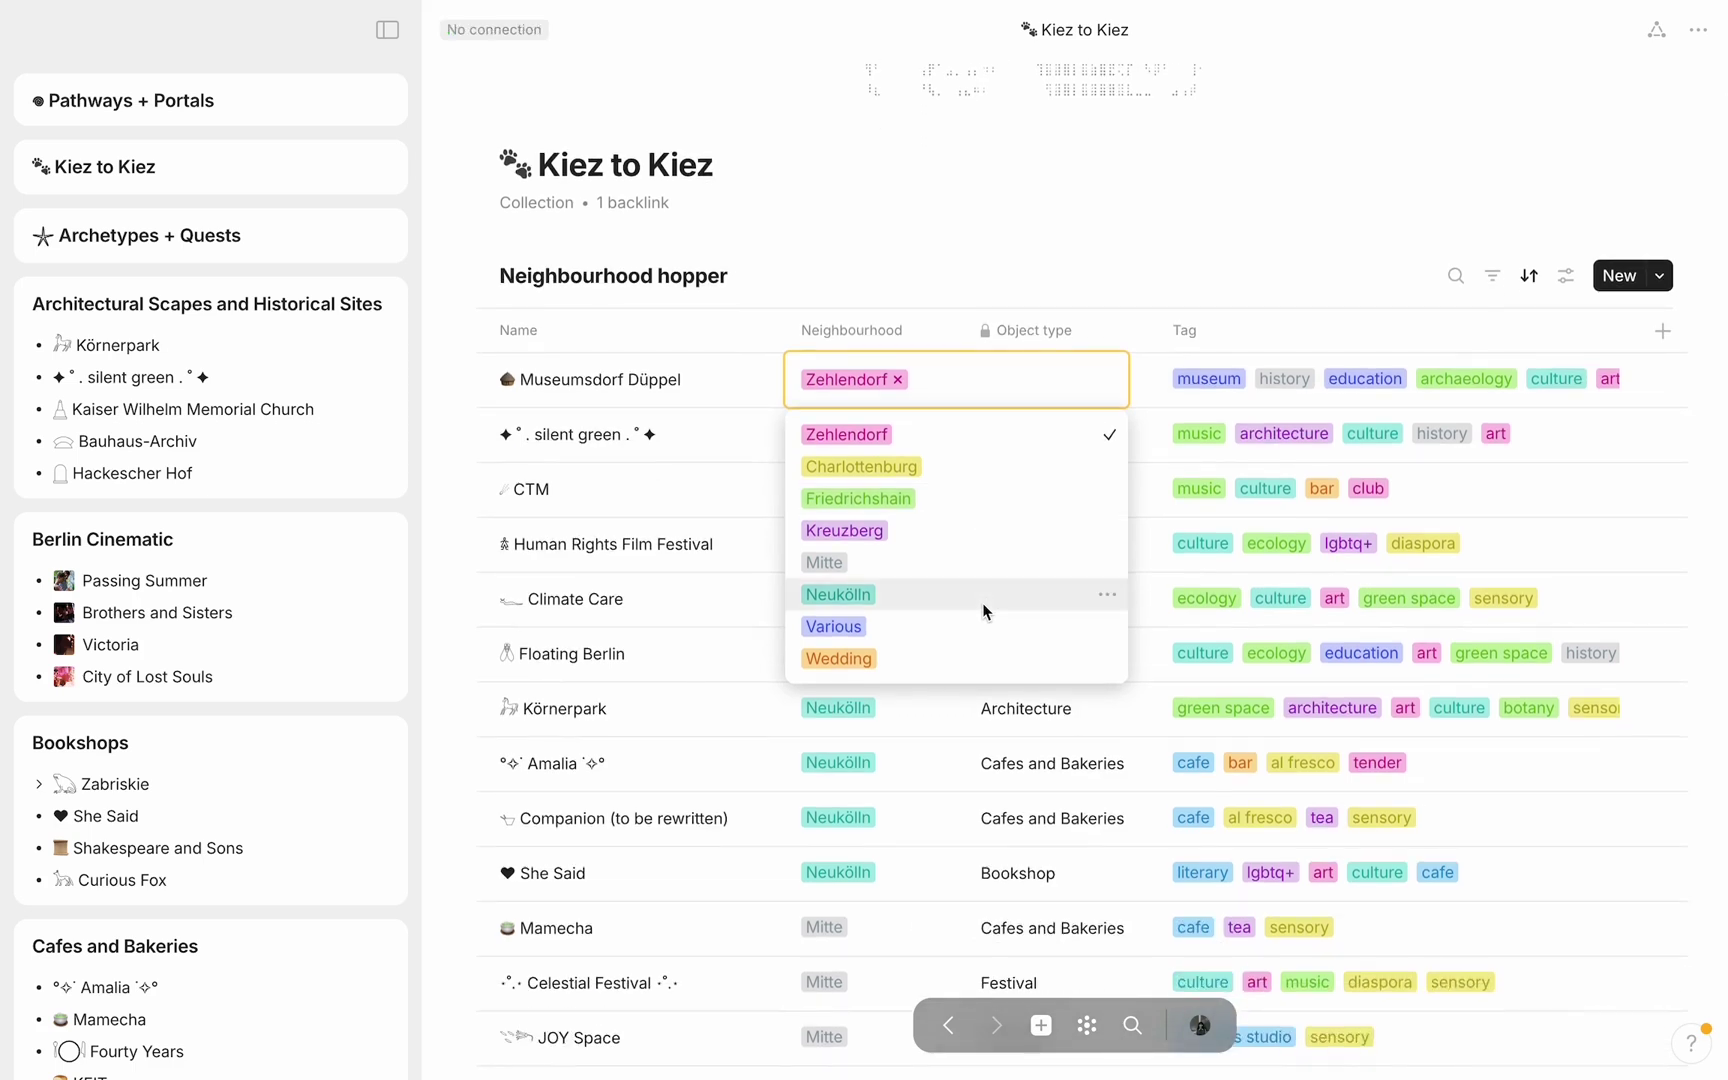
{"action": "left_click", "coordinate": [231, 114]}
{"action": "scroll", "coordinate": [238, 222], "scroll_direction": "up", "scroll_amount": 3}
Scroll down through the Pathways + Portals gallery cards and back up to the top
{"action": "scroll", "coordinate": [251, 320], "scroll_direction": "down", "scroll_amount": 2}
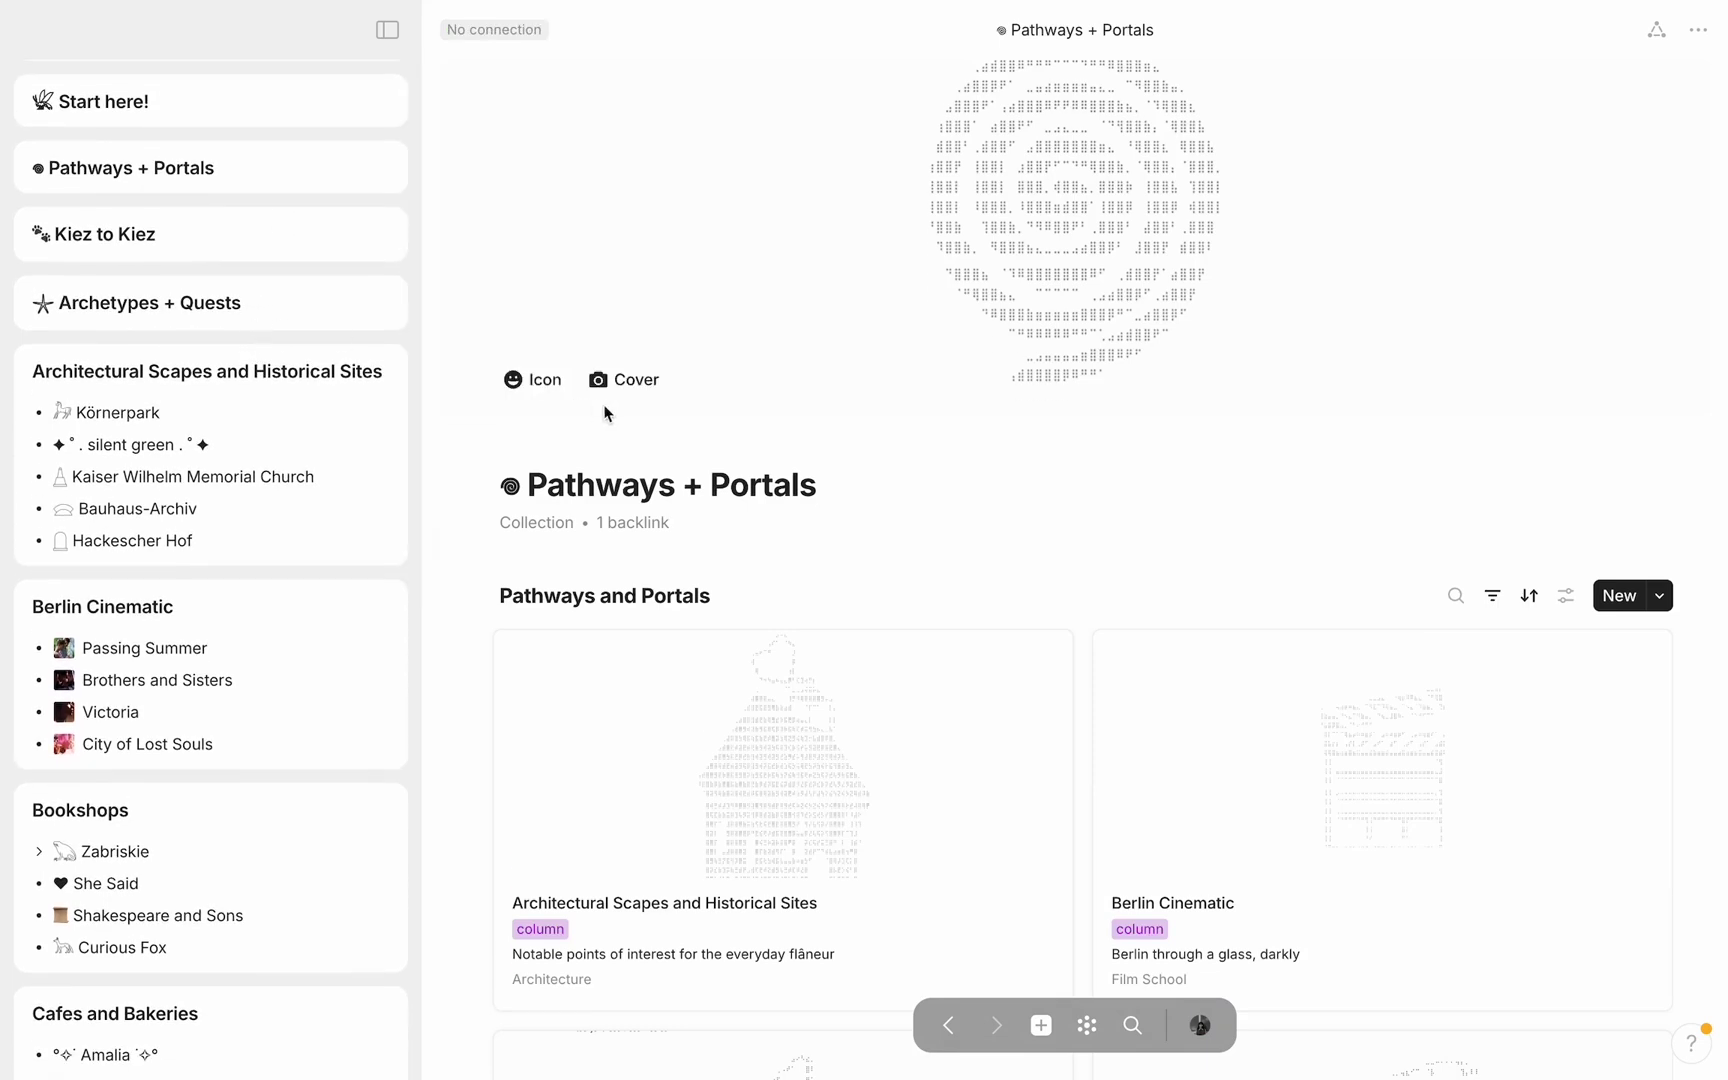
{"action": "scroll", "coordinate": [456, 549], "scroll_direction": "down", "scroll_amount": 5}
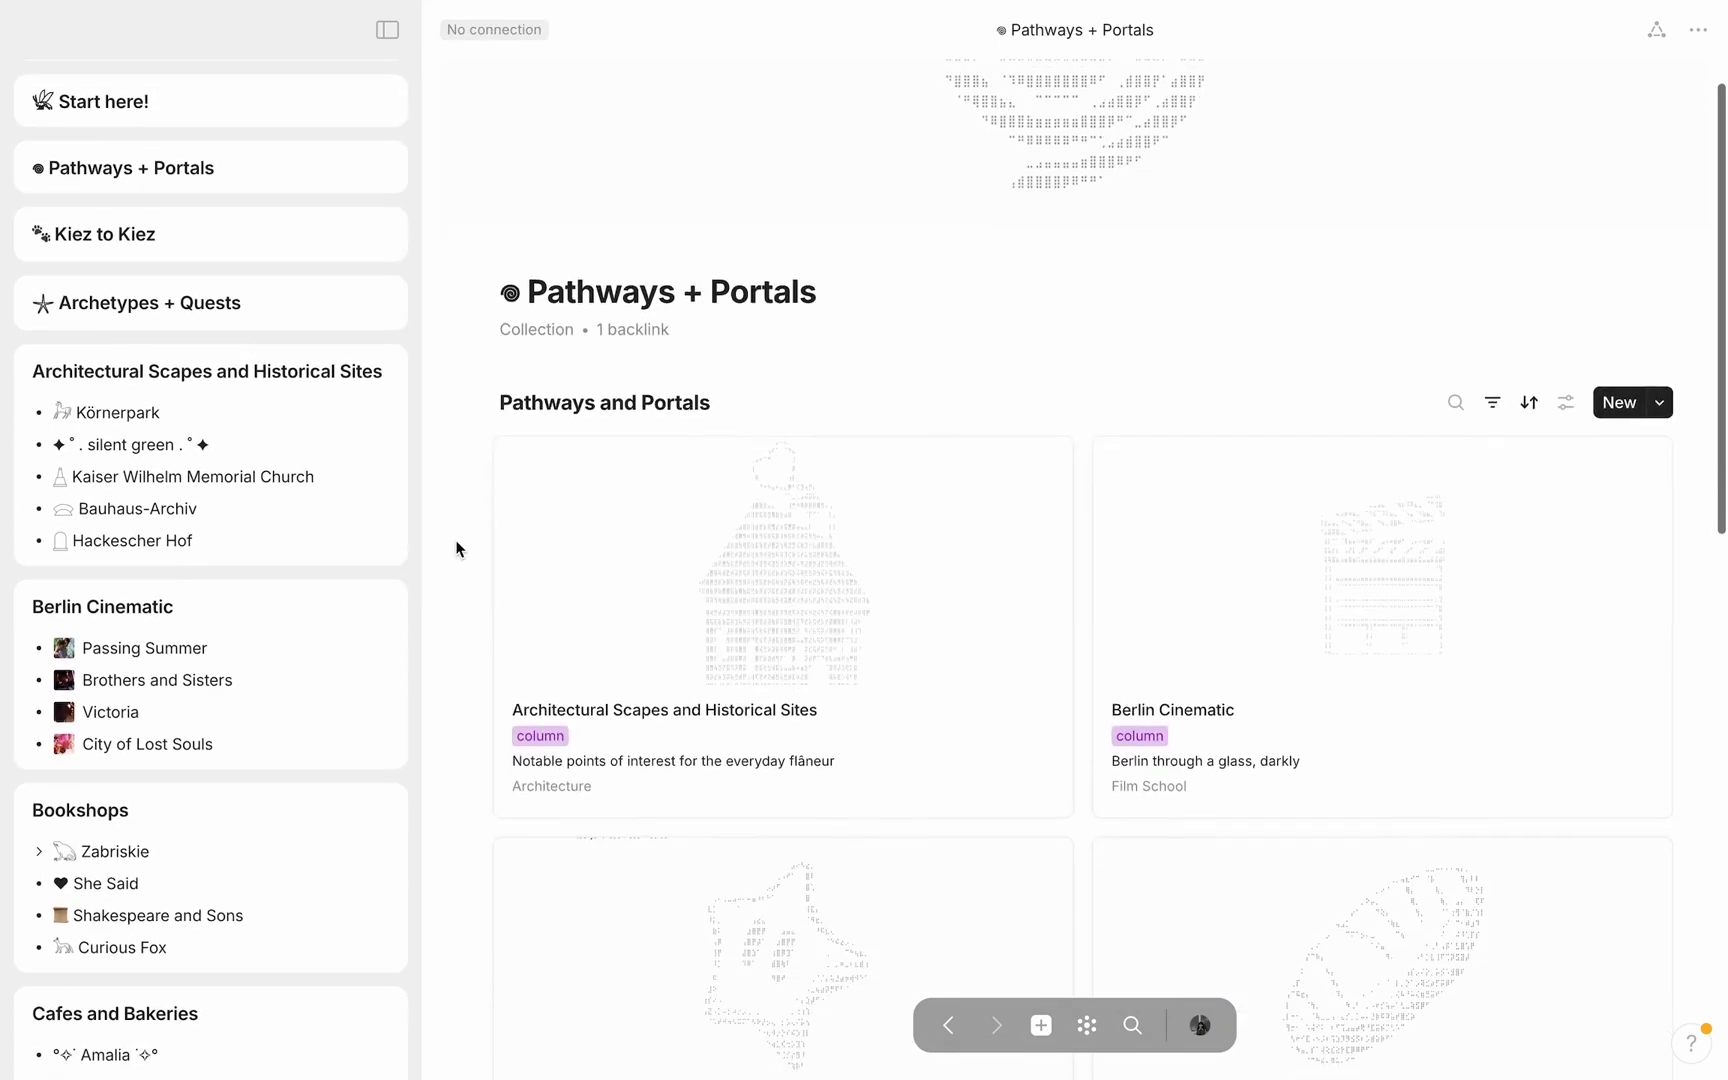
{"action": "scroll", "coordinate": [456, 549], "scroll_direction": "down", "scroll_amount": 4}
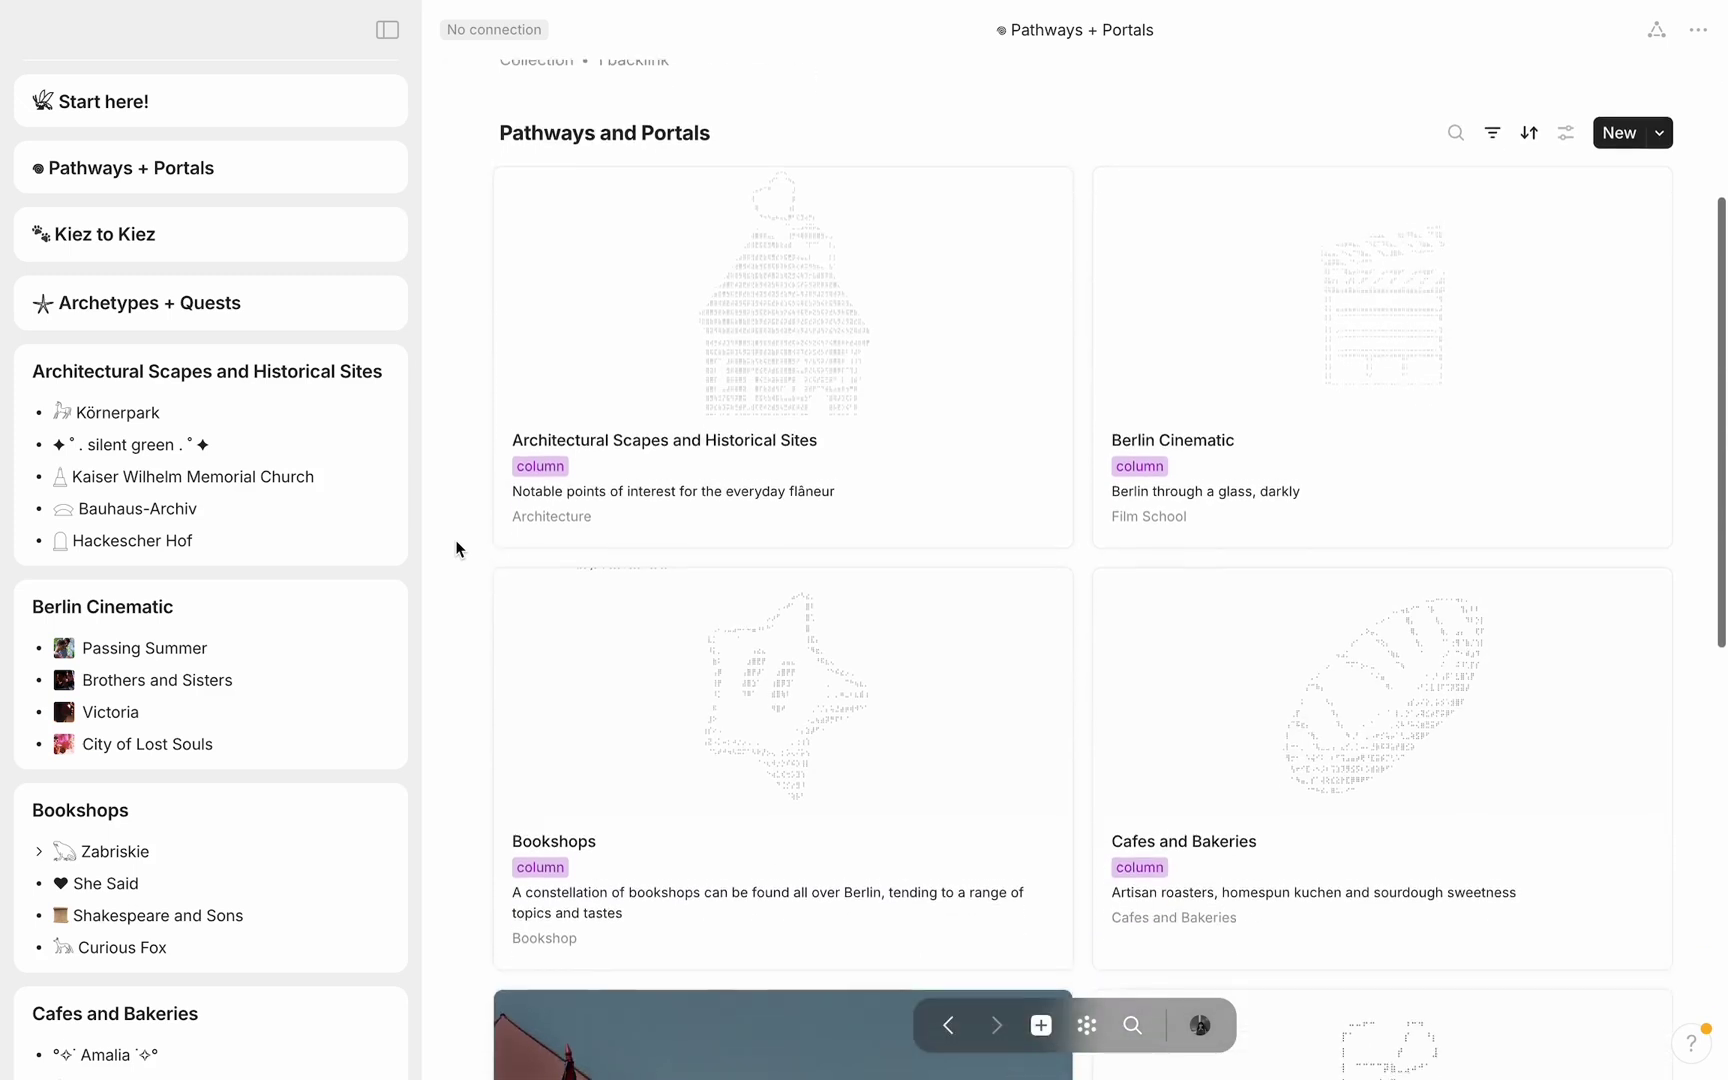
{"action": "scroll", "coordinate": [456, 549], "scroll_direction": "down", "scroll_amount": 1}
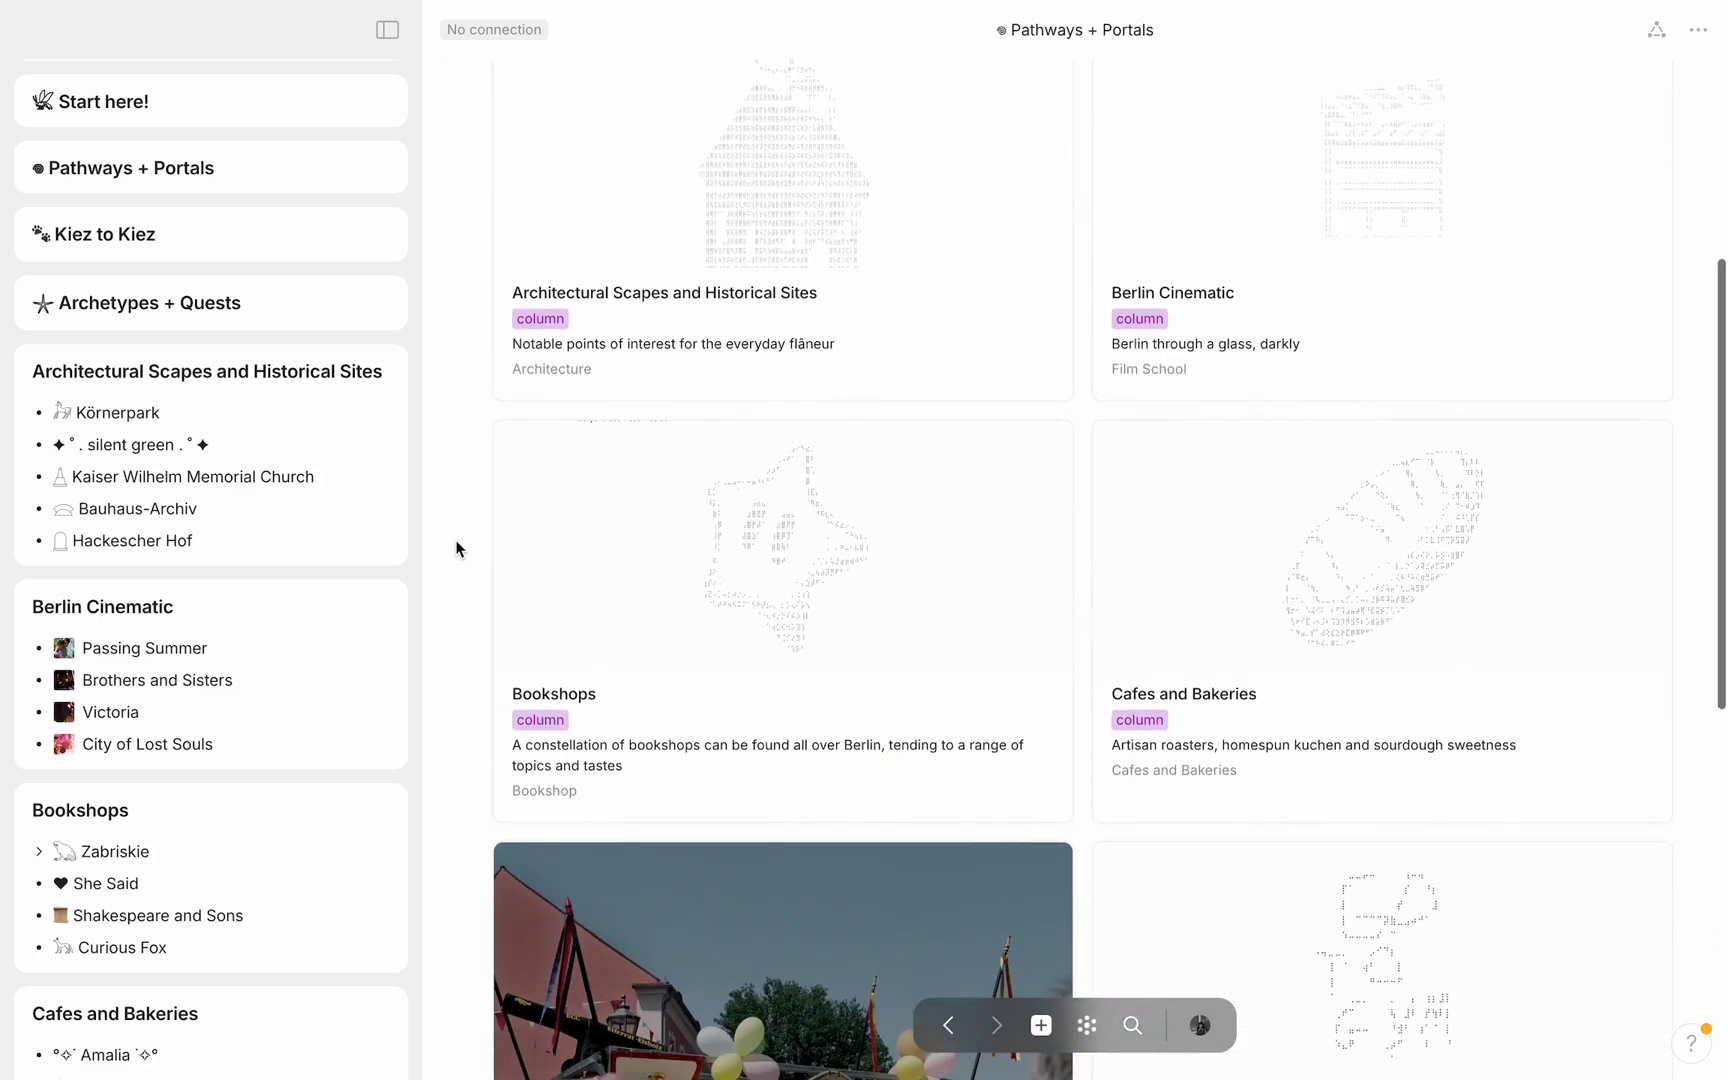
{"action": "scroll", "coordinate": [456, 549], "scroll_direction": "down", "scroll_amount": 4}
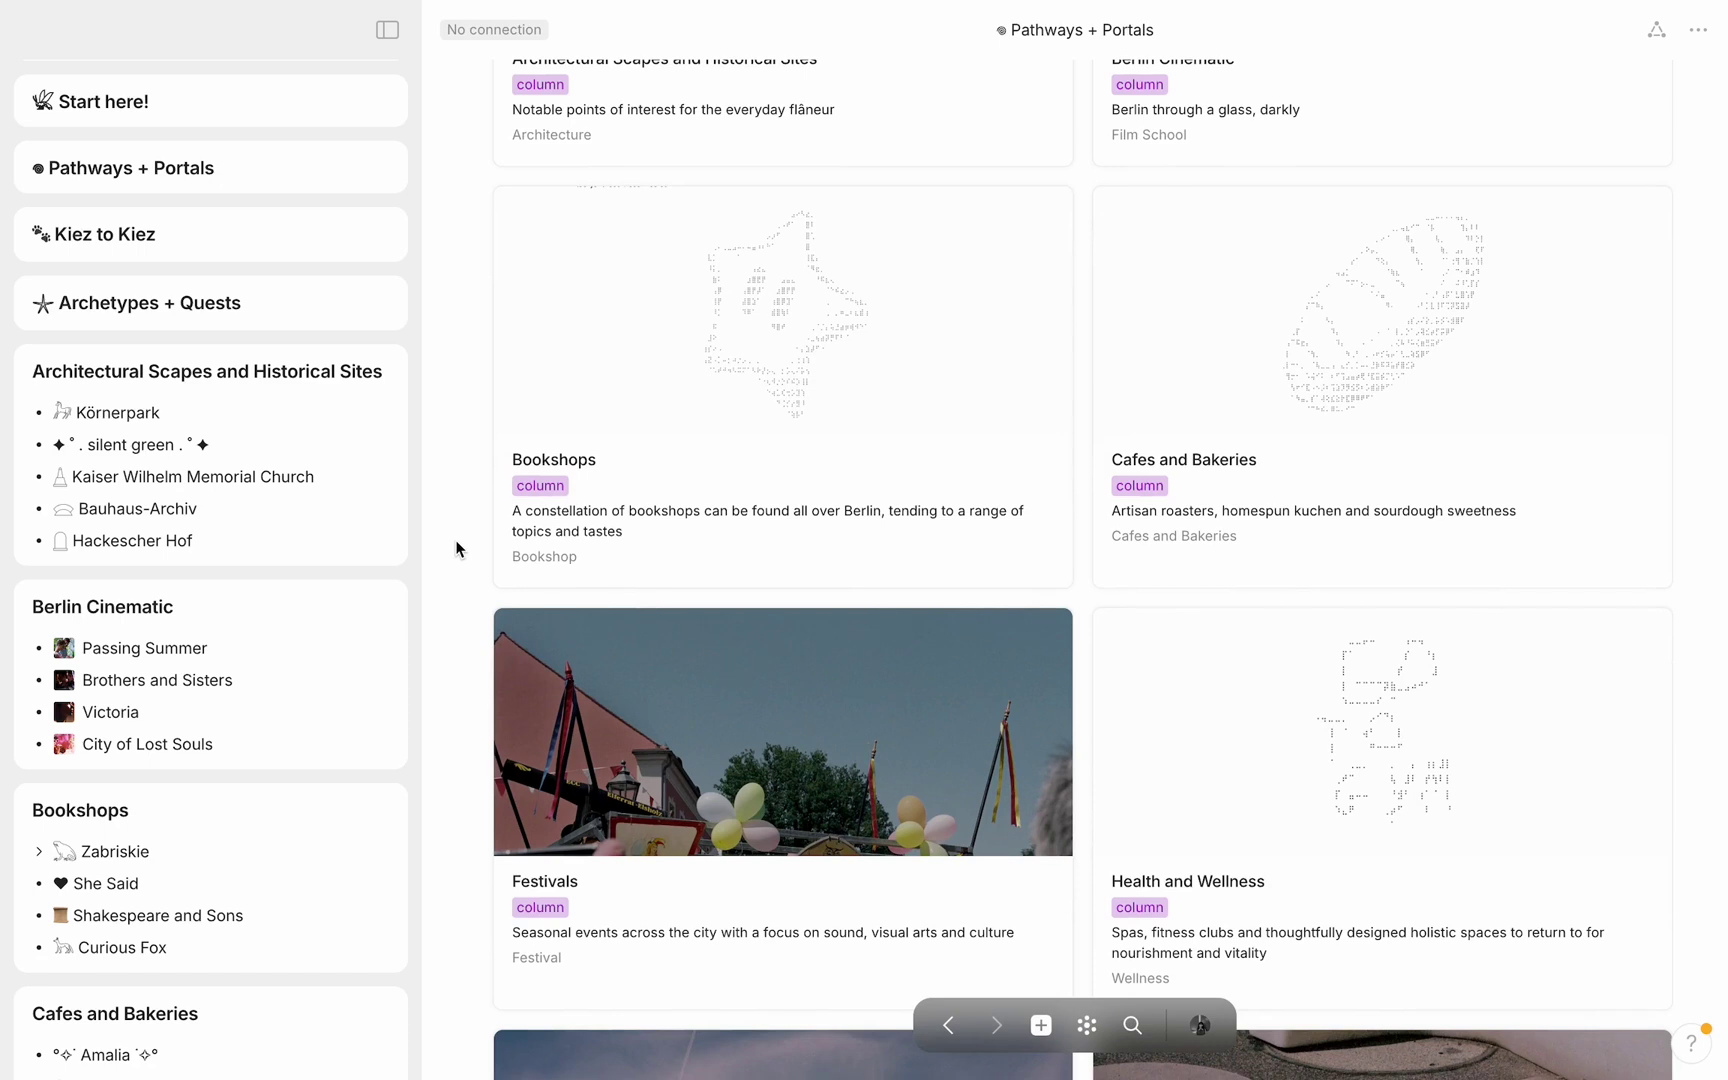
{"action": "scroll", "coordinate": [456, 549], "scroll_direction": "down", "scroll_amount": 3}
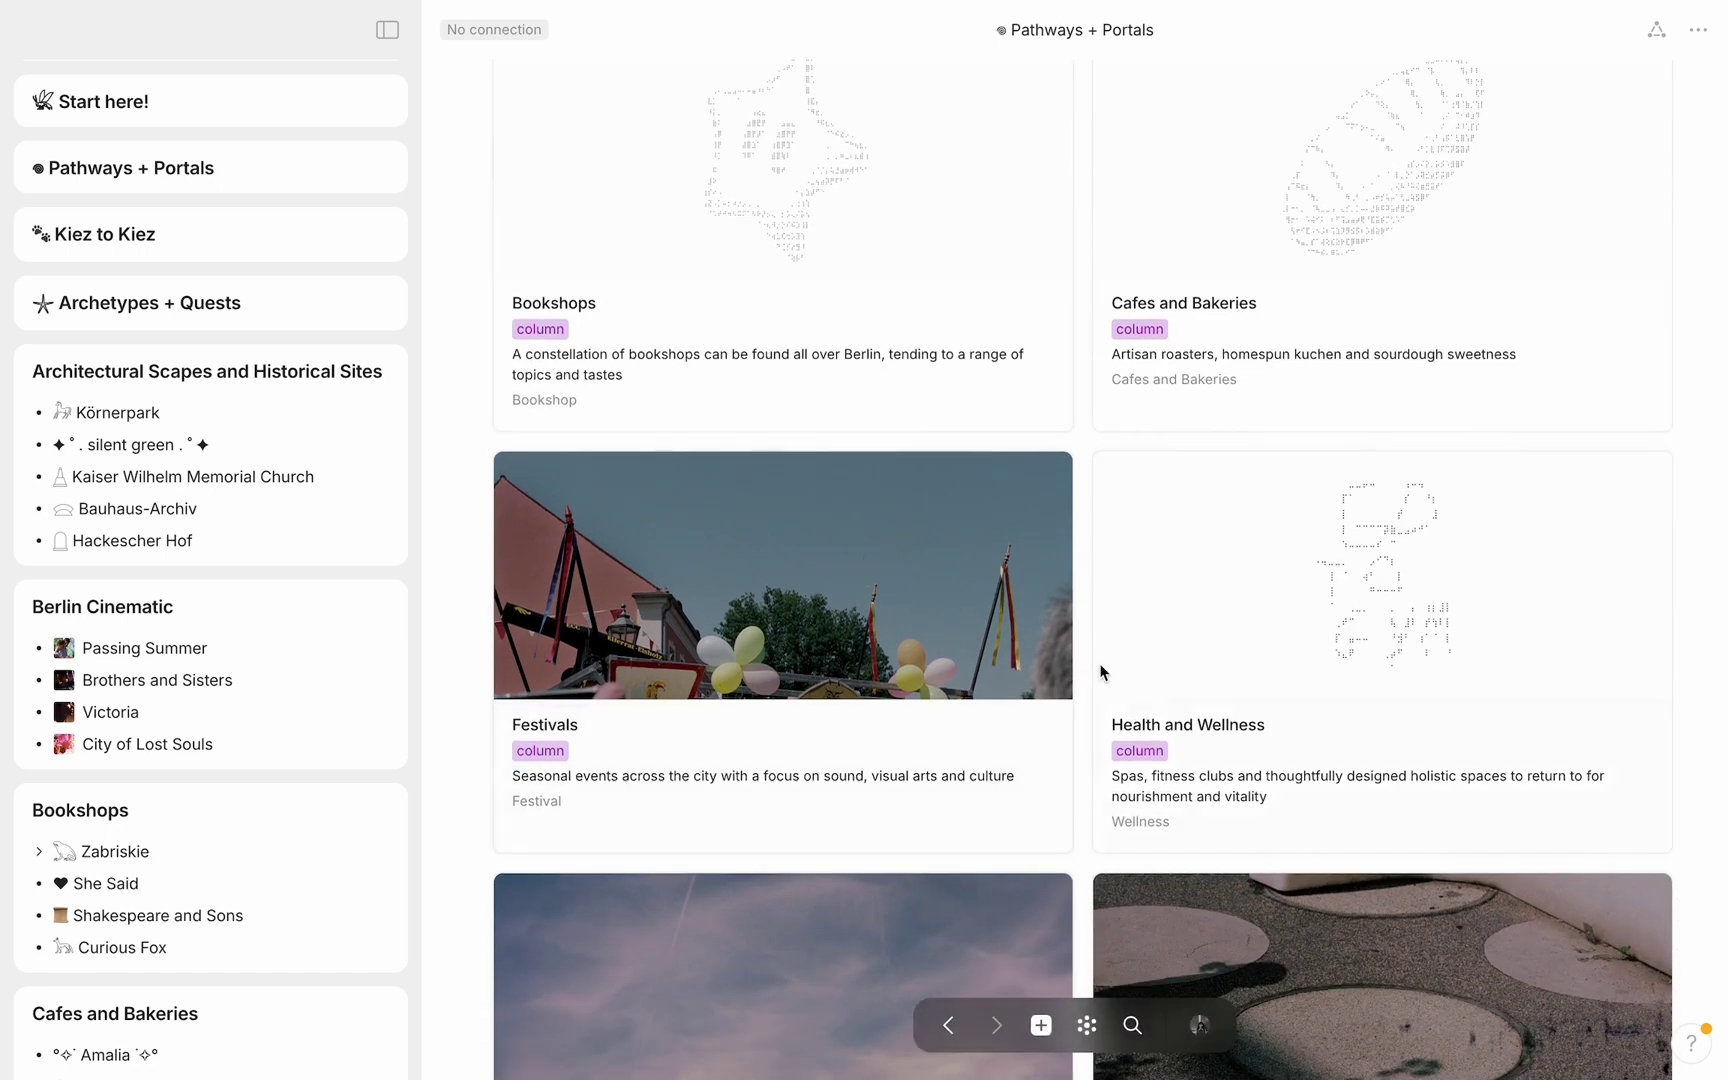
{"action": "scroll", "coordinate": [1279, 512], "scroll_direction": "down", "scroll_amount": 9}
{"action": "scroll", "coordinate": [1279, 512], "scroll_direction": "up", "scroll_amount": 12}
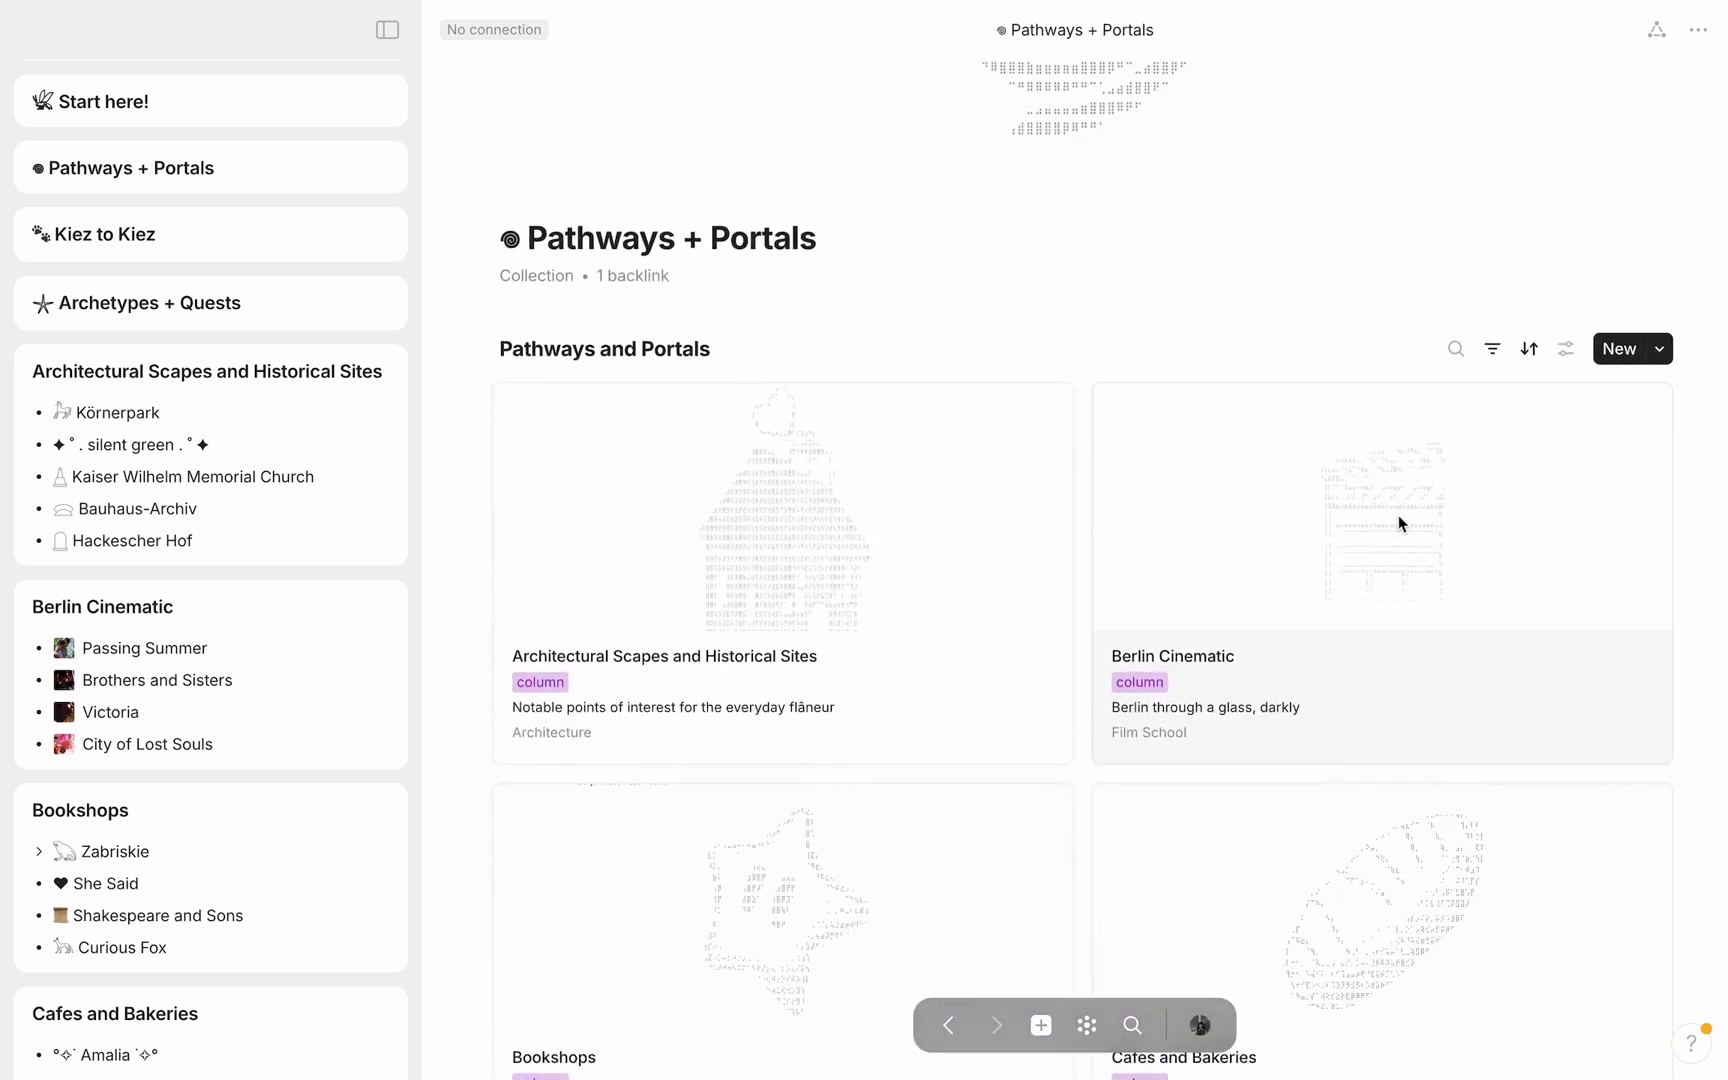
Review the gallery's displayed Relations in view settings, then go back to Archetypes + Quests
{"action": "left_click", "coordinate": [1577, 356]}
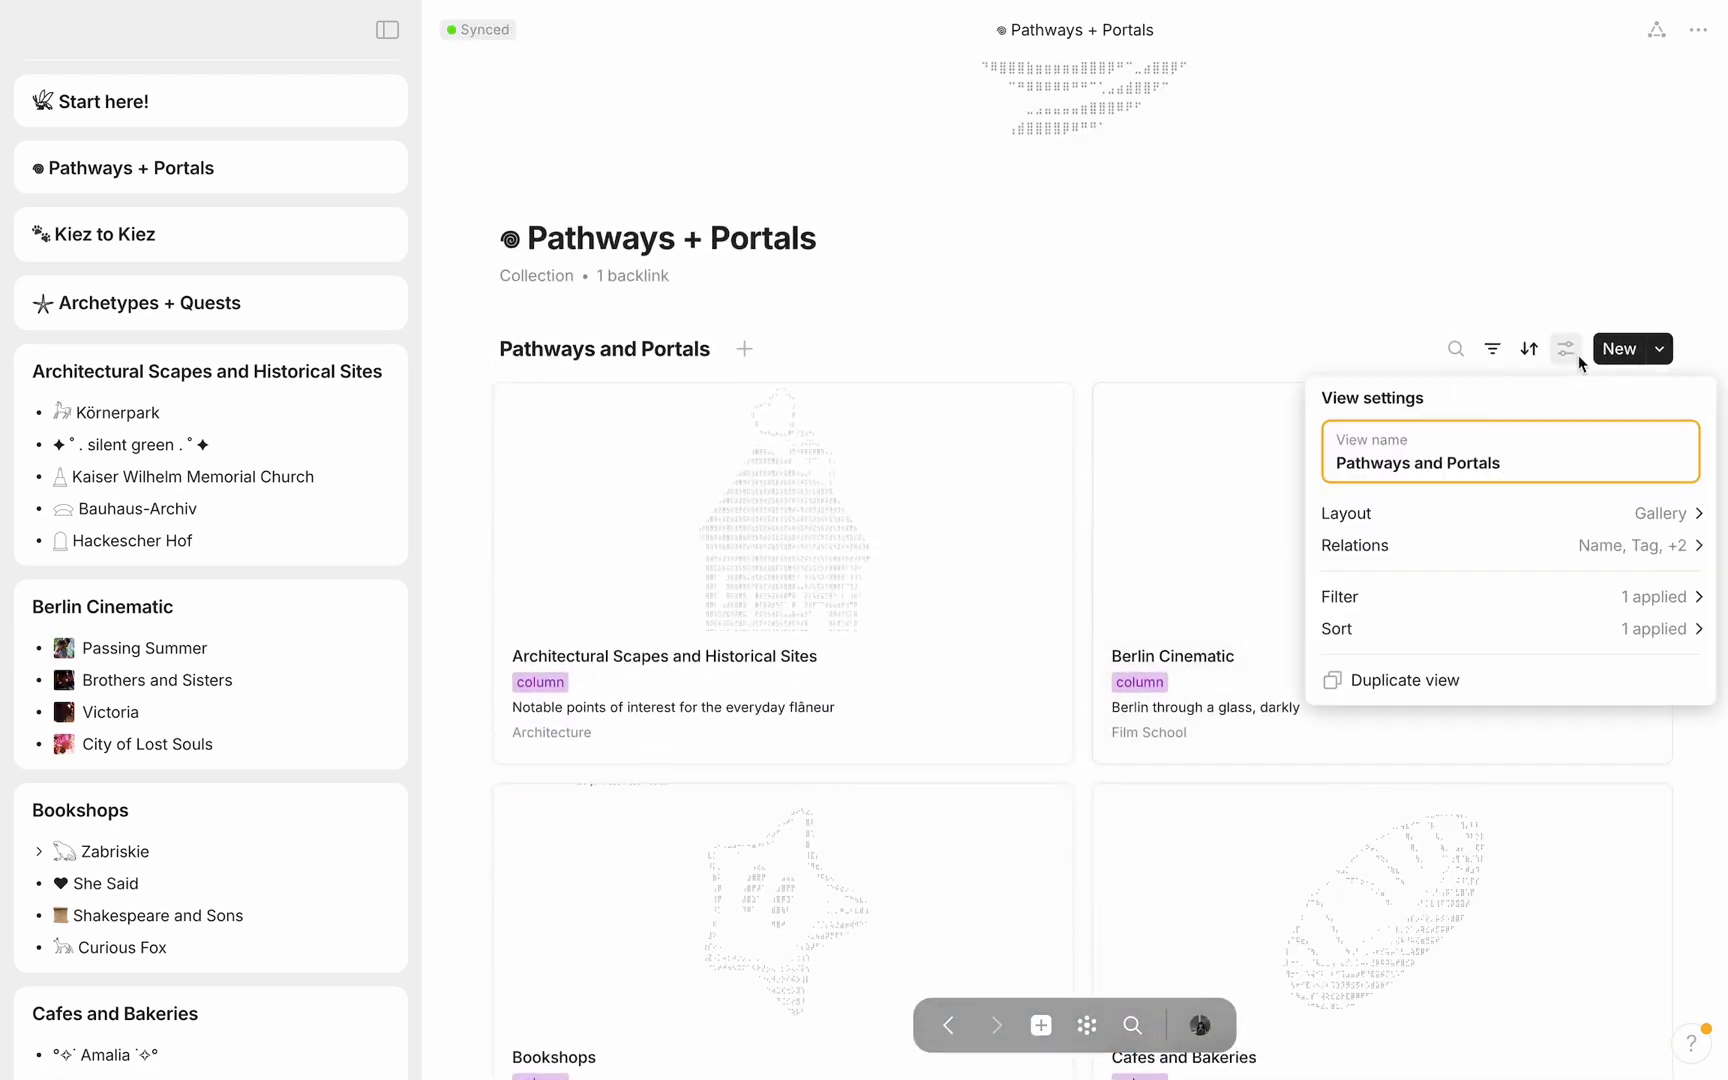
{"action": "left_click", "coordinate": [1431, 548]}
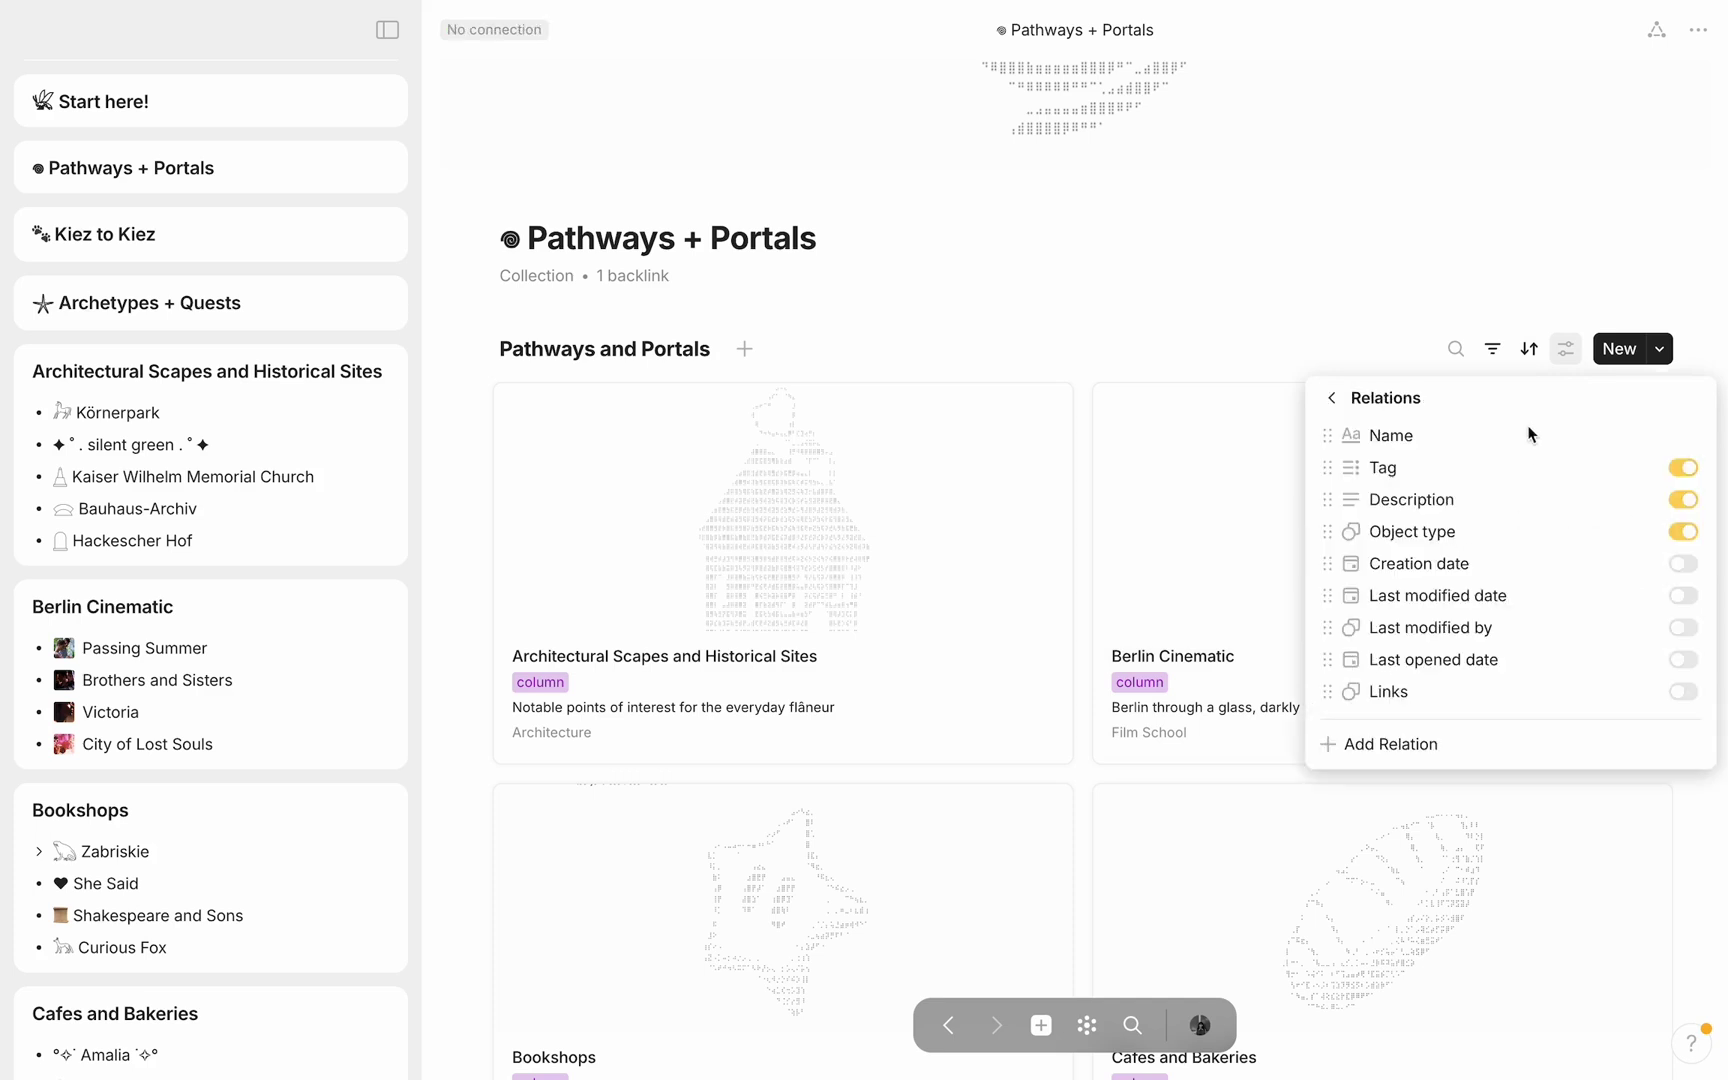
{"action": "key", "text": "super+bracketleft"}
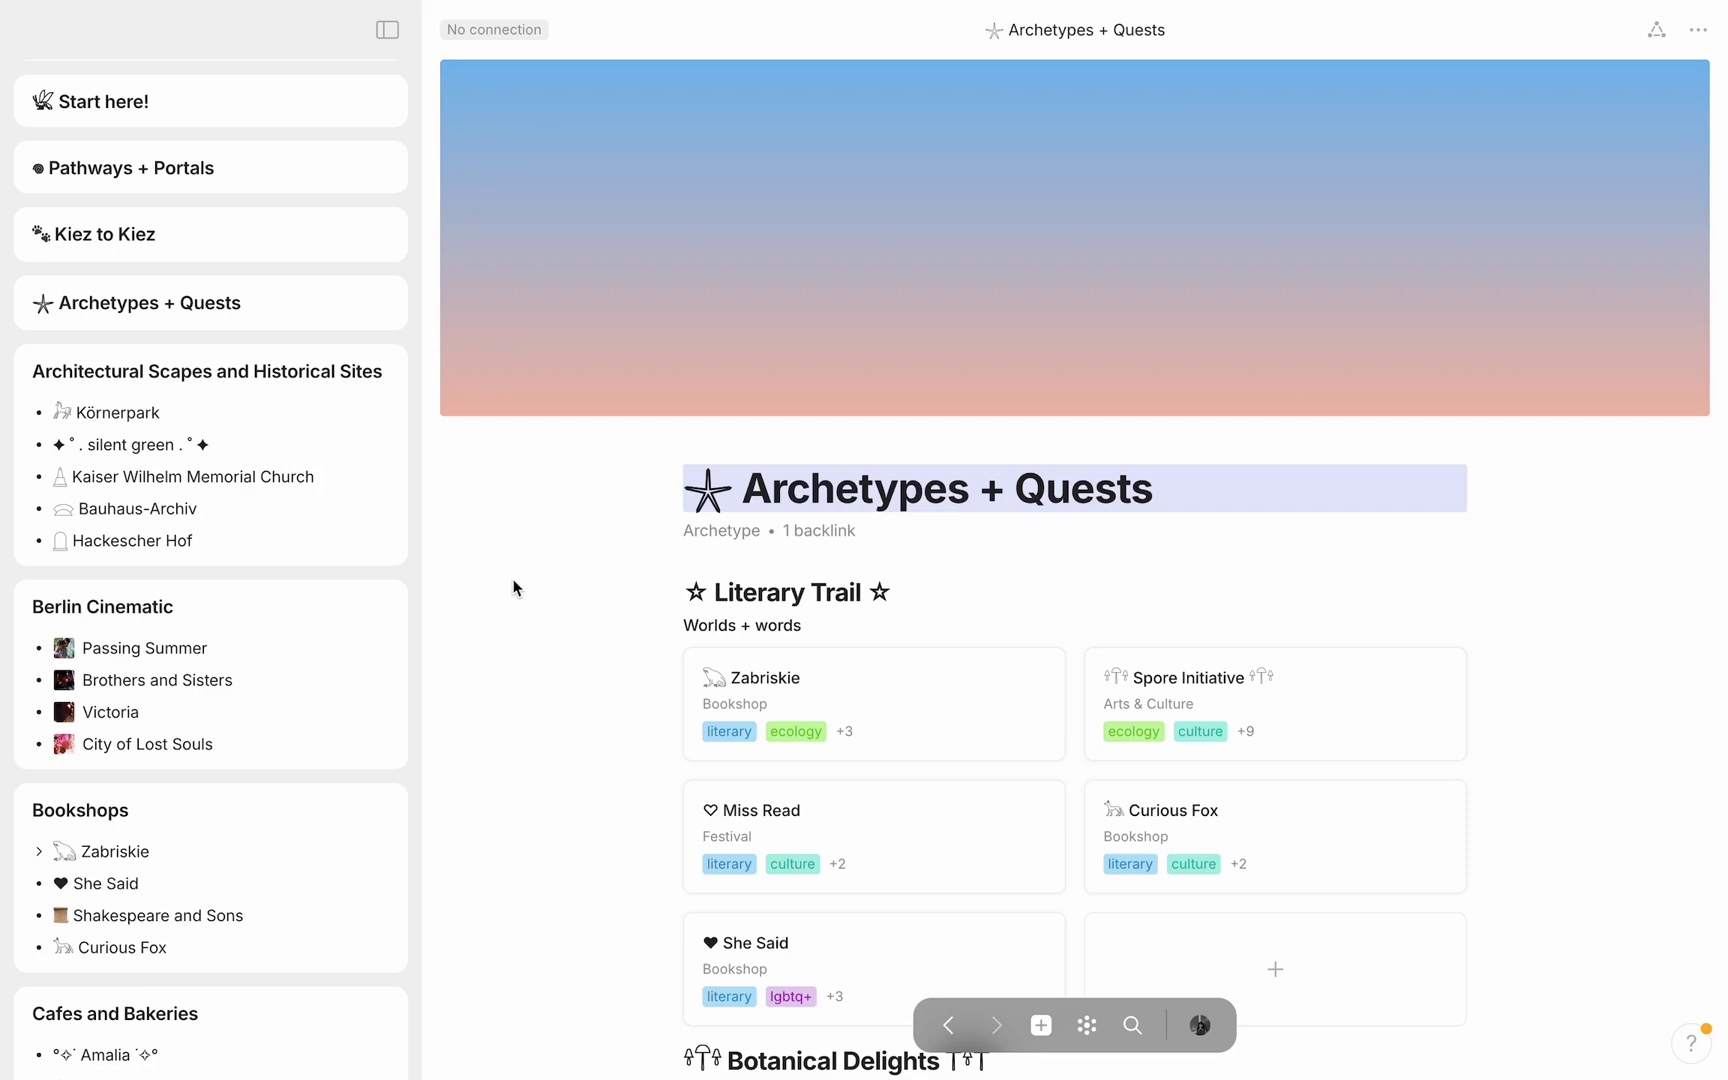
Scroll down to the For the Poets section and open its source collection from the heading
{"action": "scroll", "coordinate": [513, 588], "scroll_direction": "down", "scroll_amount": 5}
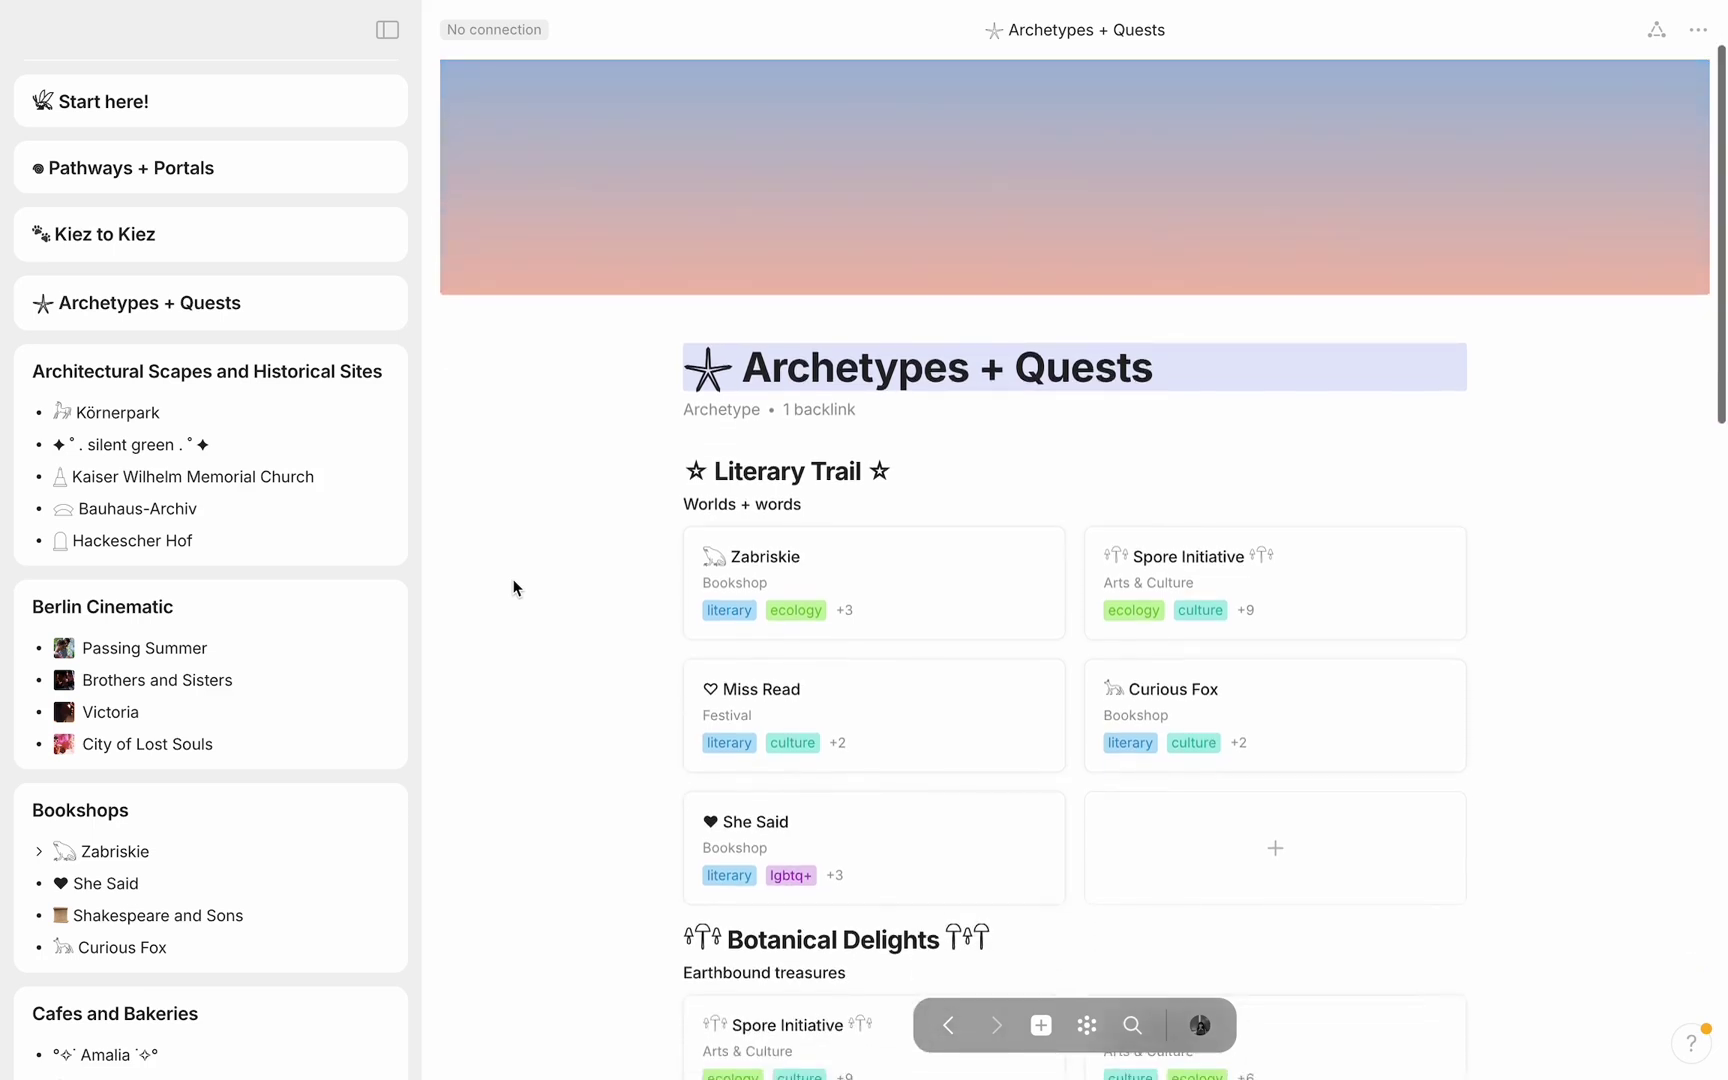
{"action": "scroll", "coordinate": [513, 588], "scroll_direction": "down", "scroll_amount": 2}
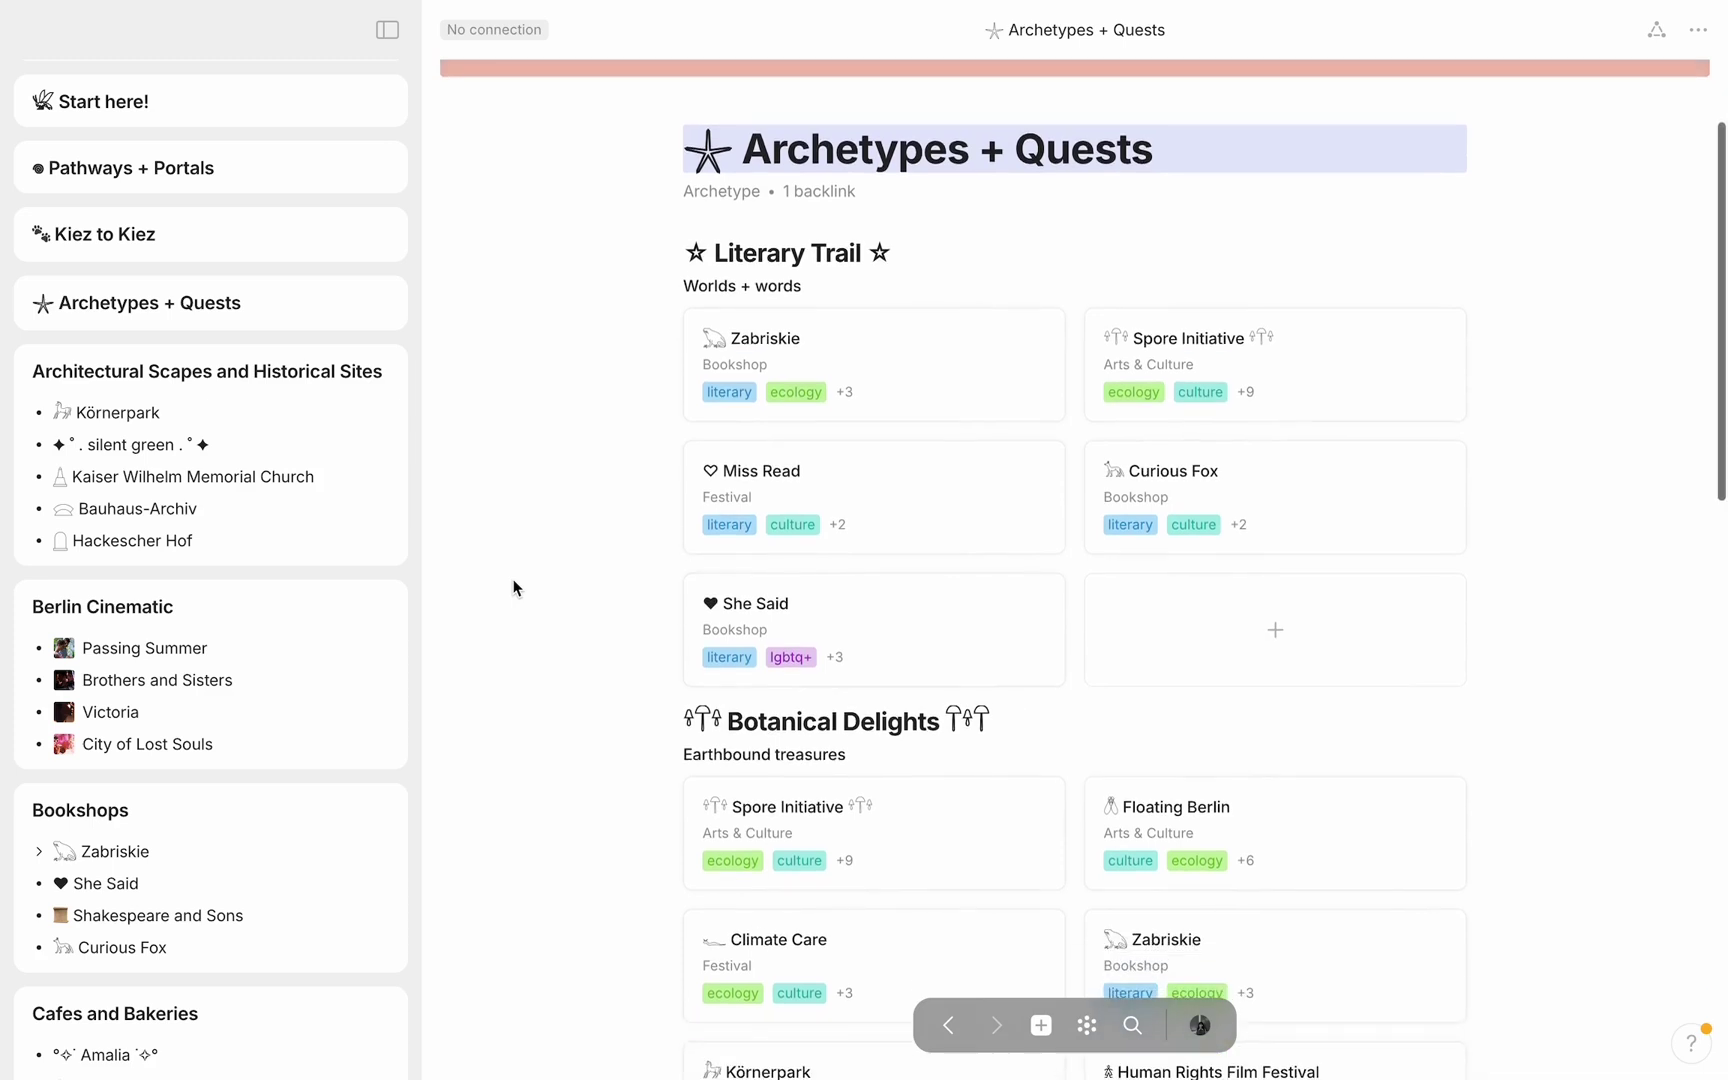
{"action": "scroll", "coordinate": [513, 588], "scroll_direction": "down", "scroll_amount": 1}
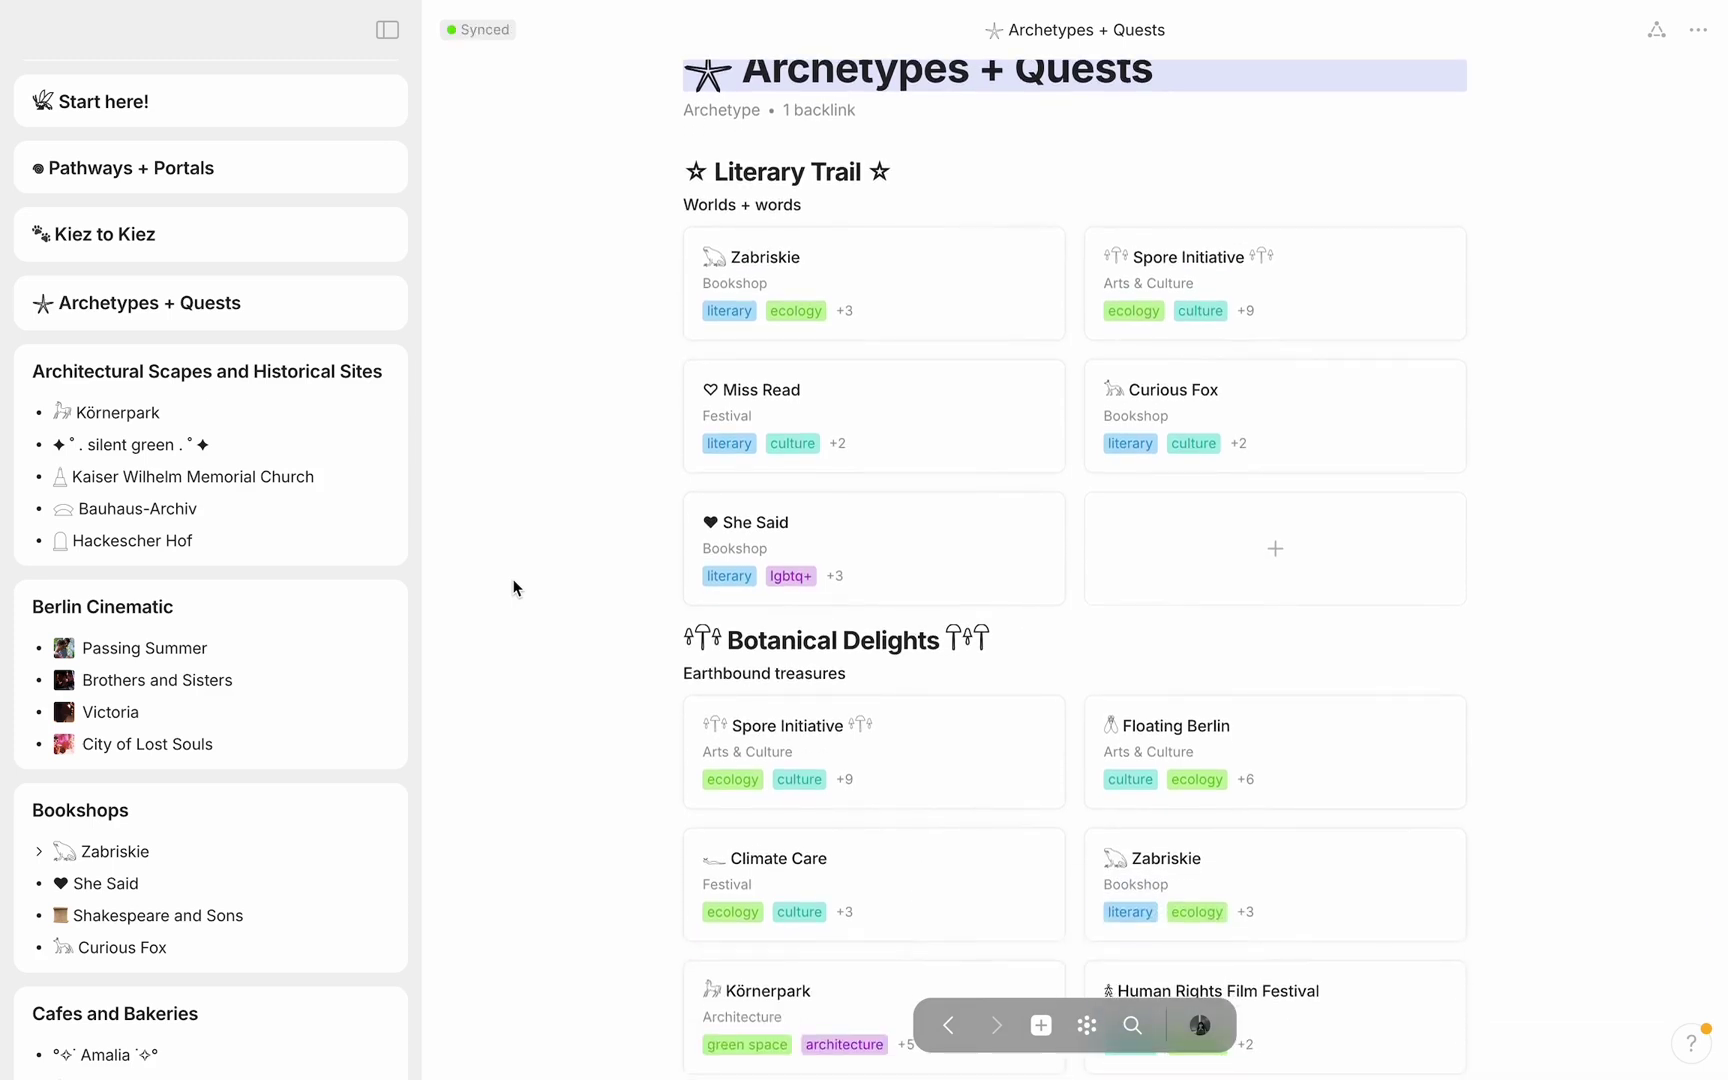
{"action": "scroll", "coordinate": [513, 588], "scroll_direction": "down", "scroll_amount": 2}
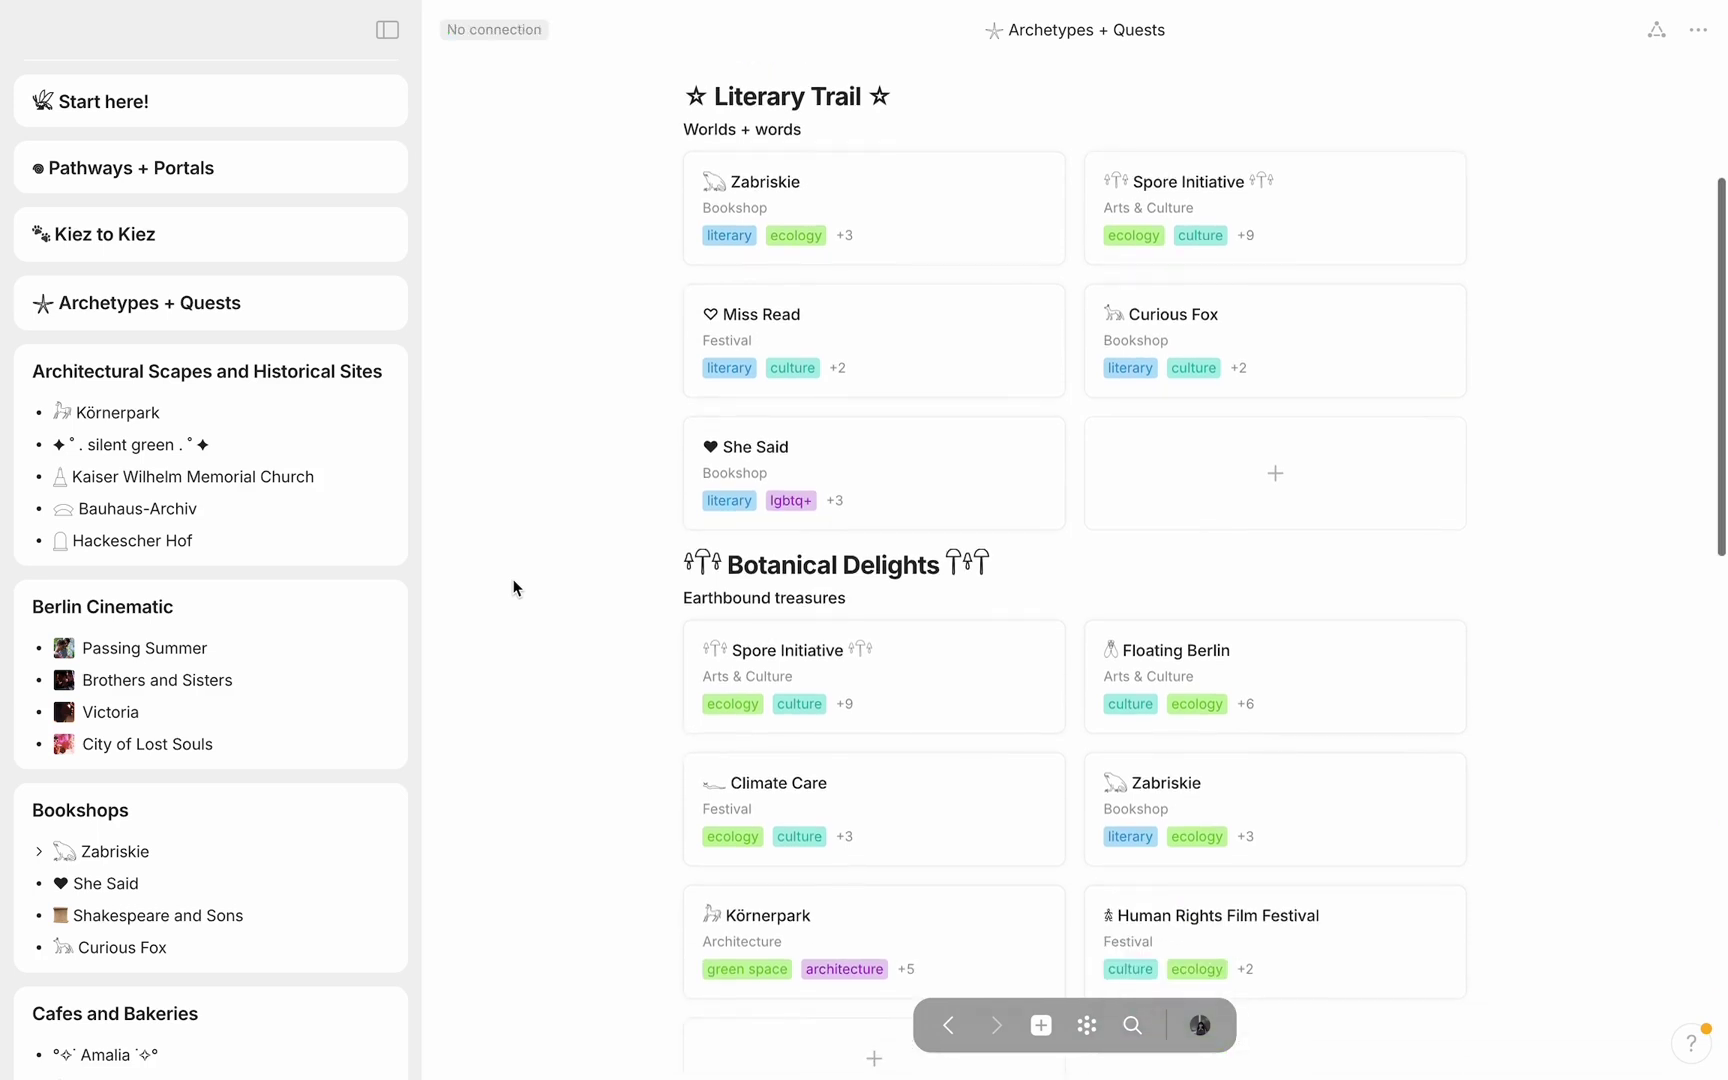
{"action": "scroll", "coordinate": [513, 588], "scroll_direction": "down", "scroll_amount": 2}
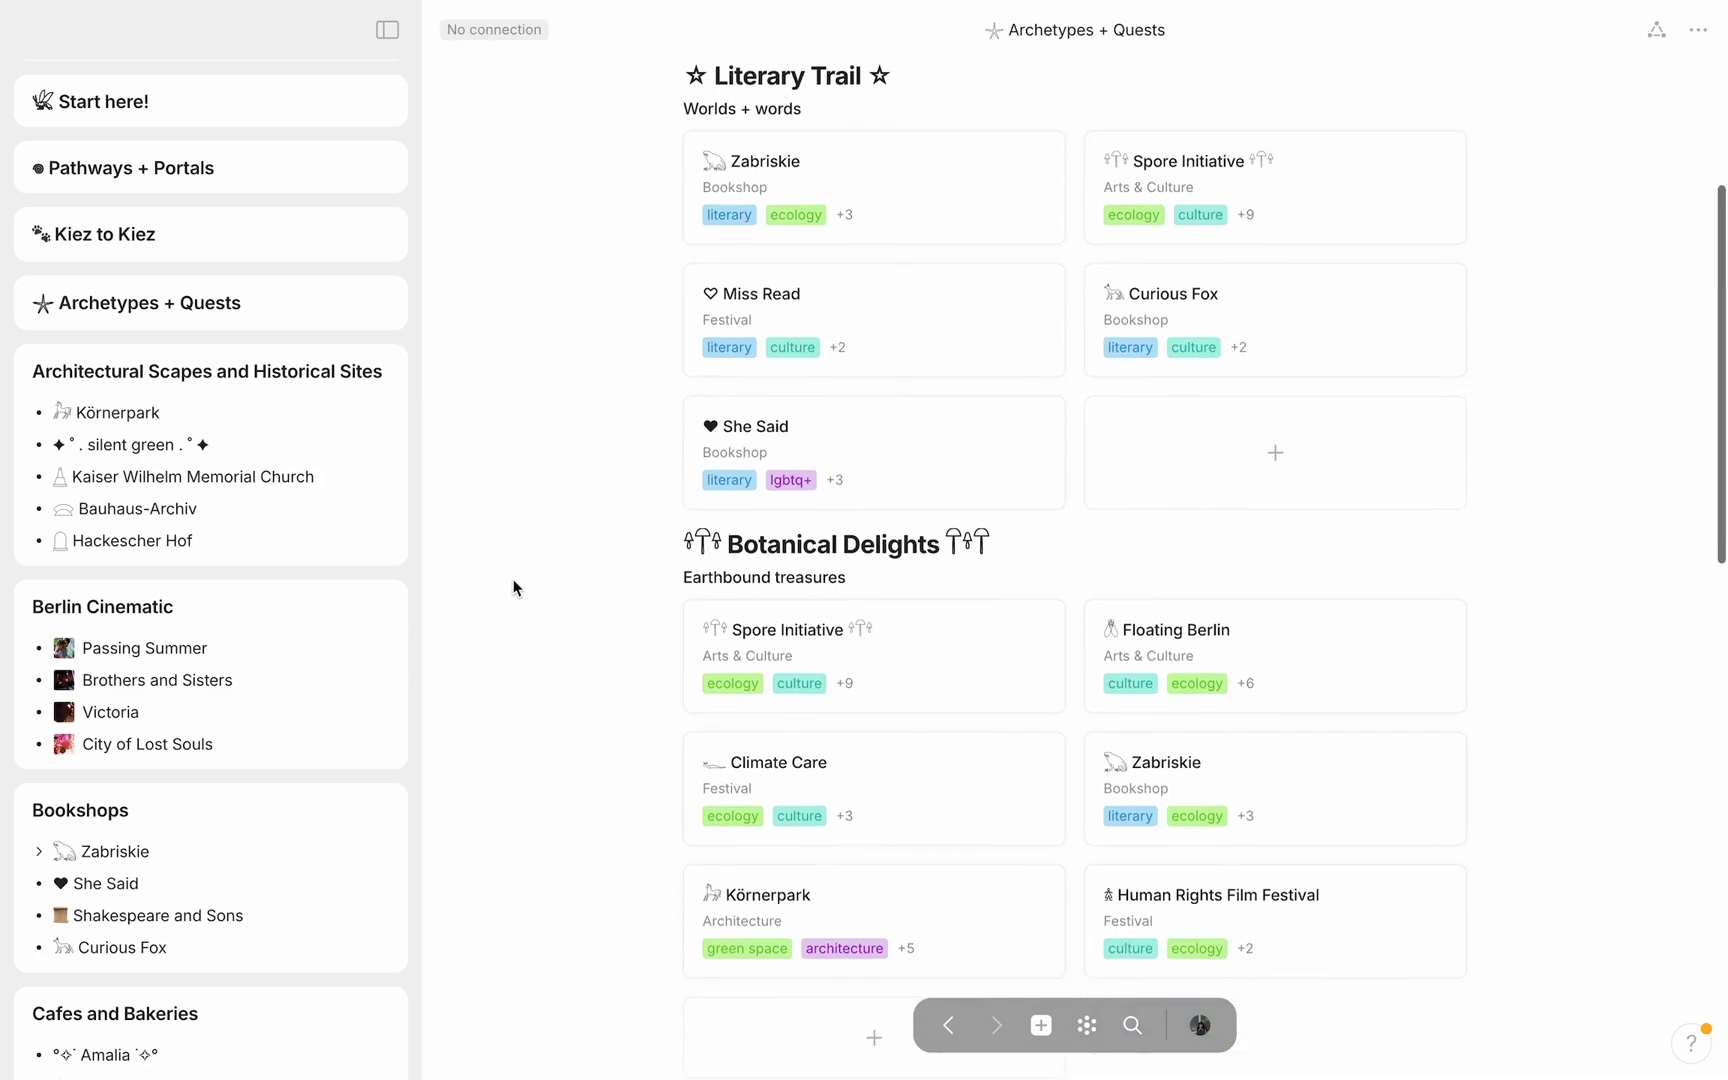
{"action": "scroll", "coordinate": [513, 588], "scroll_direction": "down", "scroll_amount": 3}
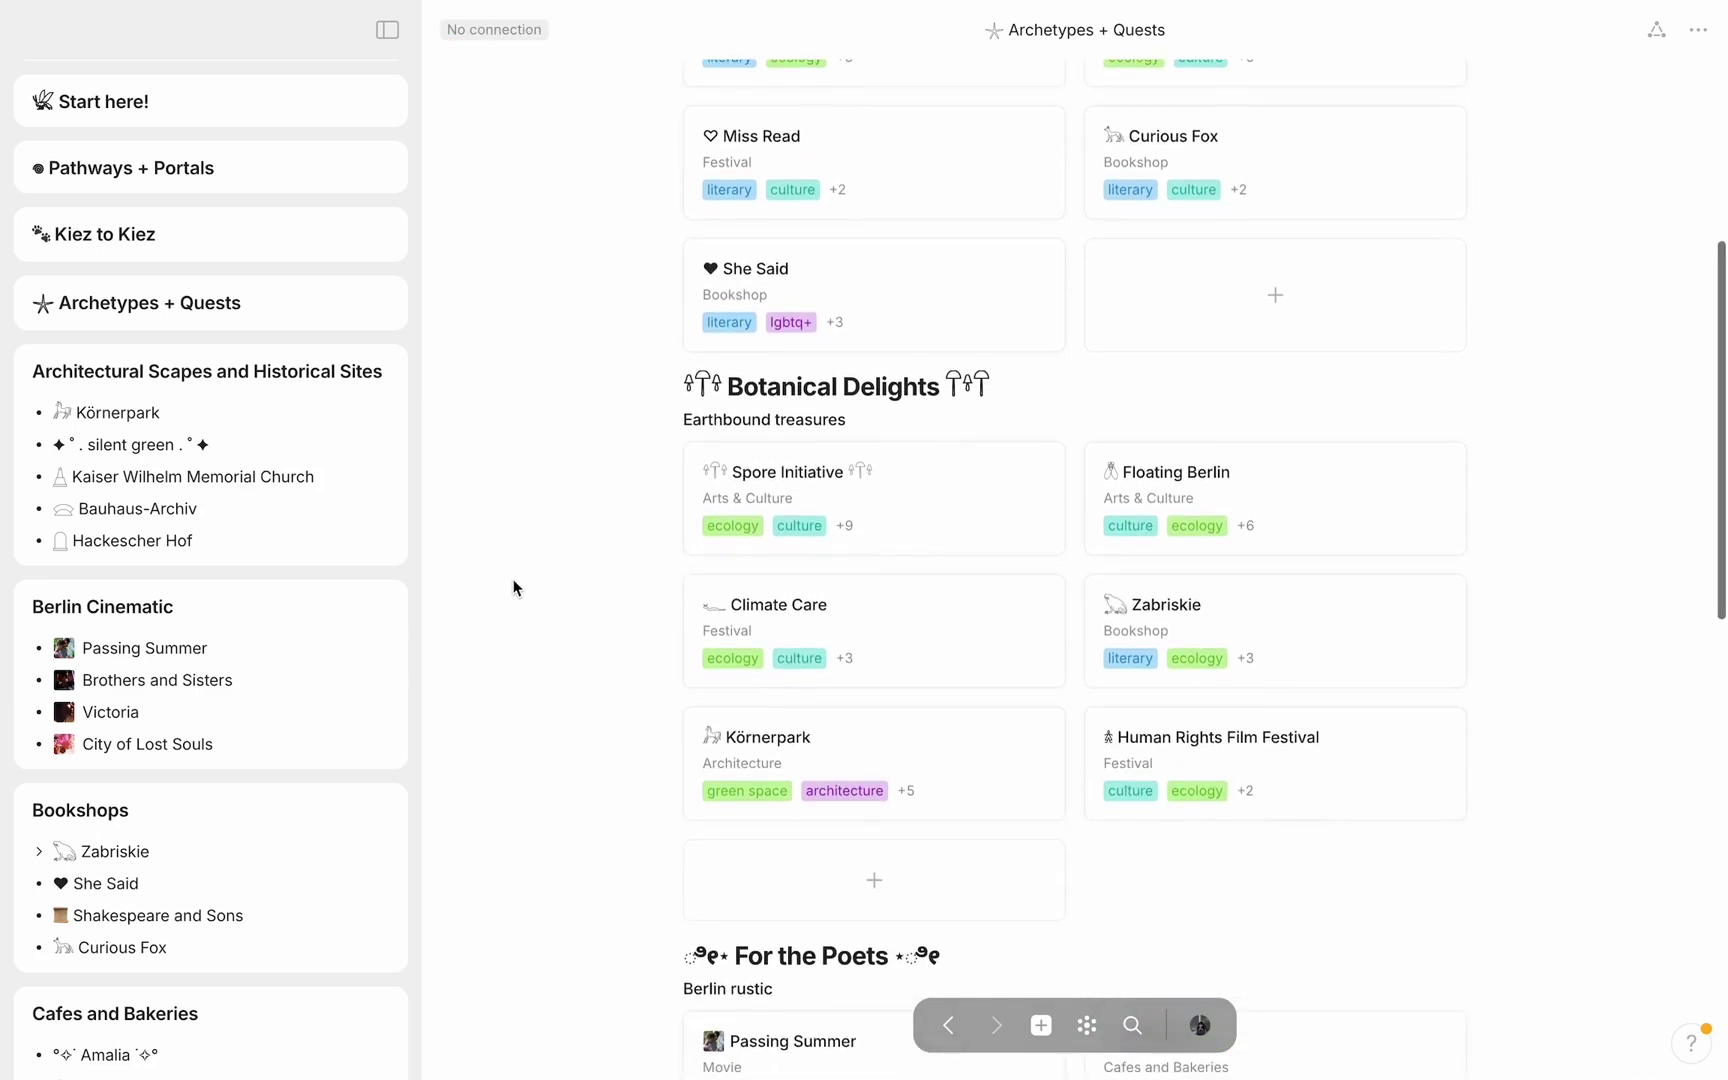
{"action": "scroll", "coordinate": [513, 586], "scroll_direction": "down", "scroll_amount": 20}
{"action": "left_click", "coordinate": [810, 178]}
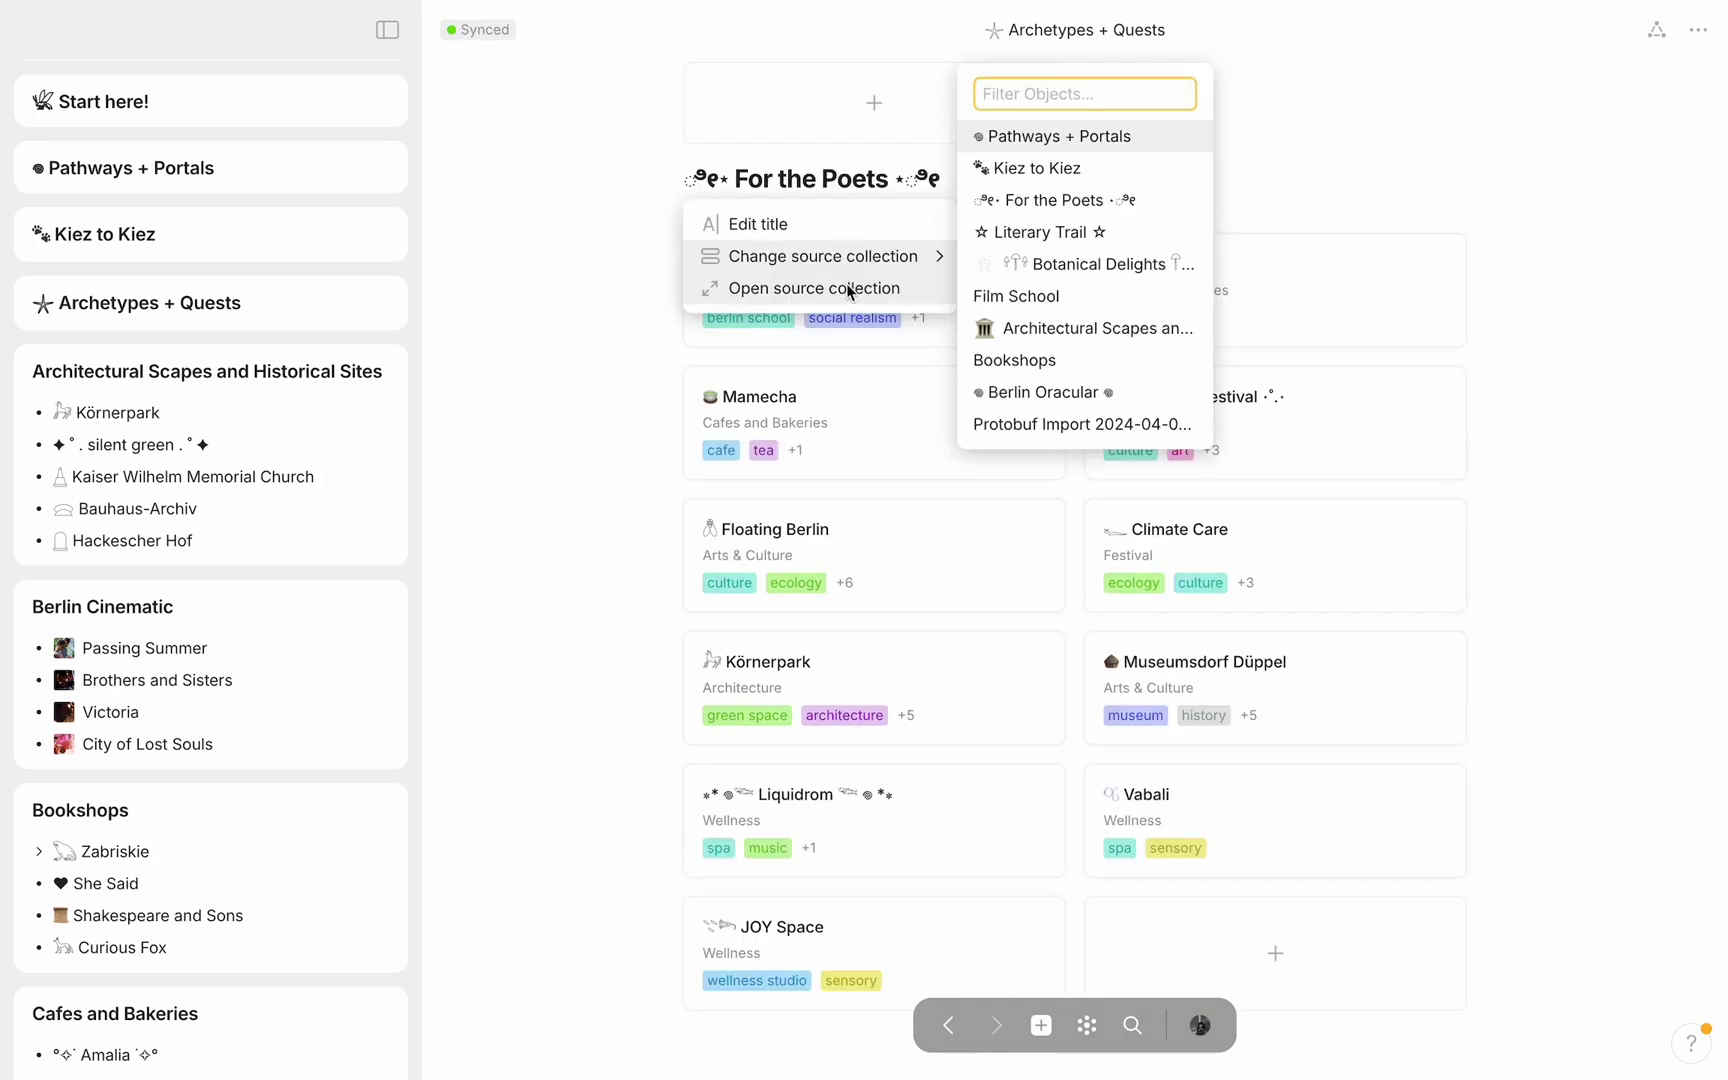
{"action": "key", "text": "Escape"}
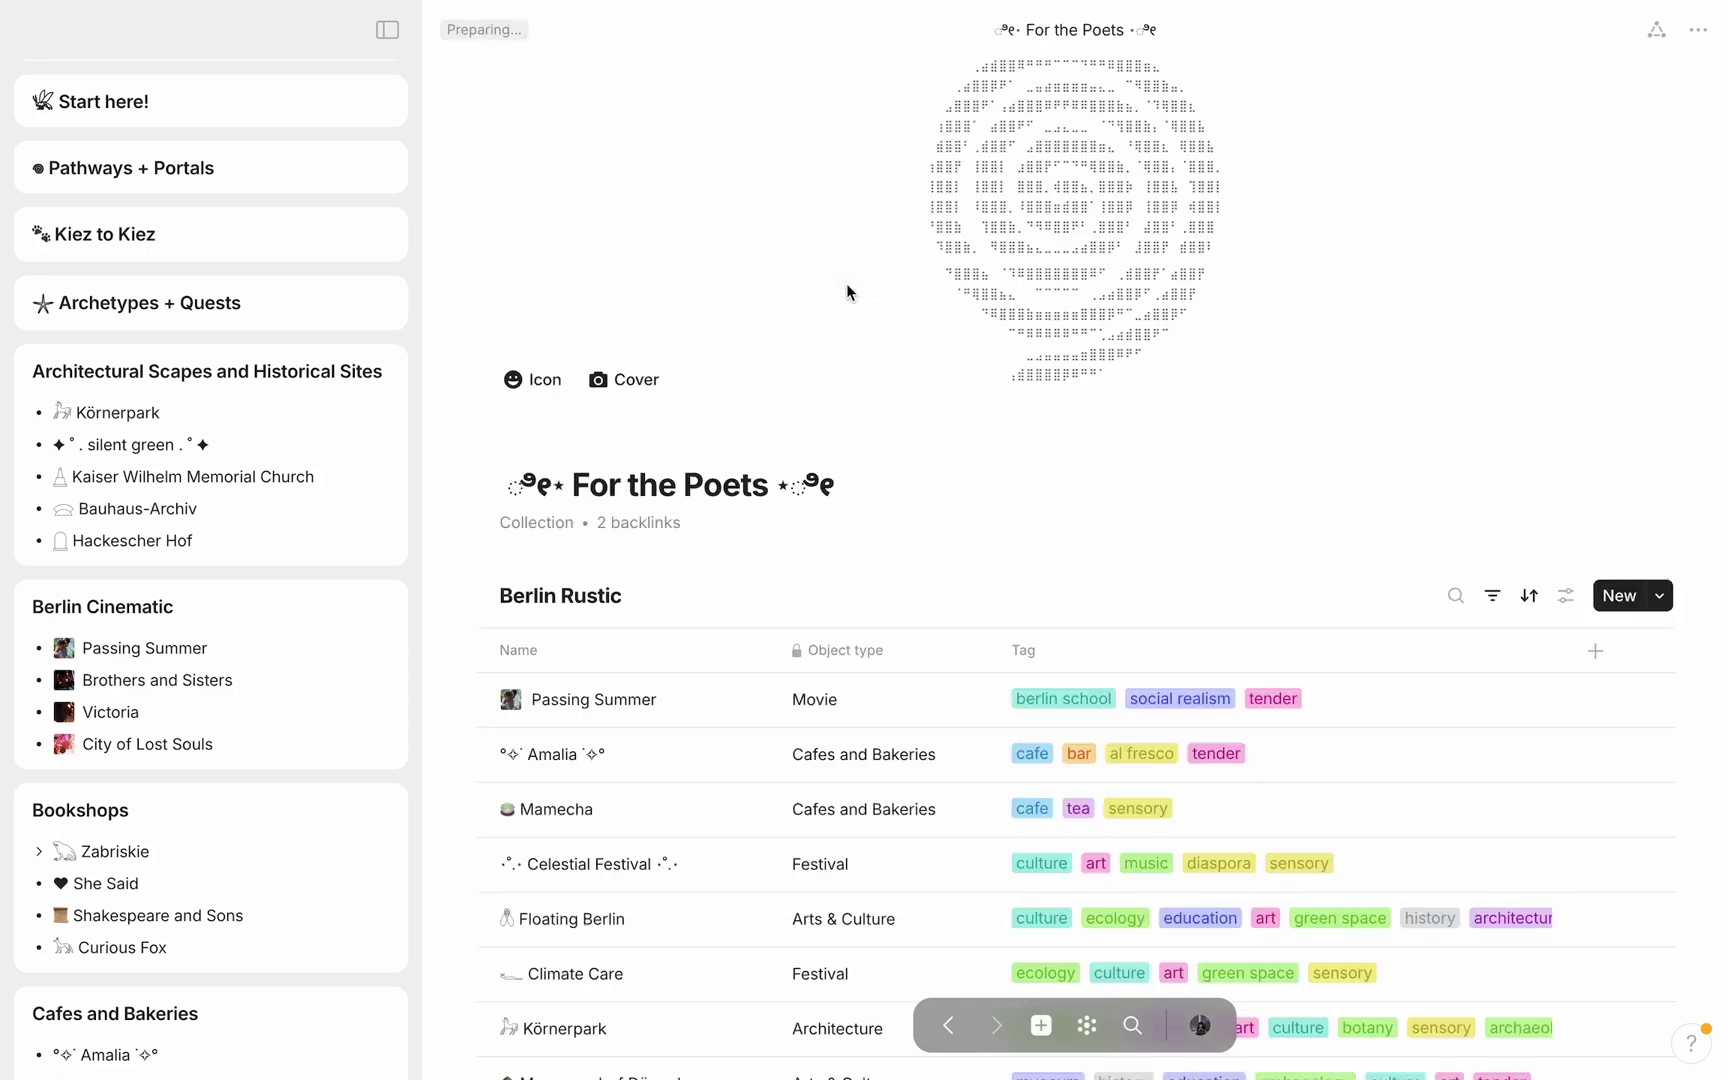
Inspect the list's view settings and Tag filter, then open Museums, Galleries and Cultural Centres
{"action": "left_click", "coordinate": [1565, 595]}
{"action": "left_click", "coordinate": [1487, 848]}
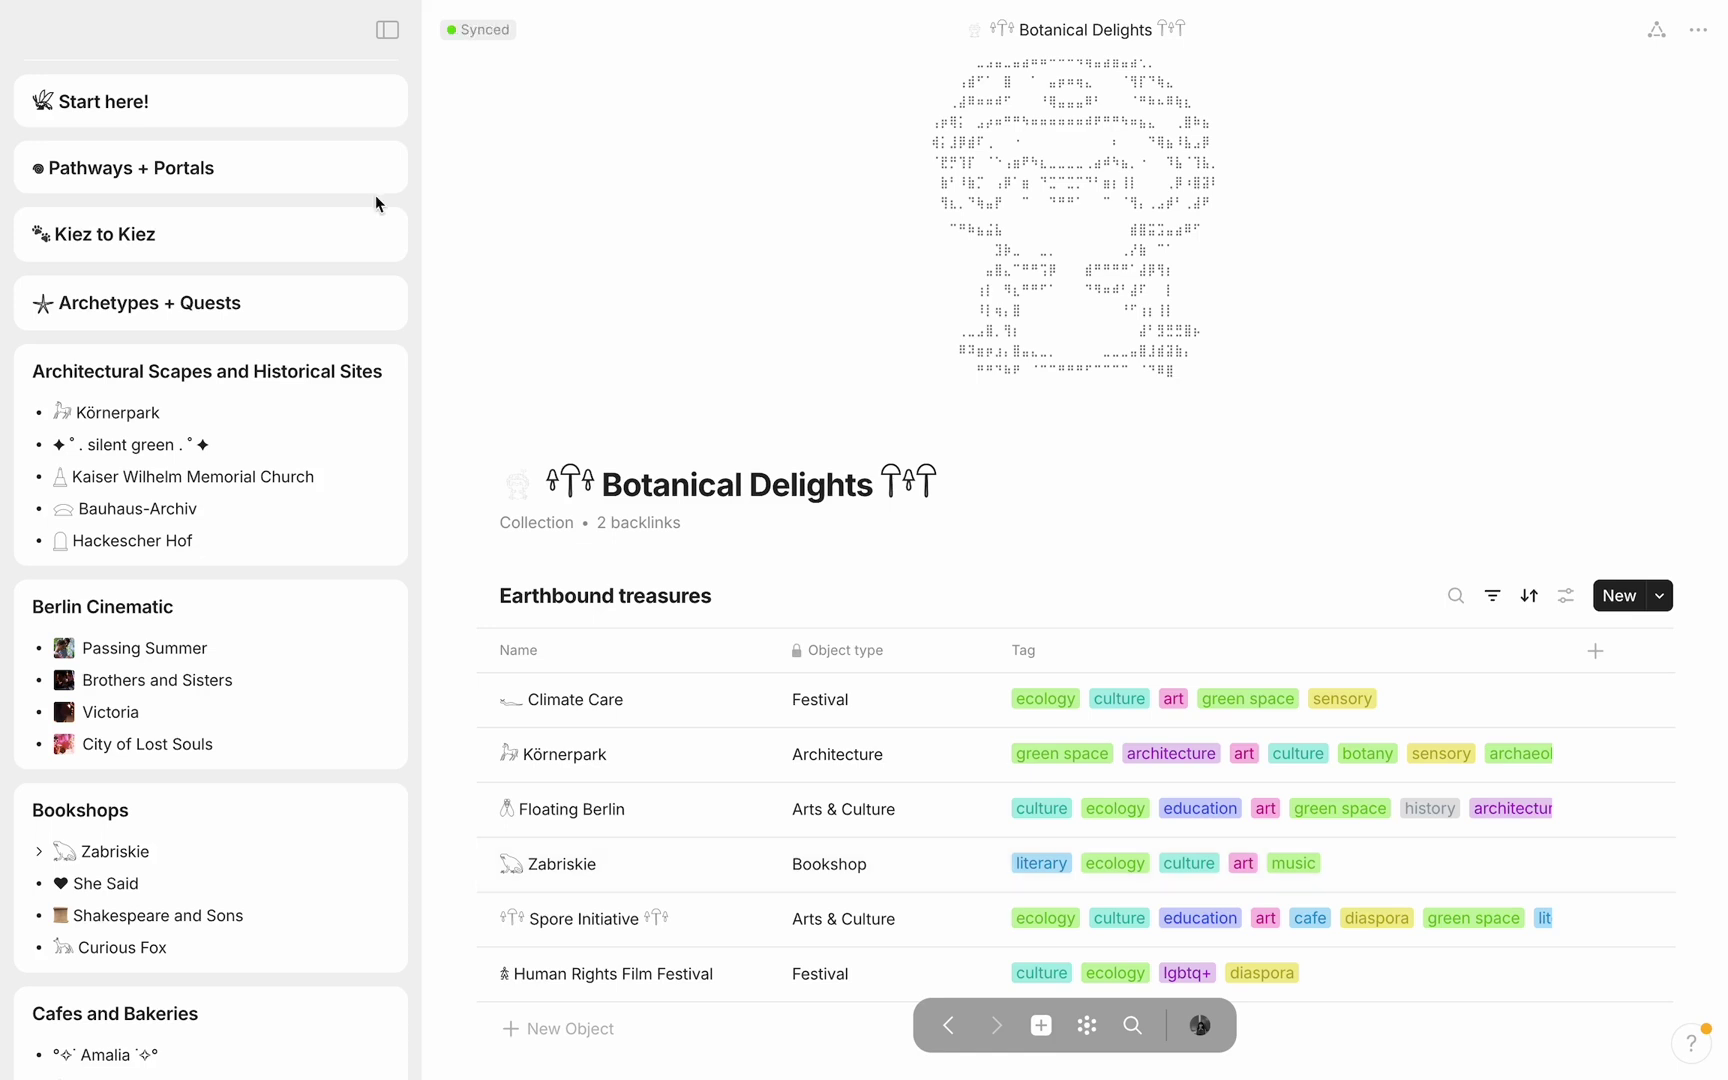
{"action": "scroll", "coordinate": [376, 200], "scroll_direction": "down", "scroll_amount": 4}
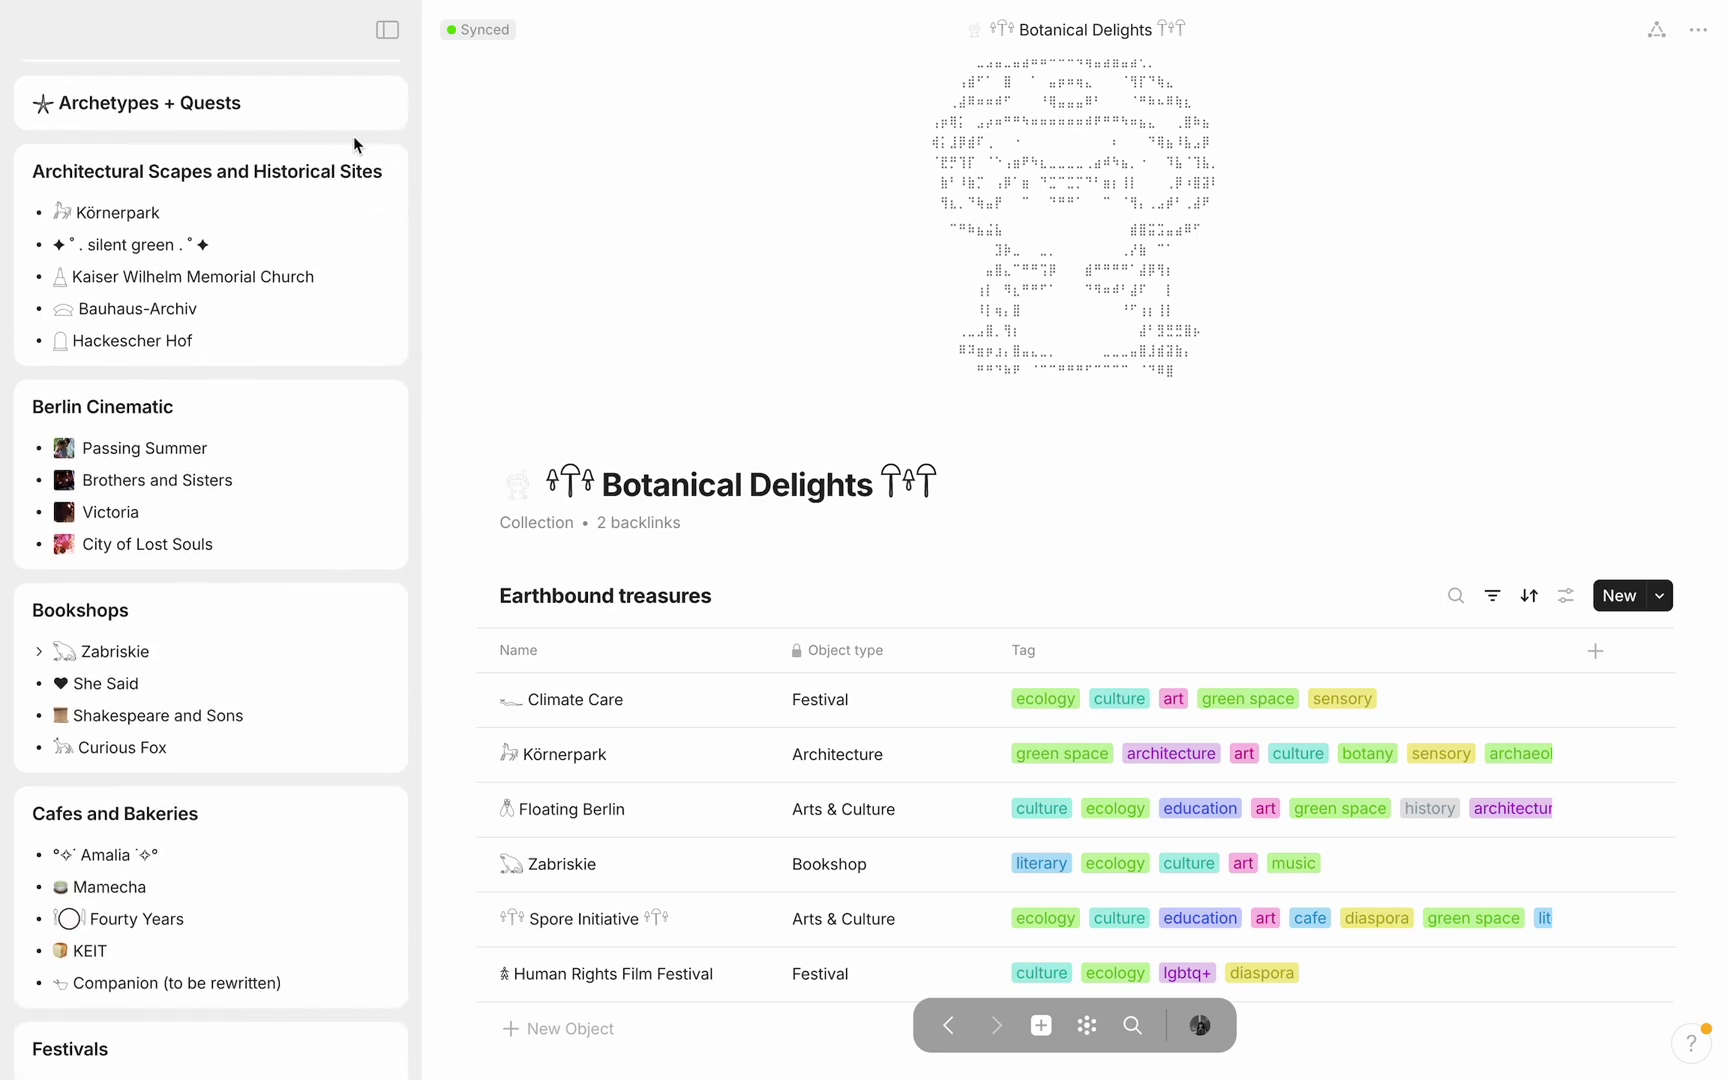
{"action": "scroll", "coordinate": [352, 136], "scroll_direction": "down", "scroll_amount": 4}
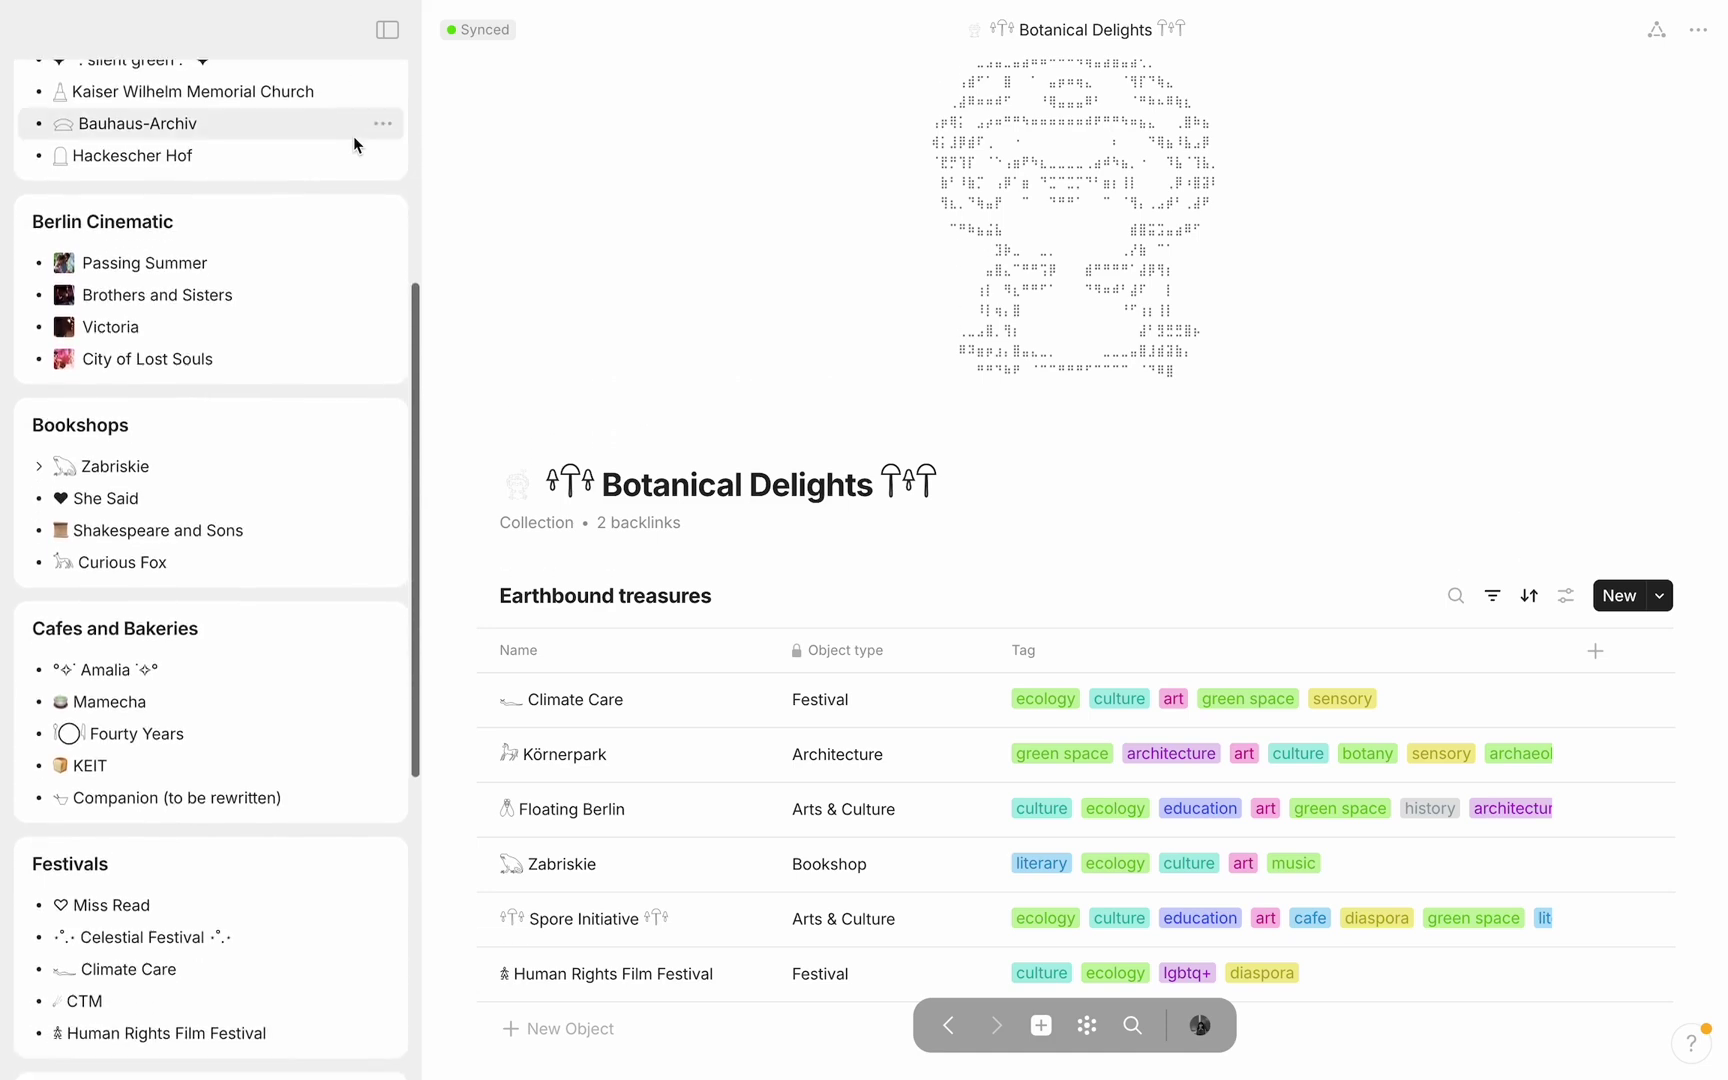
{"action": "scroll", "coordinate": [352, 136], "scroll_direction": "down", "scroll_amount": 3}
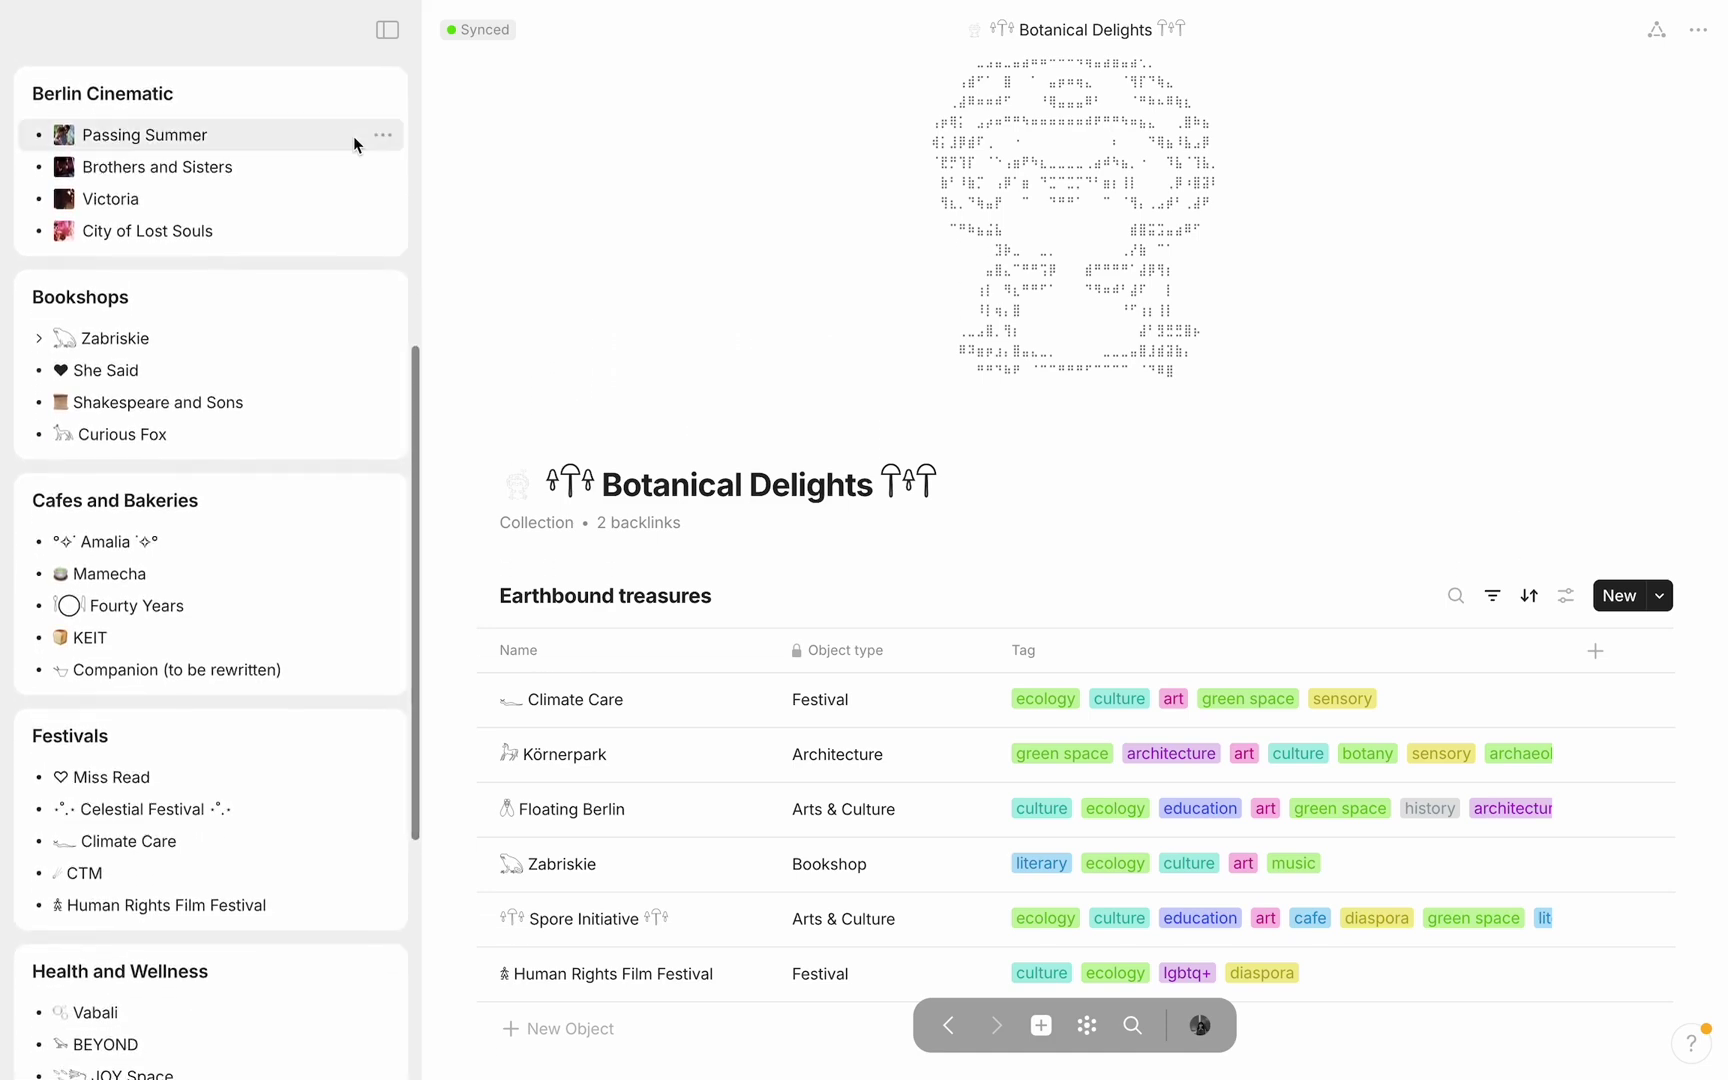
{"action": "scroll", "coordinate": [352, 136], "scroll_direction": "down", "scroll_amount": 6}
{"action": "scroll", "coordinate": [352, 136], "scroll_direction": "down", "scroll_amount": 4}
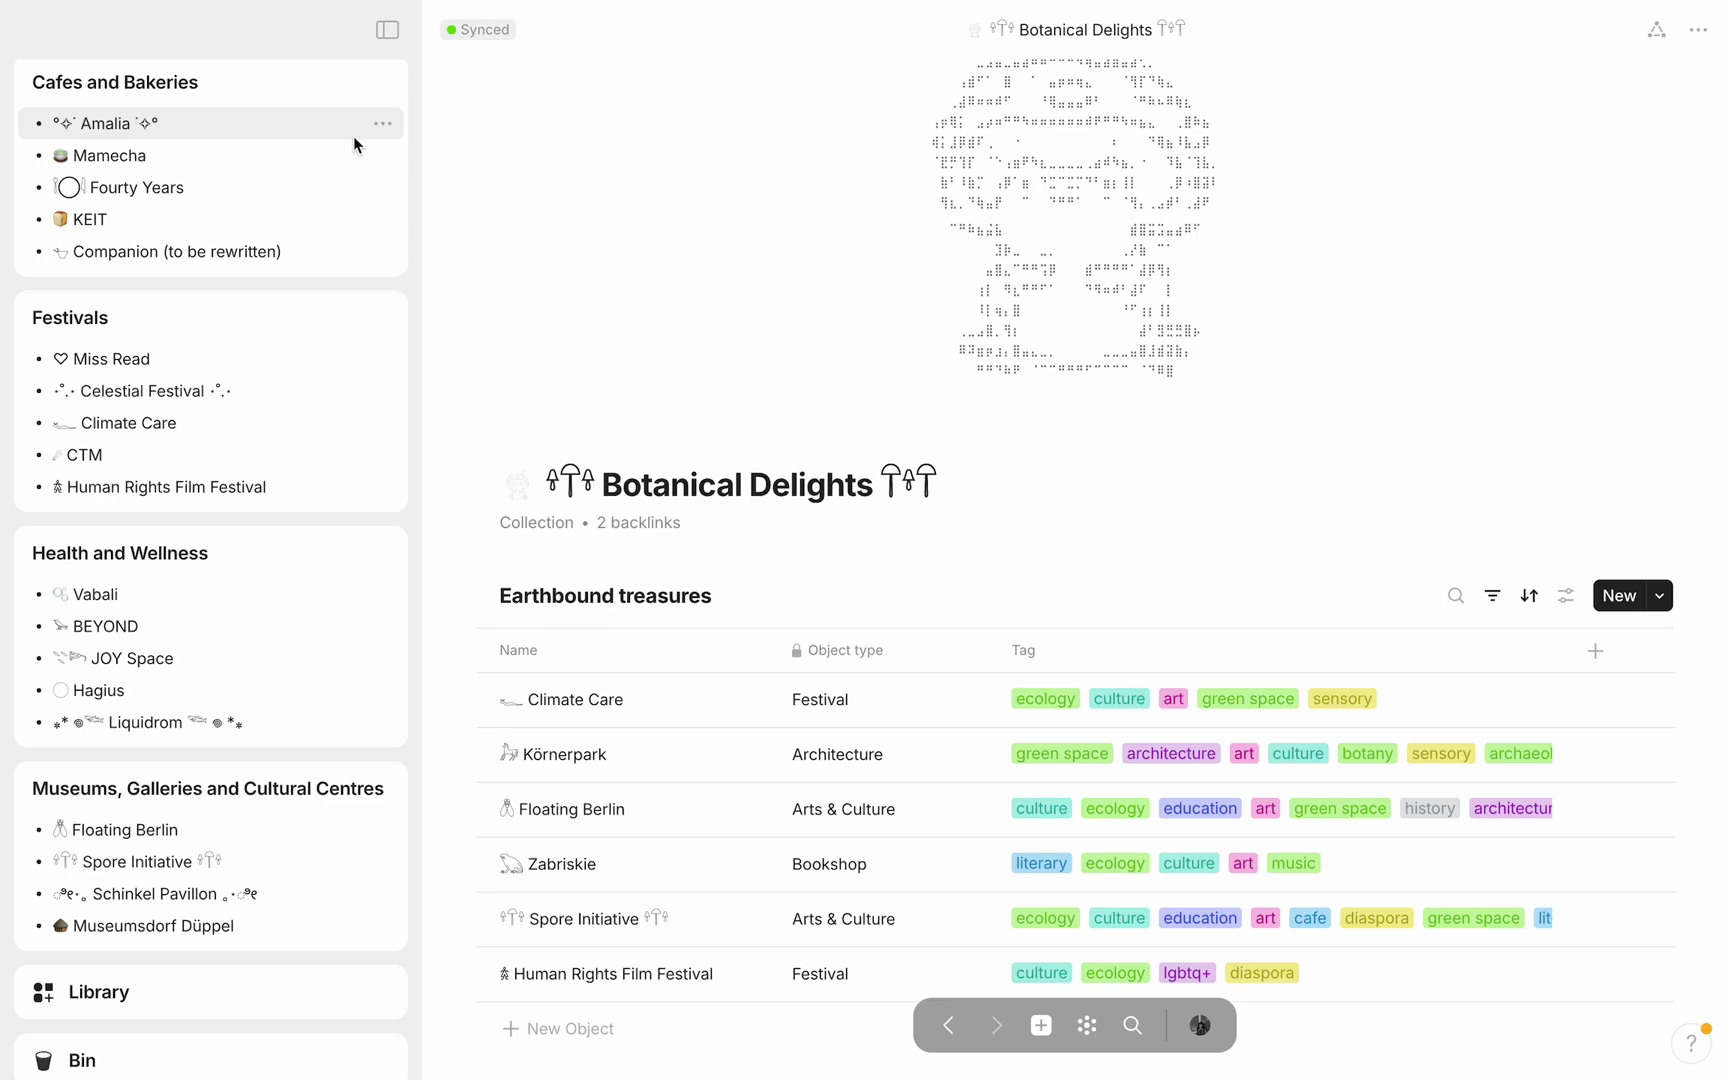
{"action": "left_click", "coordinate": [207, 790]}
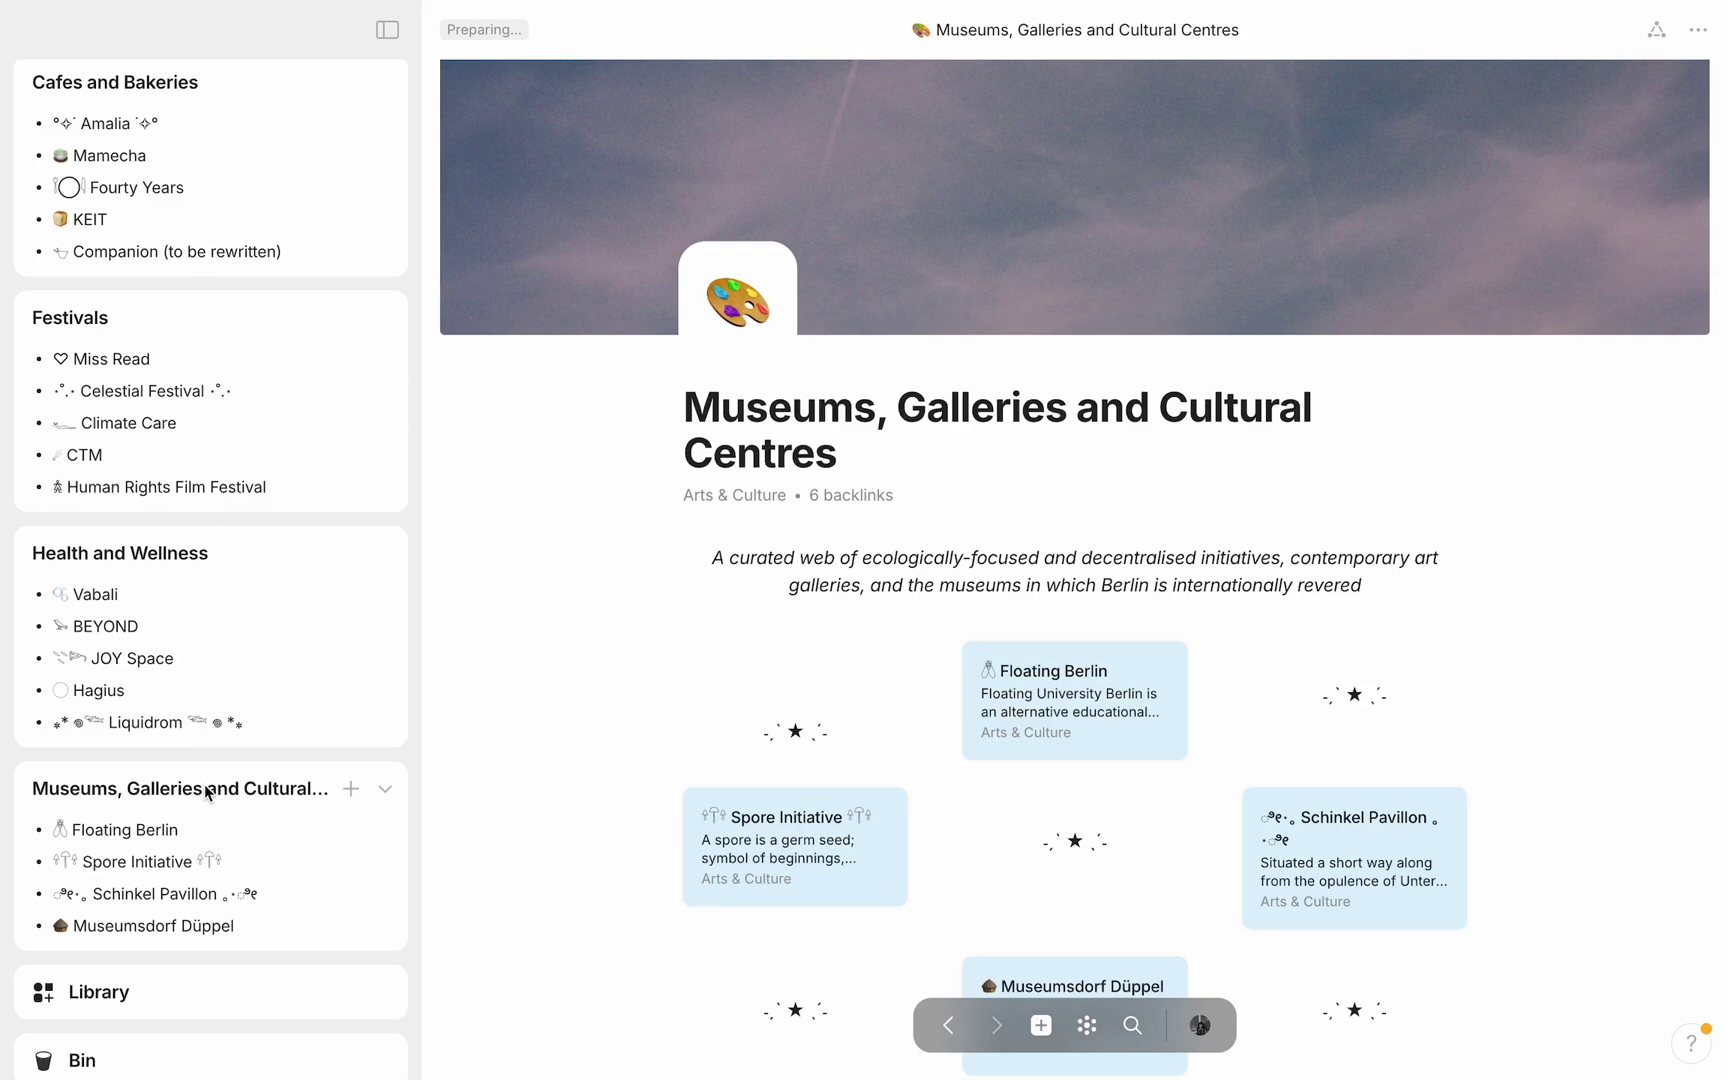
Give the Spore Initiative card a Green background on the museums hub
{"action": "scroll", "coordinate": [548, 718], "scroll_direction": "down", "scroll_amount": 3}
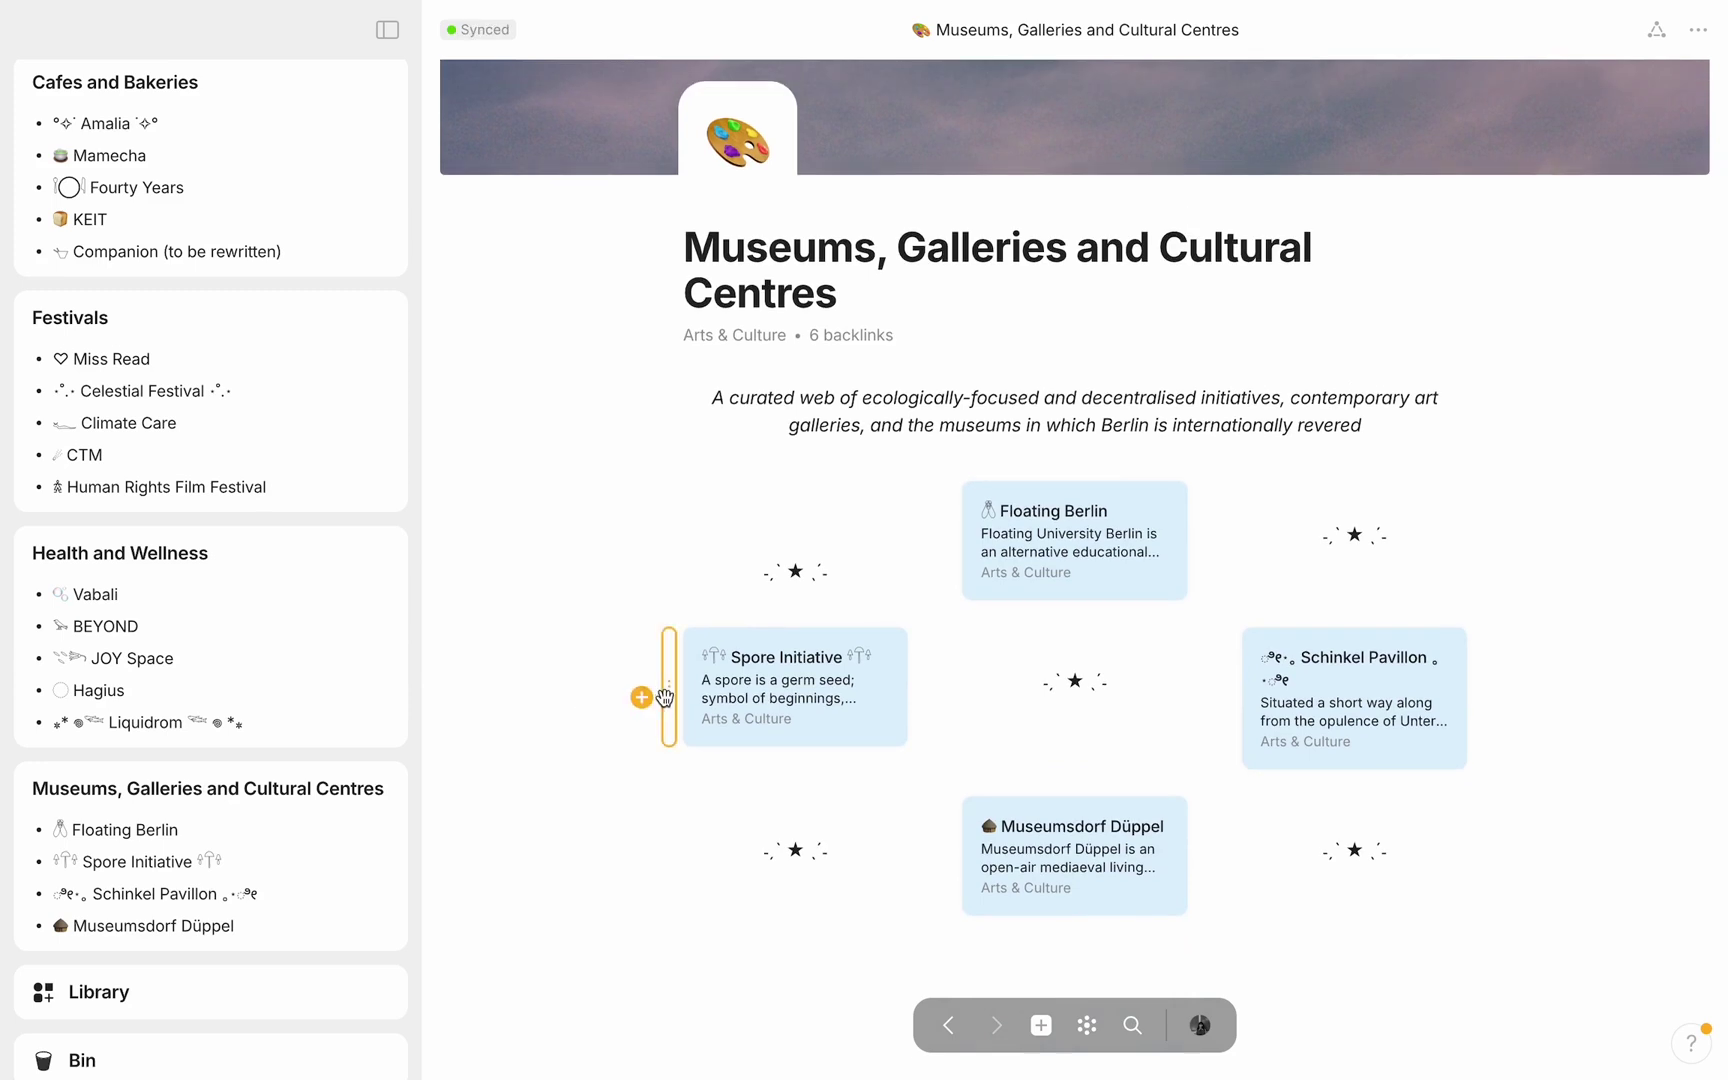
{"action": "left_click", "coordinate": [665, 697]}
{"action": "mouse_move", "coordinate": [590, 941]}
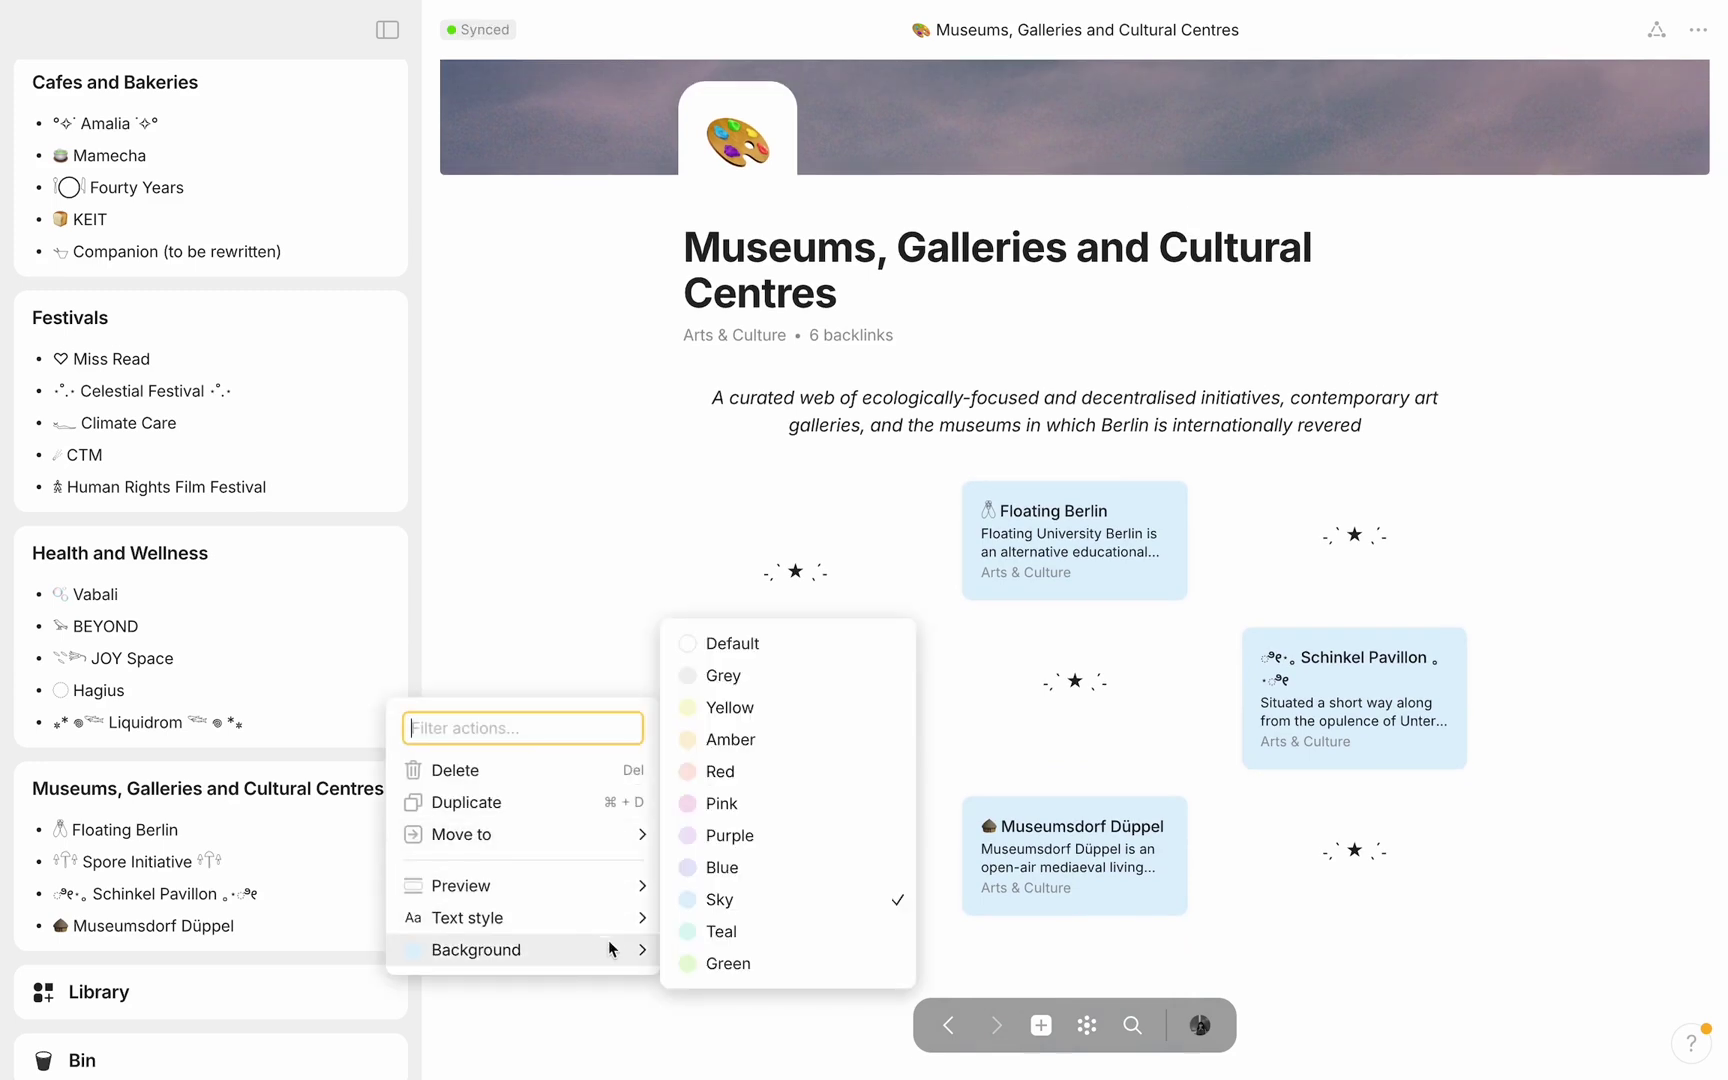
{"action": "left_click", "coordinate": [694, 962]}
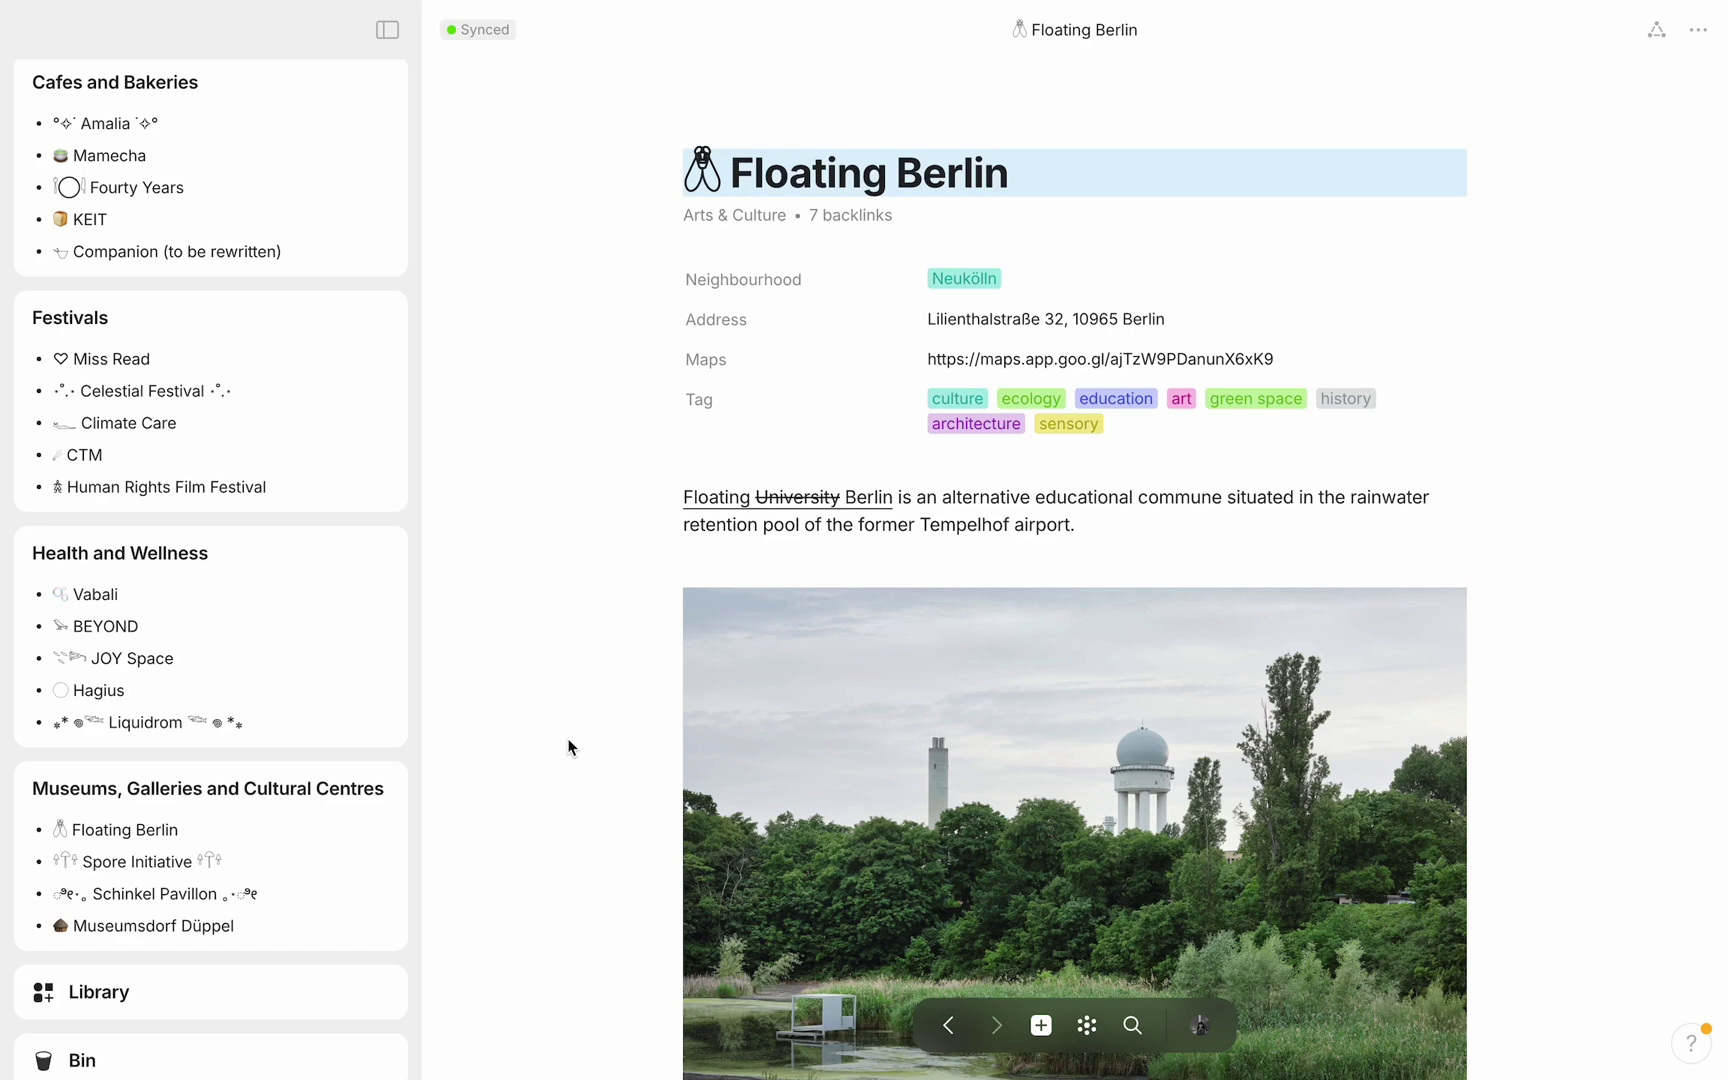
Check the Arts & Culture type options on Floating Berlin, then open Curious Fox from the sidebar
{"action": "scroll", "coordinate": [568, 747], "scroll_direction": "down", "scroll_amount": 10}
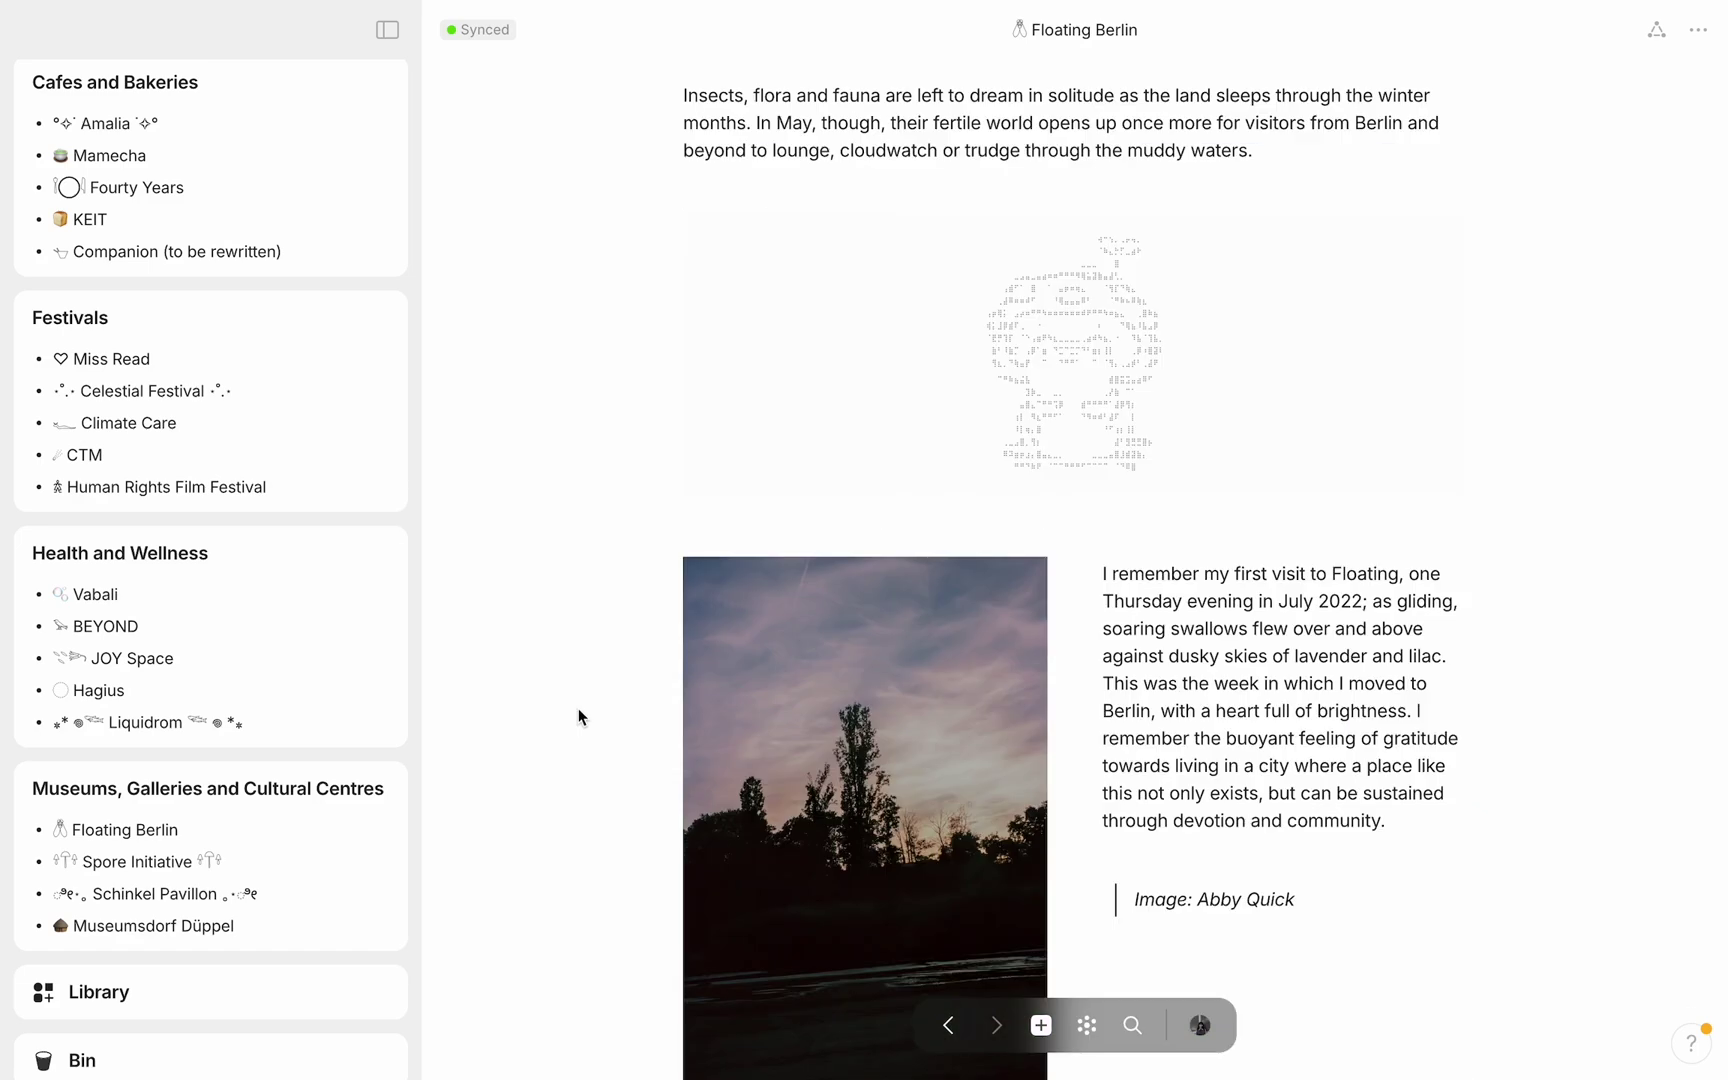
{"action": "scroll", "coordinate": [579, 712], "scroll_direction": "up", "scroll_amount": 10}
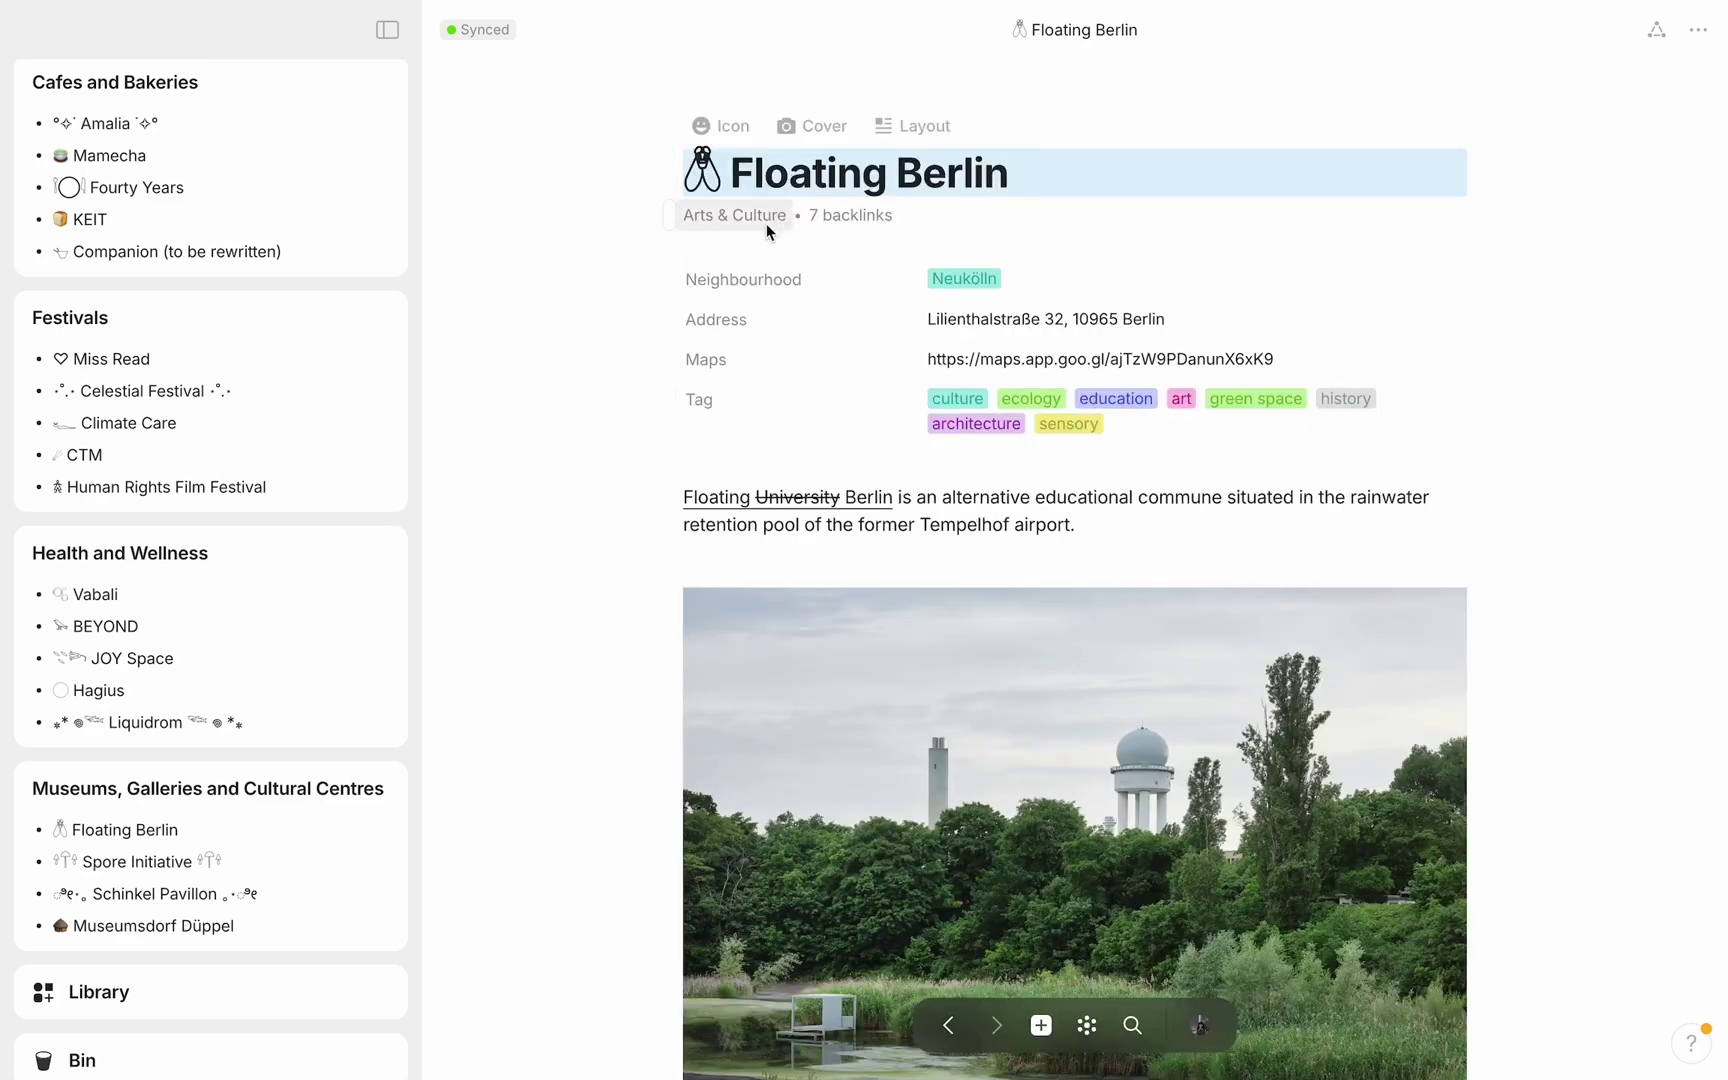
{"action": "left_click", "coordinate": [767, 224]}
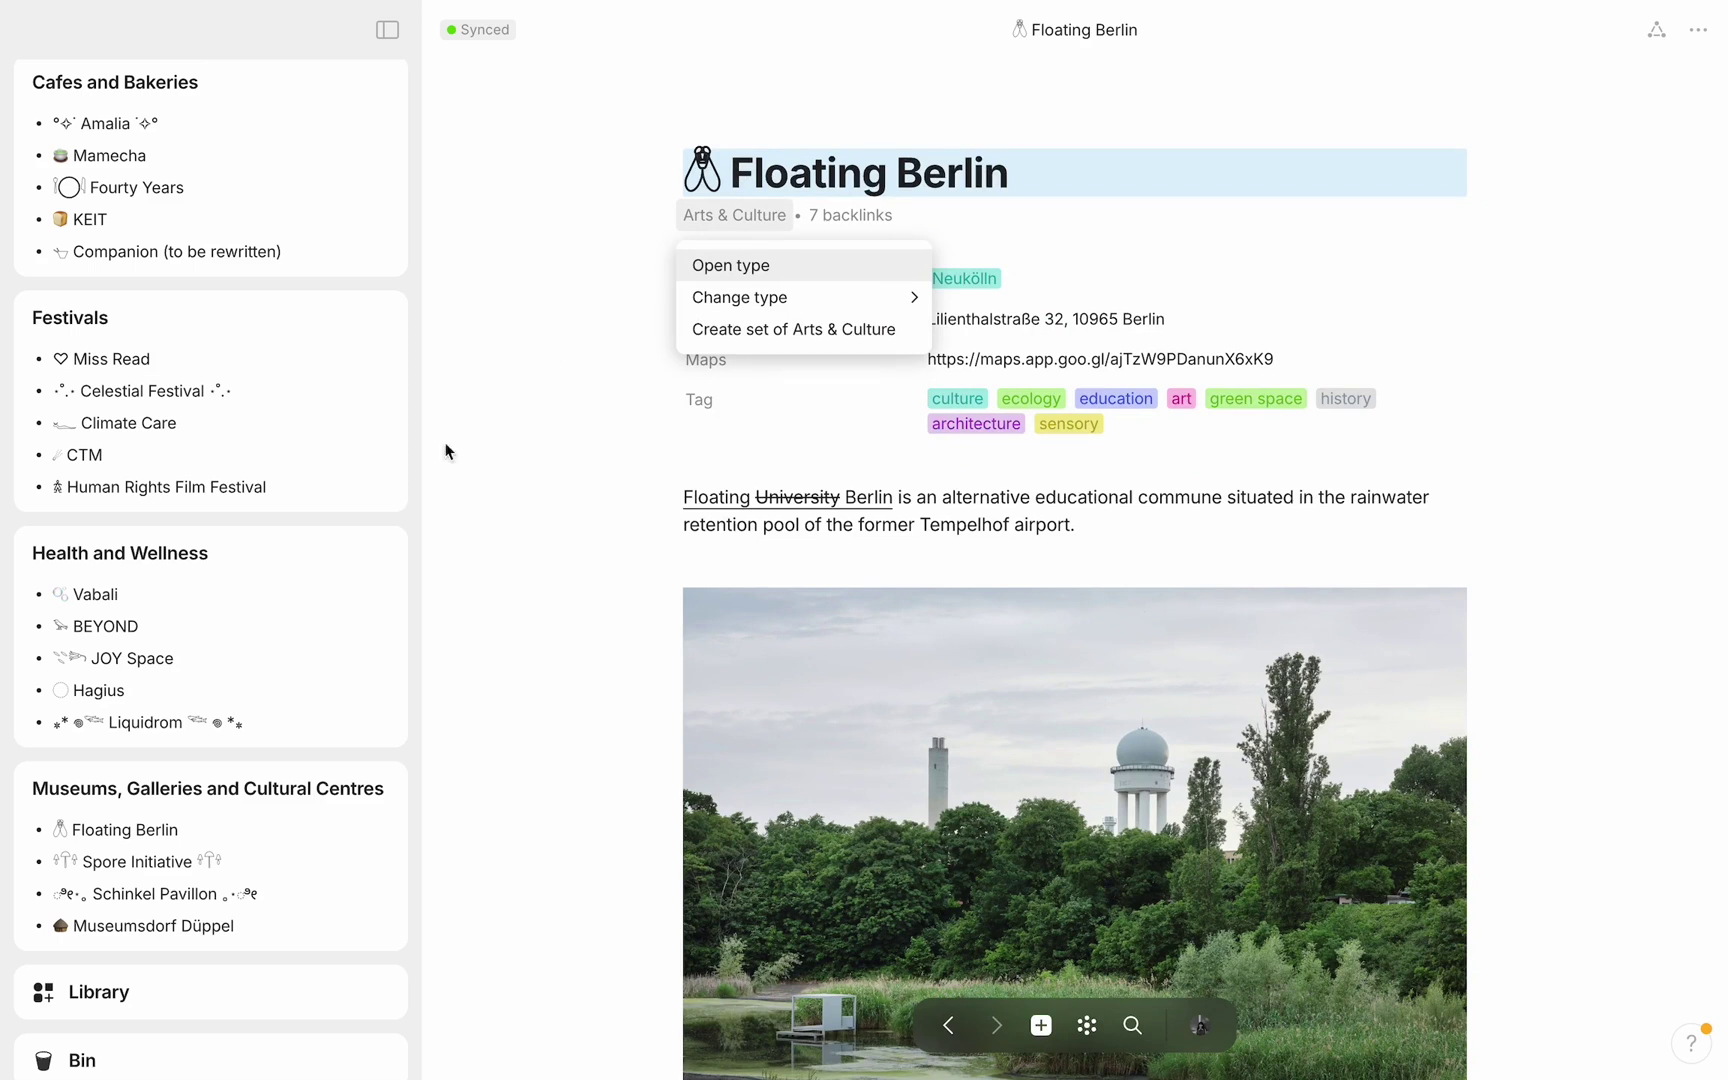
{"action": "scroll", "coordinate": [286, 848], "scroll_direction": "down", "scroll_amount": 2}
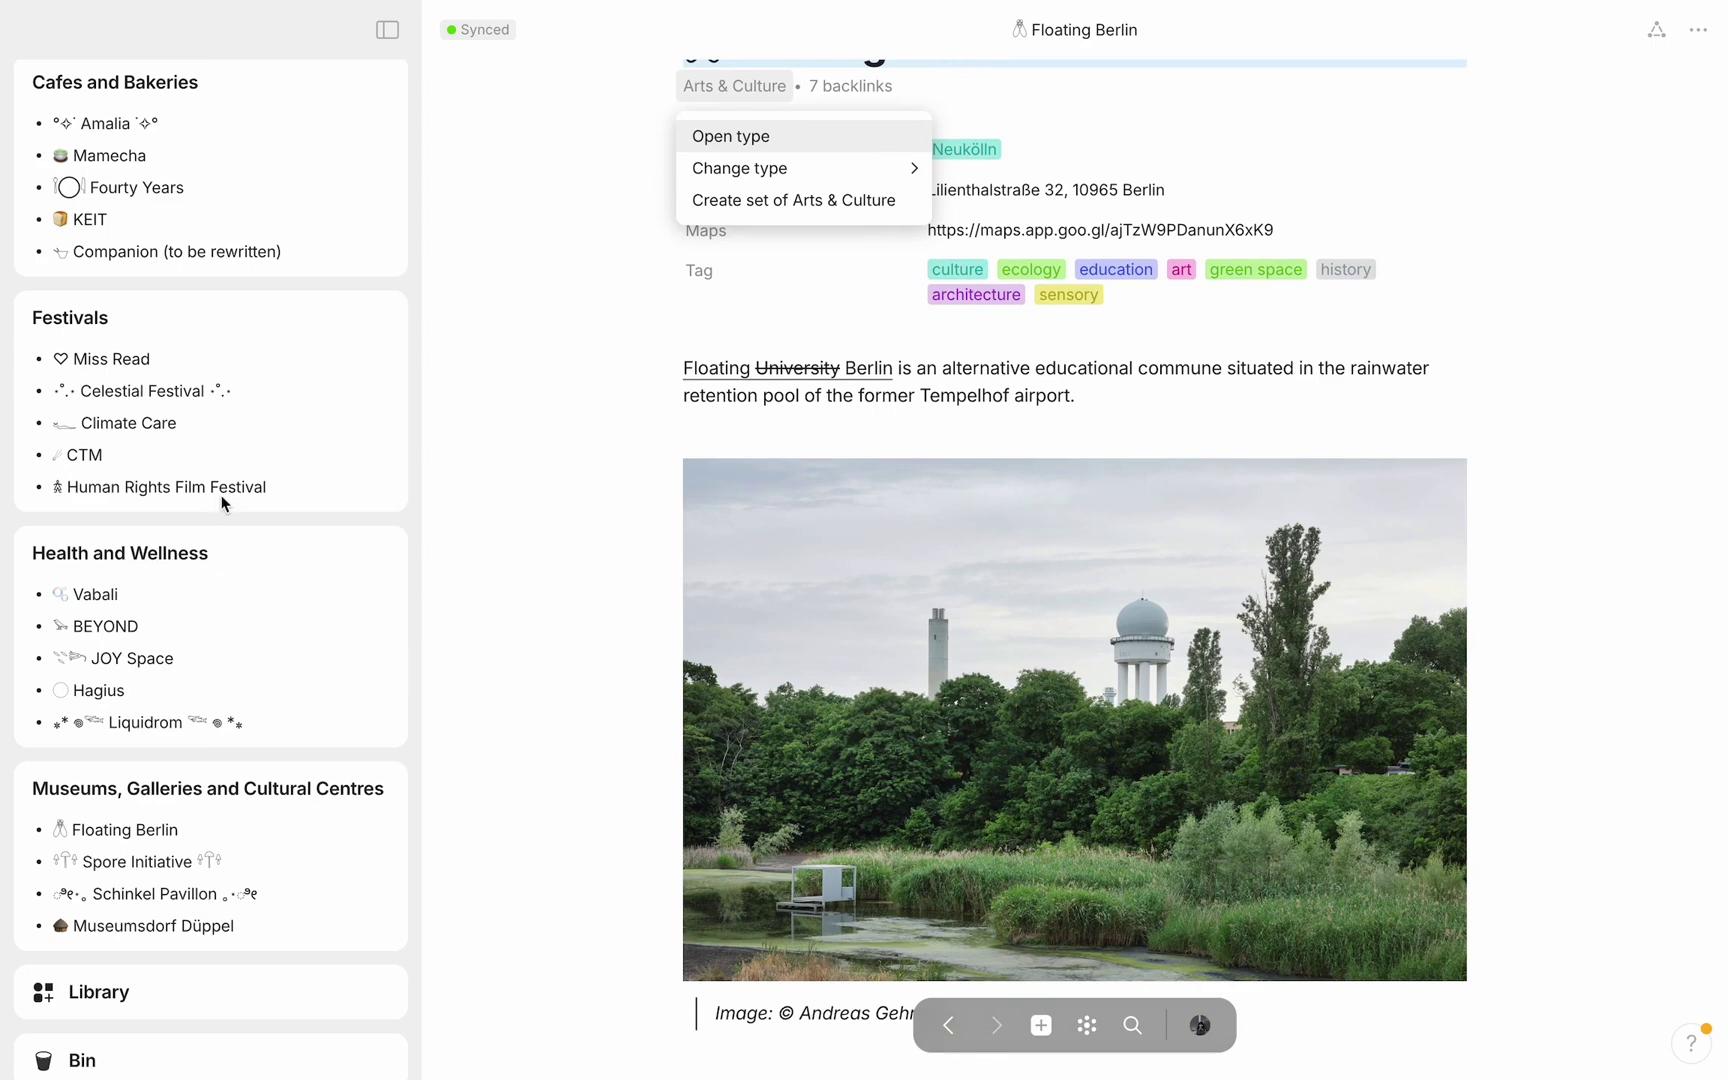
{"action": "scroll", "coordinate": [221, 500], "scroll_direction": "up", "scroll_amount": 2}
{"action": "key", "text": "Escape"}
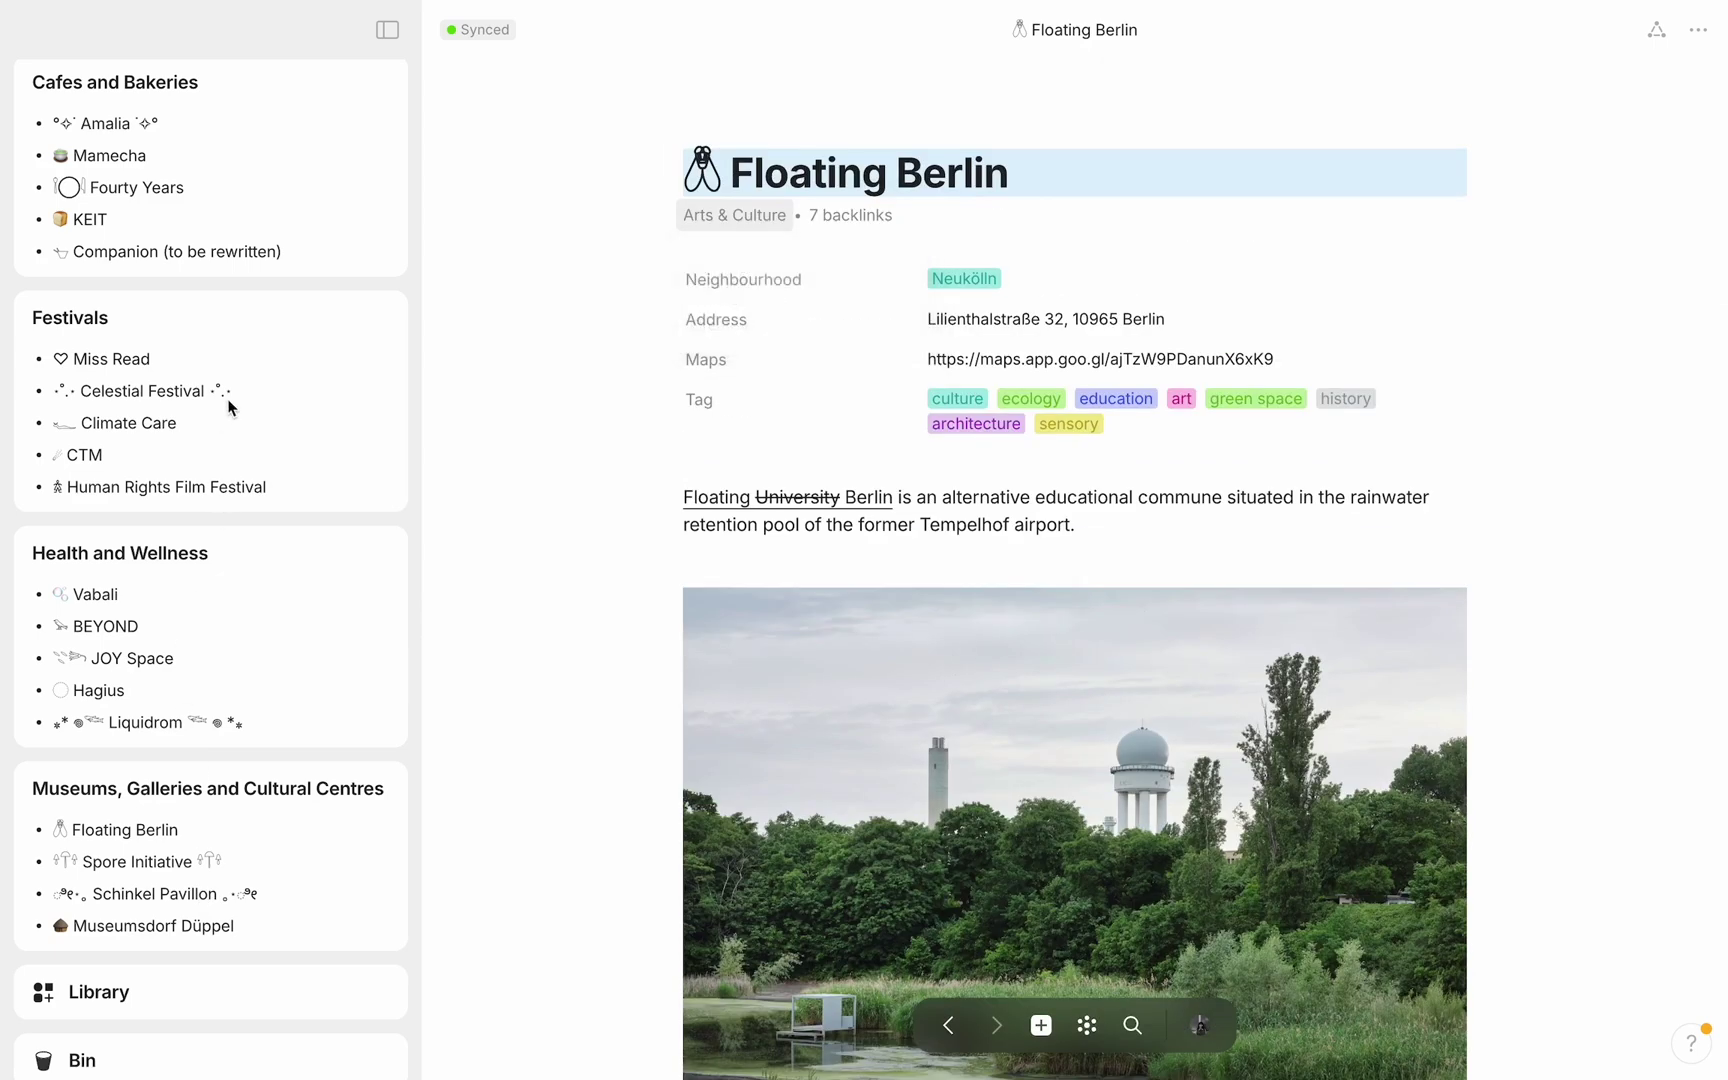
{"action": "scroll", "coordinate": [228, 405], "scroll_direction": "up", "scroll_amount": 5}
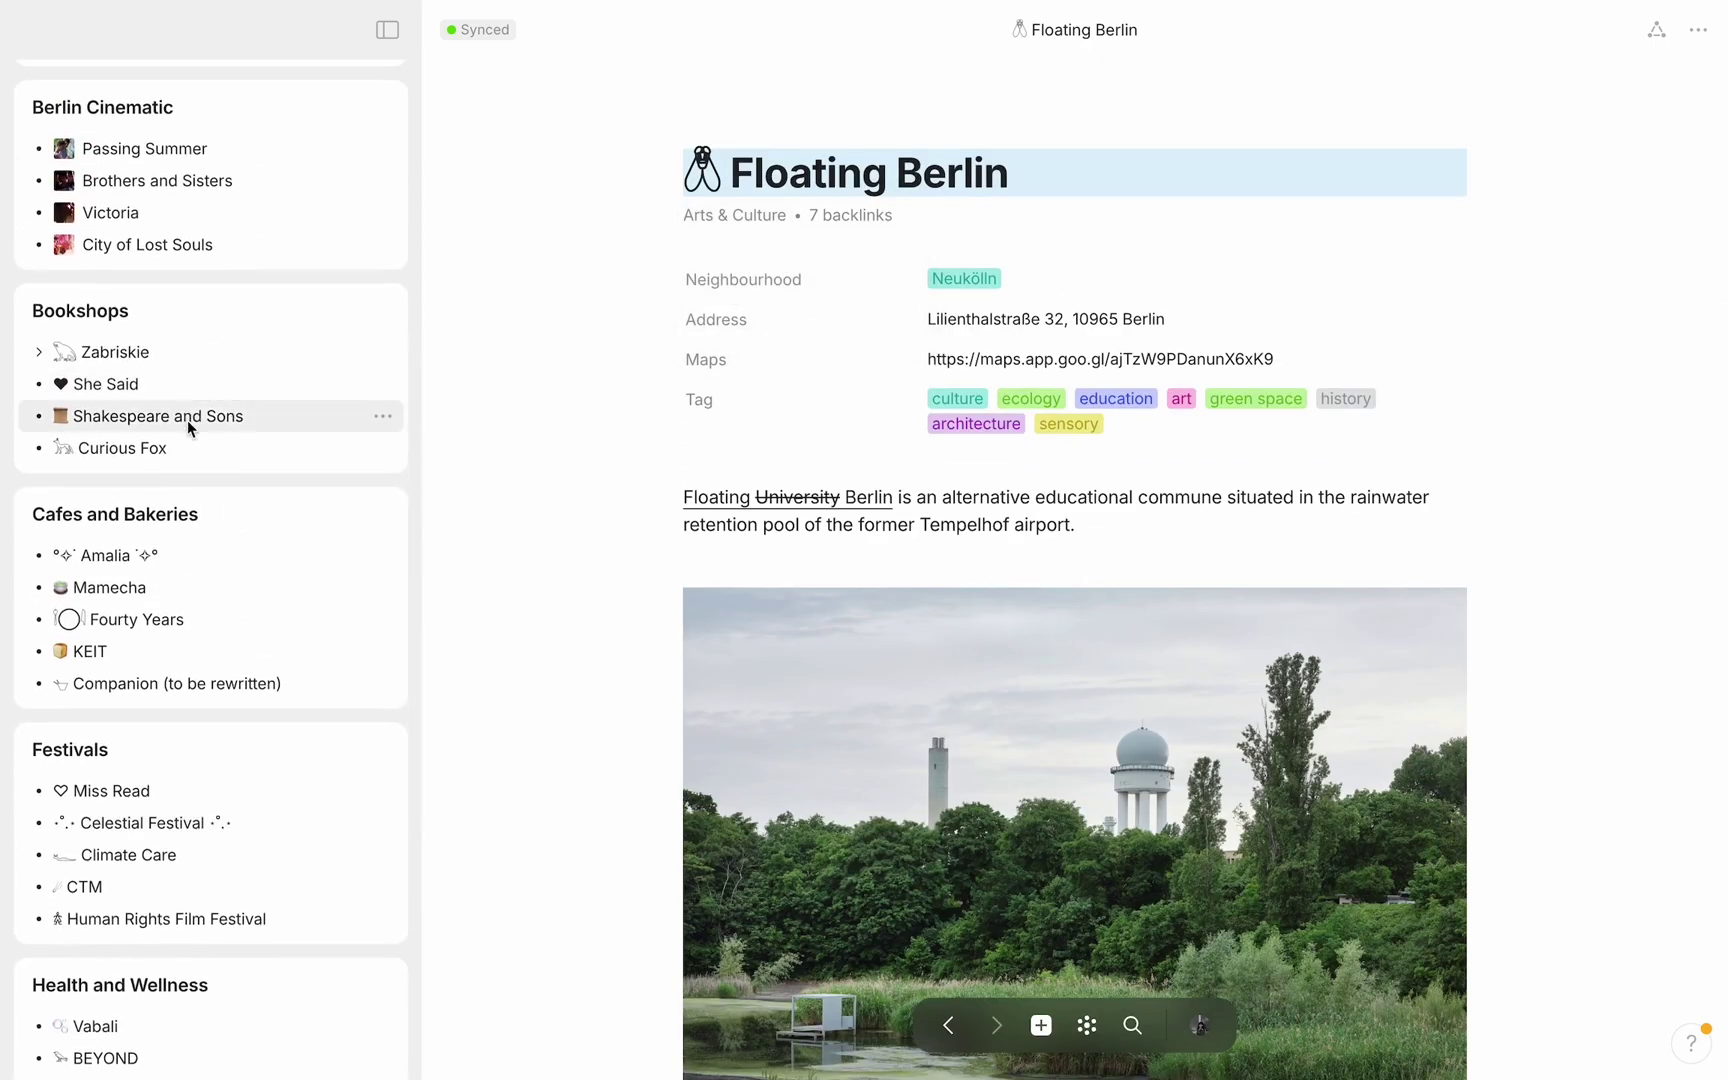
{"action": "left_click", "coordinate": [191, 448]}
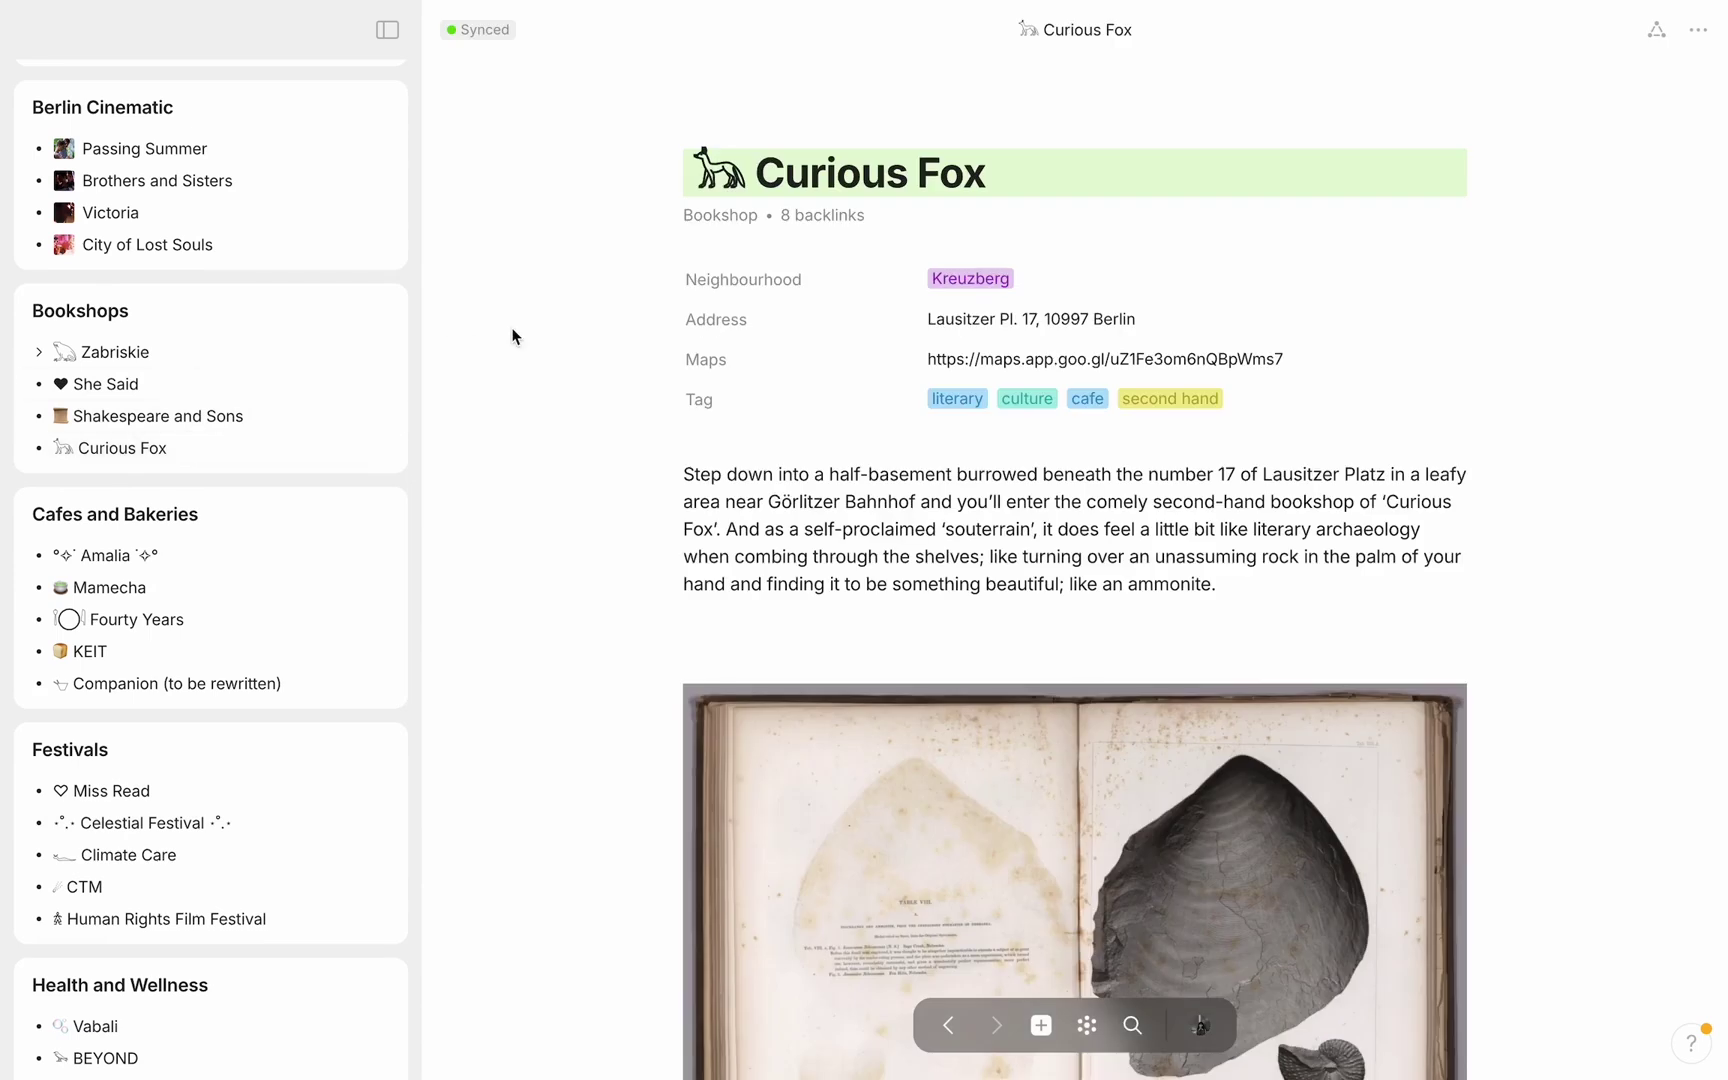
{"action": "left_click", "coordinate": [1656, 29]}
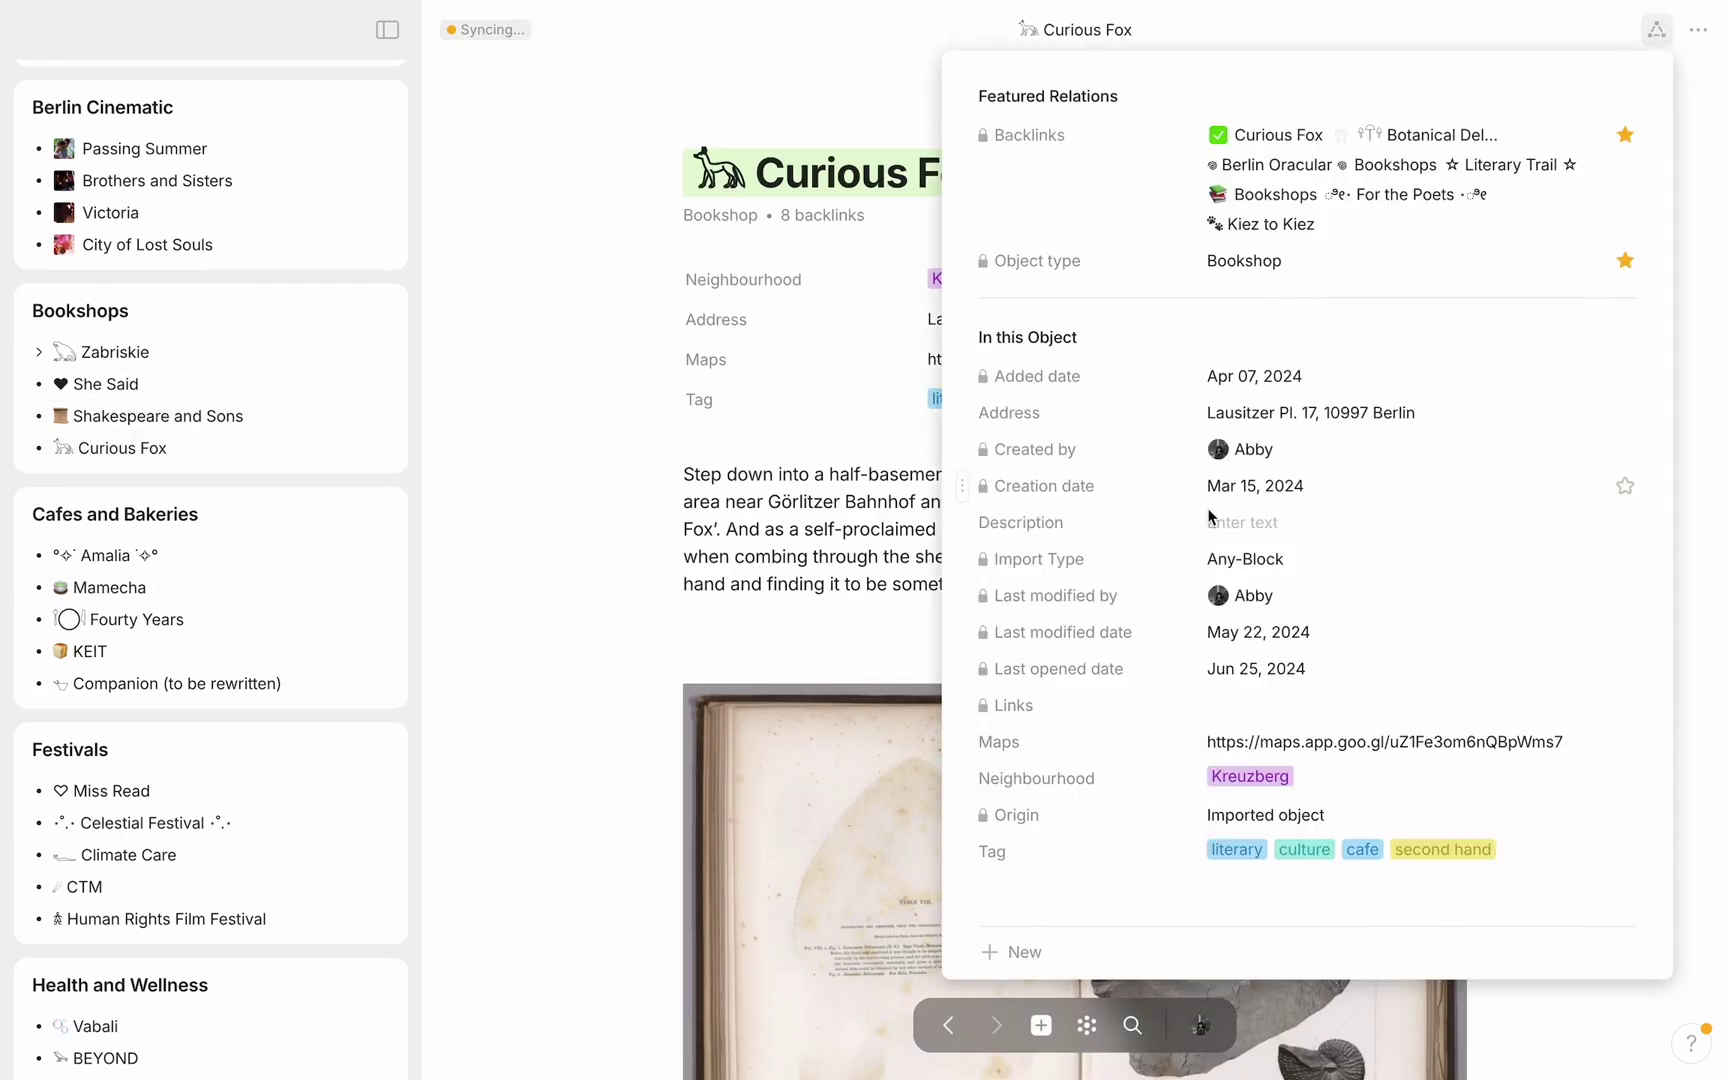
{"action": "left_click_drag", "start_coordinate": [961, 851], "coordinate": [792, 456]}
{"action": "left_click", "coordinate": [589, 497]}
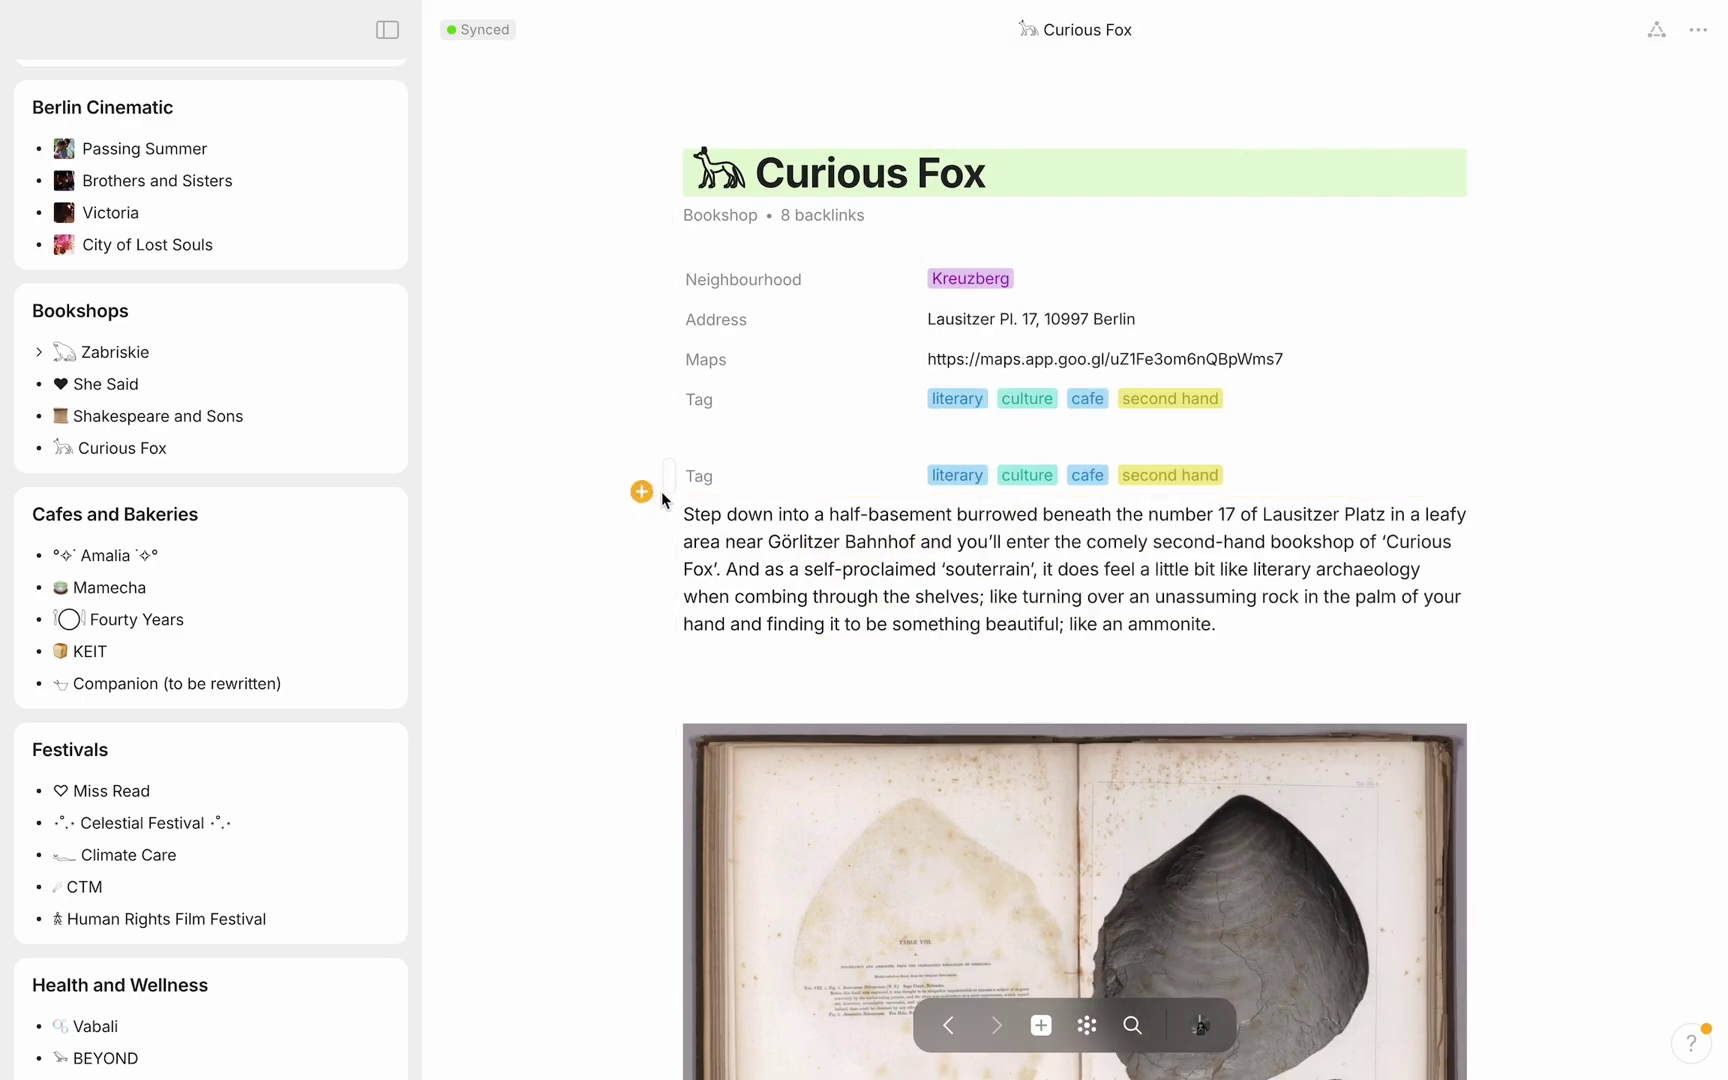
{"action": "left_click", "coordinate": [671, 478]}
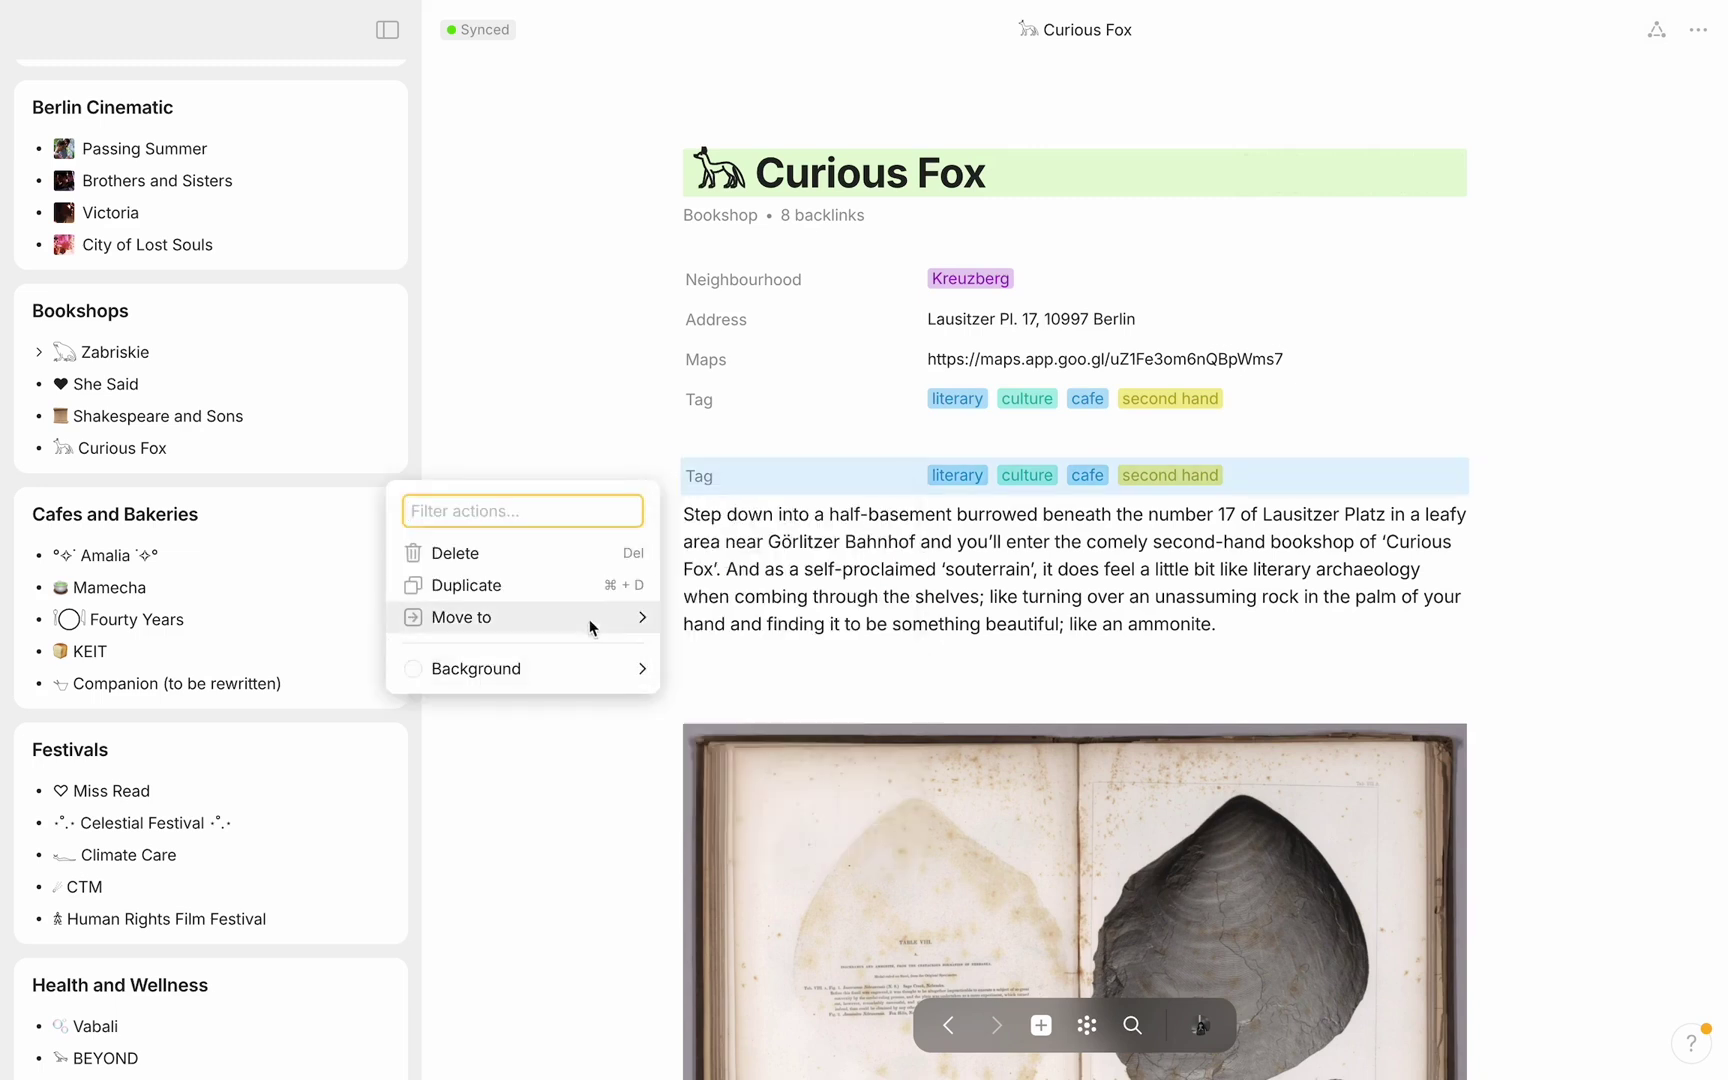
{"action": "left_click", "coordinate": [521, 558]}
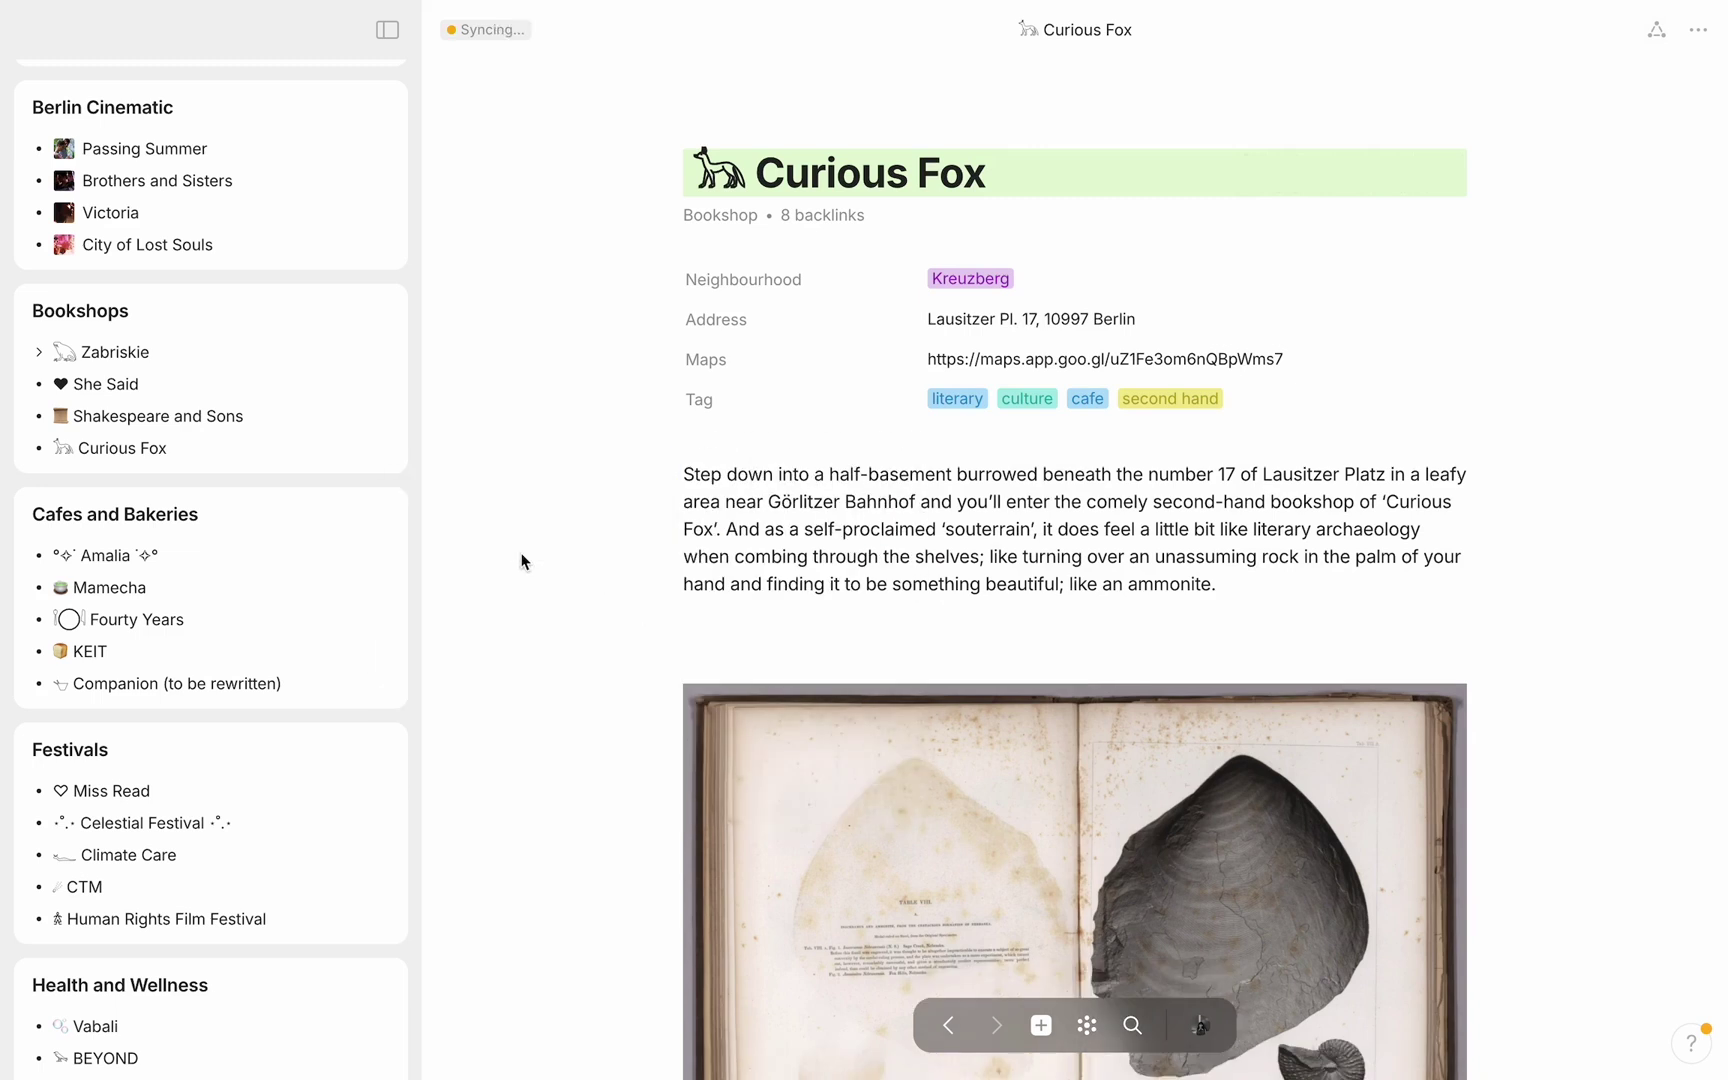
{"action": "scroll", "coordinate": [495, 560], "scroll_direction": "down", "scroll_amount": 5}
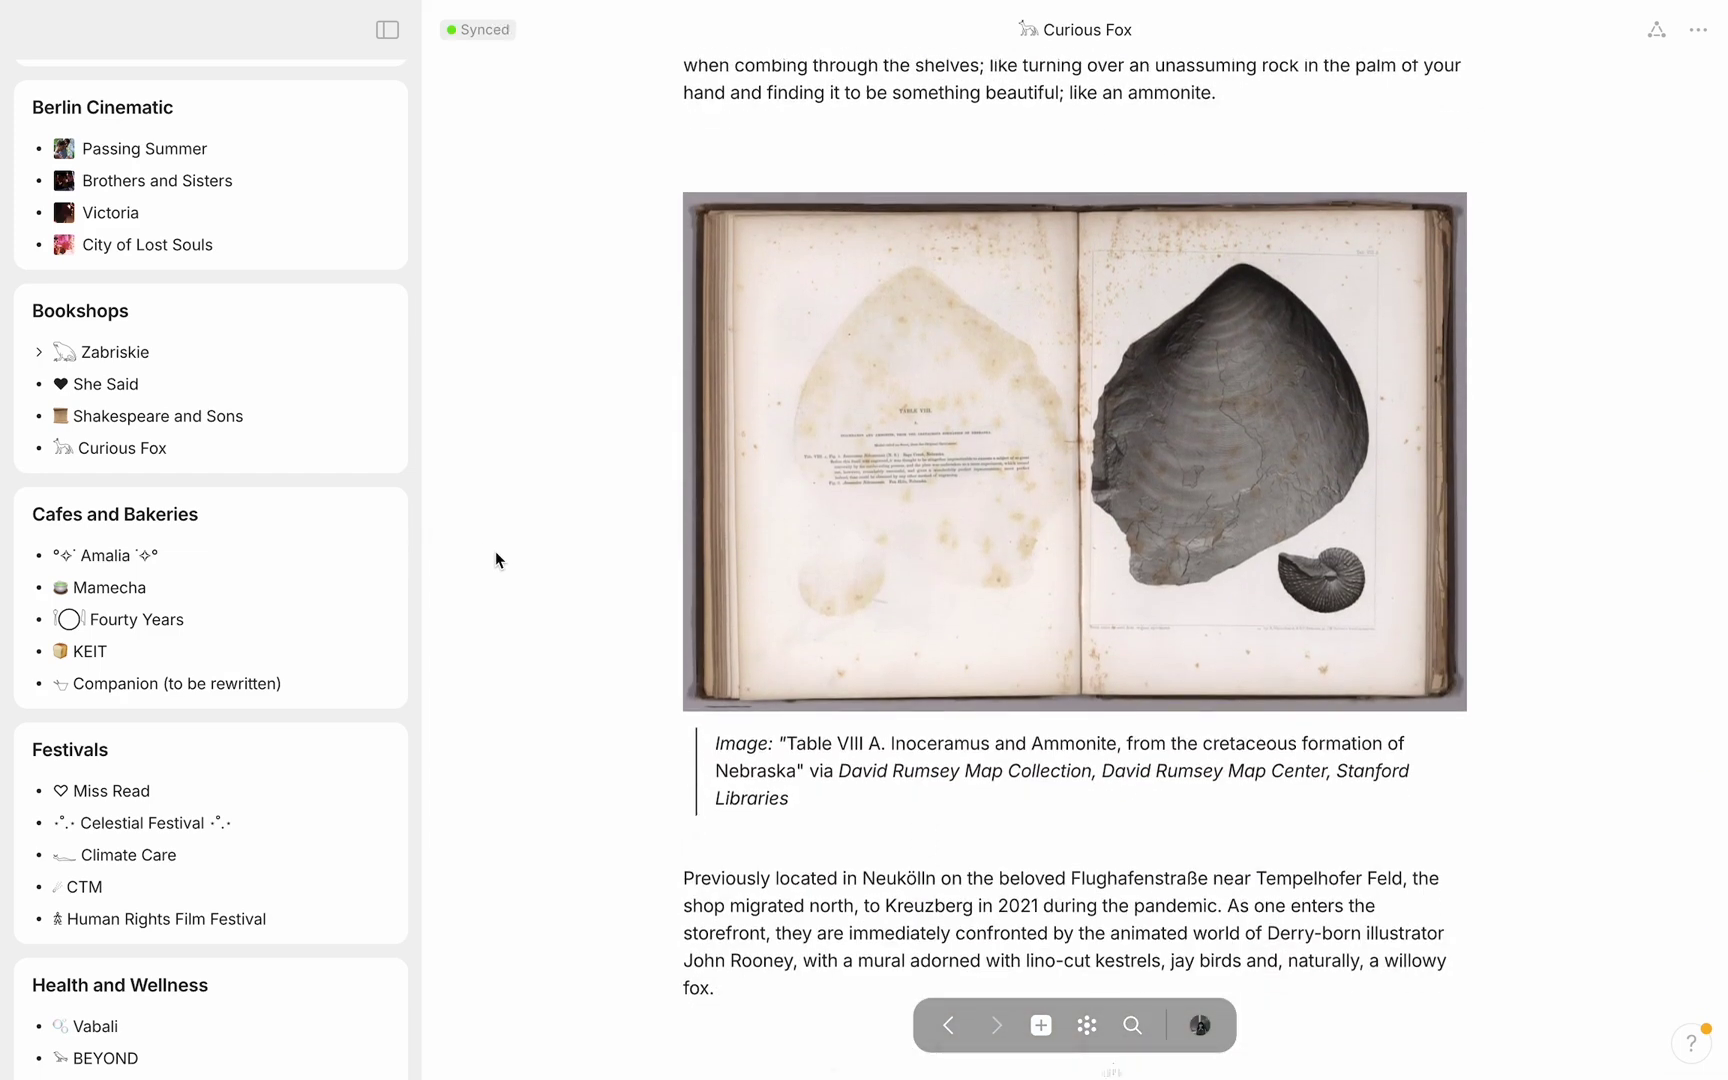
{"action": "left_click", "coordinate": [660, 752]}
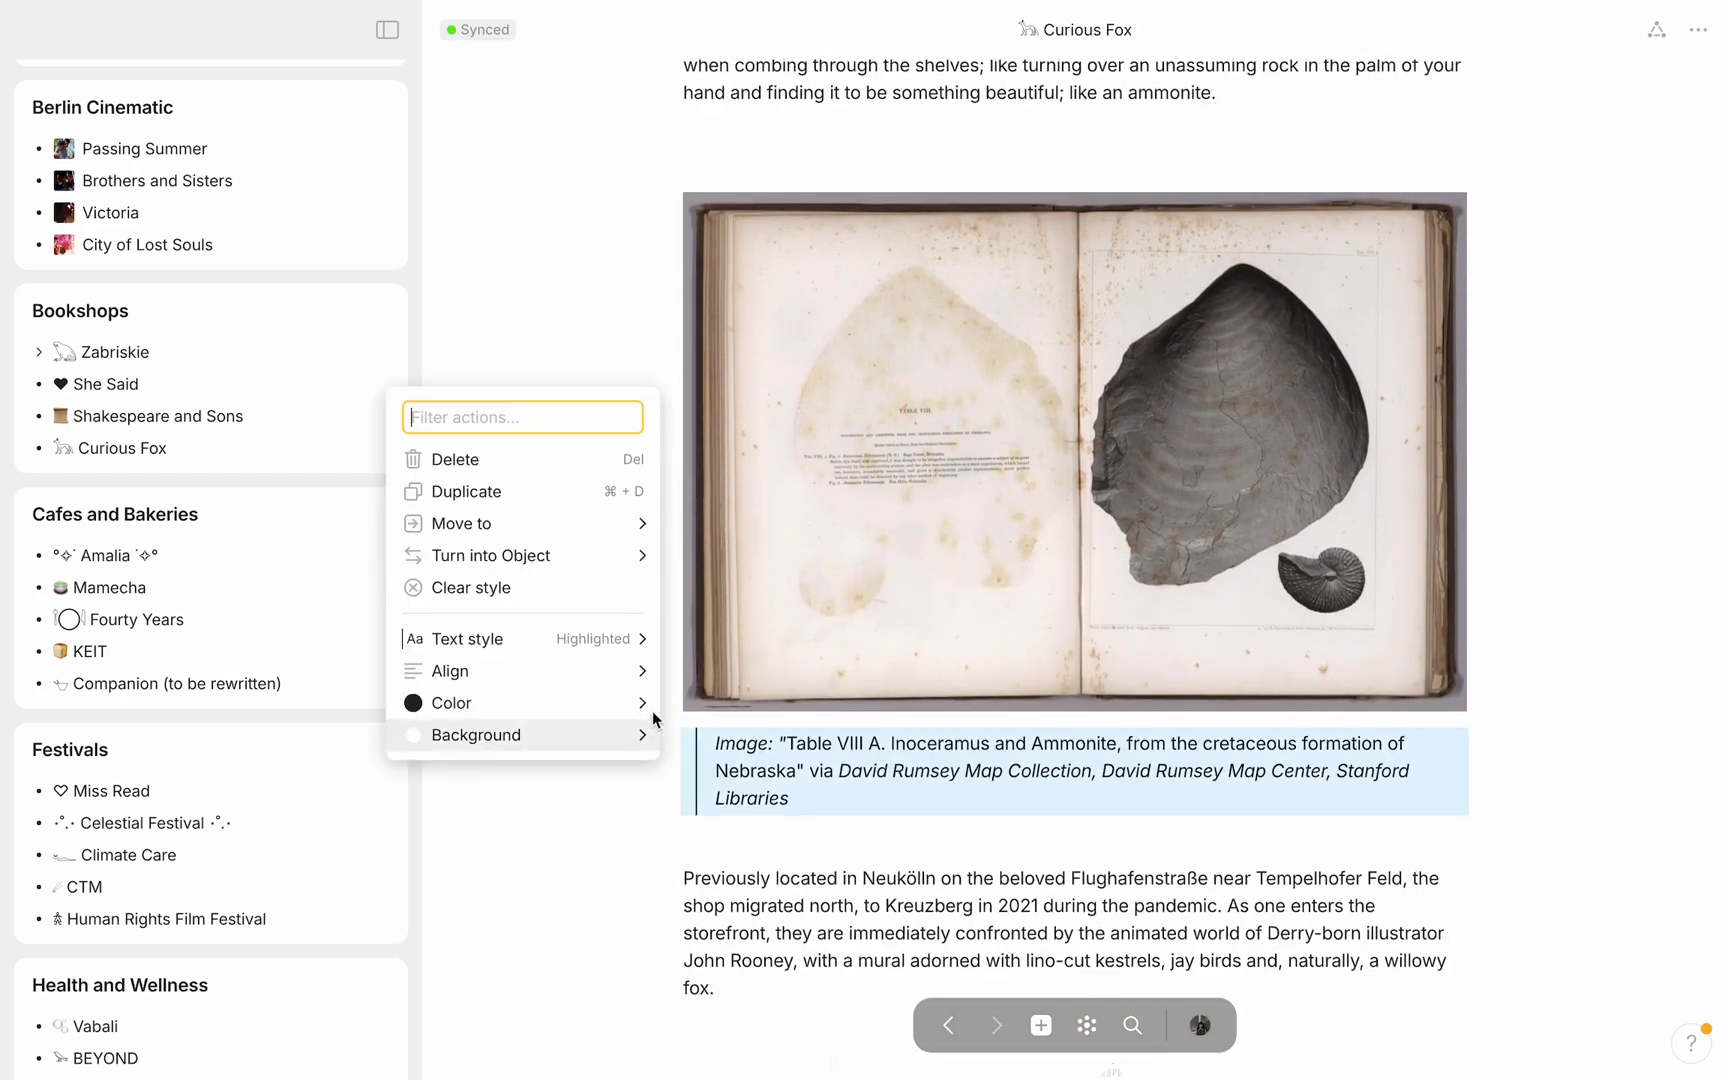
{"action": "mouse_move", "coordinate": [649, 652]}
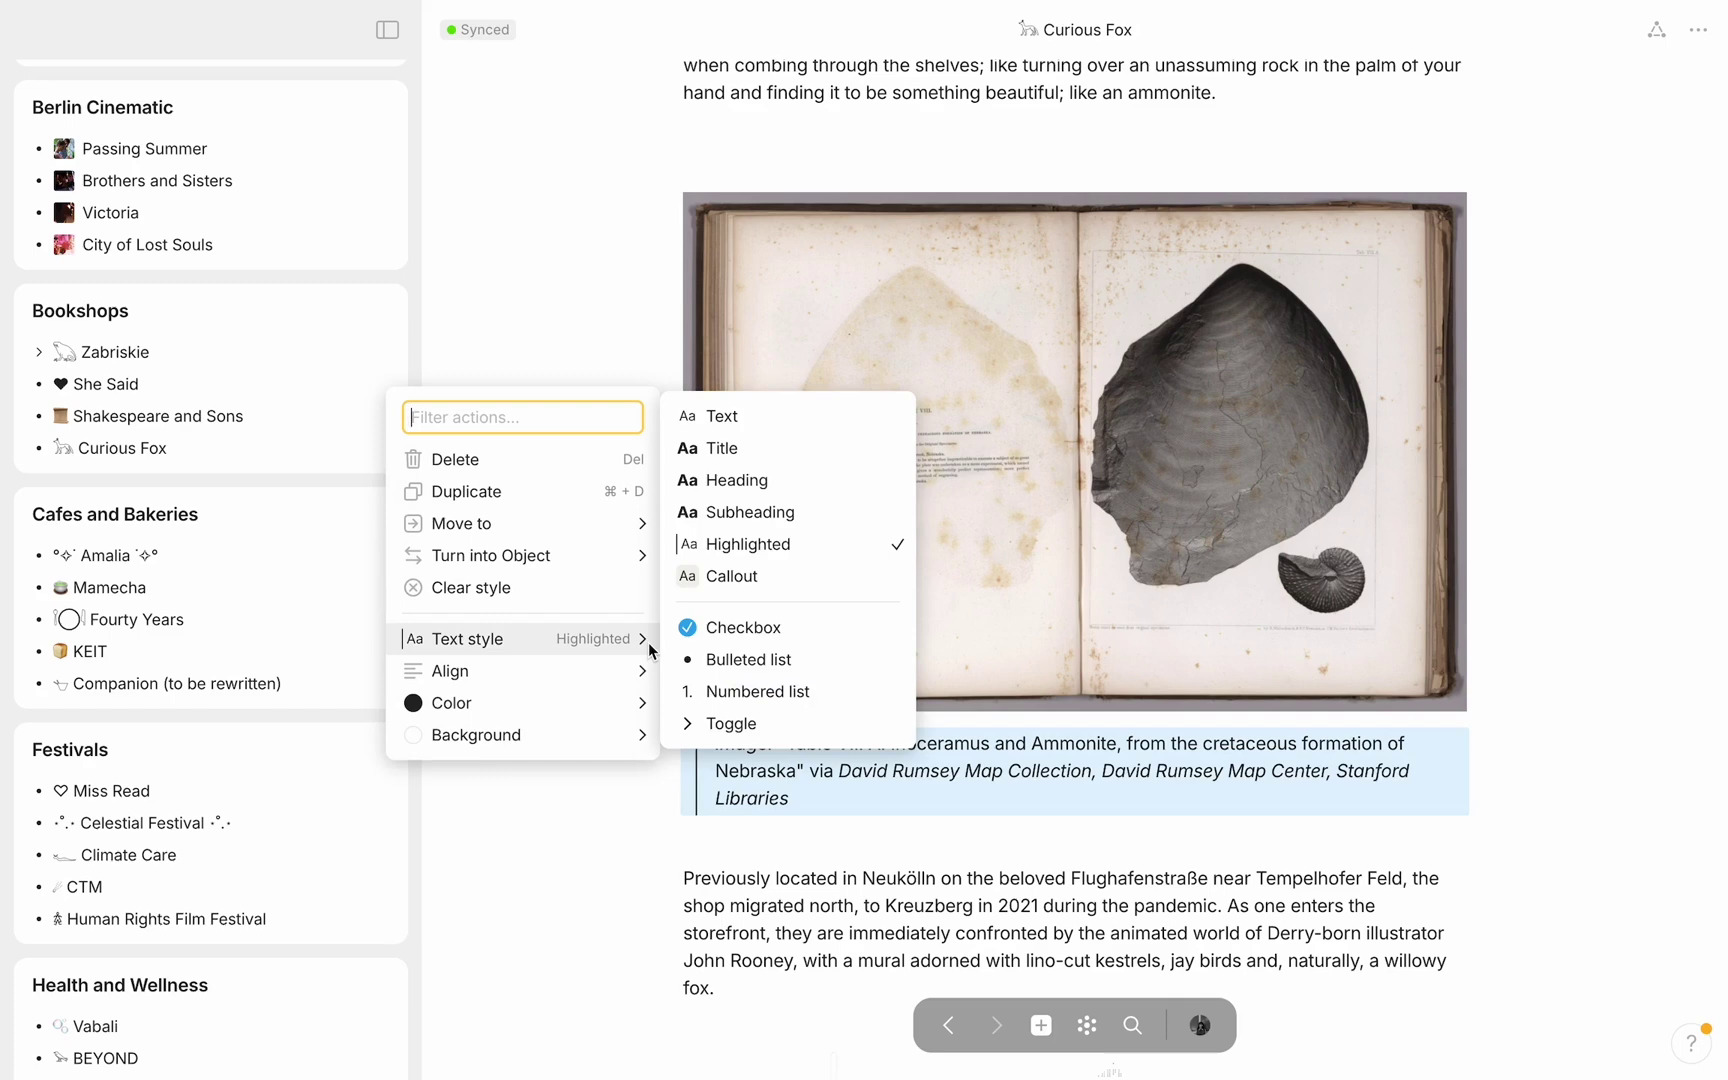
{"action": "scroll", "coordinate": [513, 895], "scroll_direction": "down", "scroll_amount": 12}
{"action": "scroll", "coordinate": [560, 828], "scroll_direction": "down", "scroll_amount": 5}
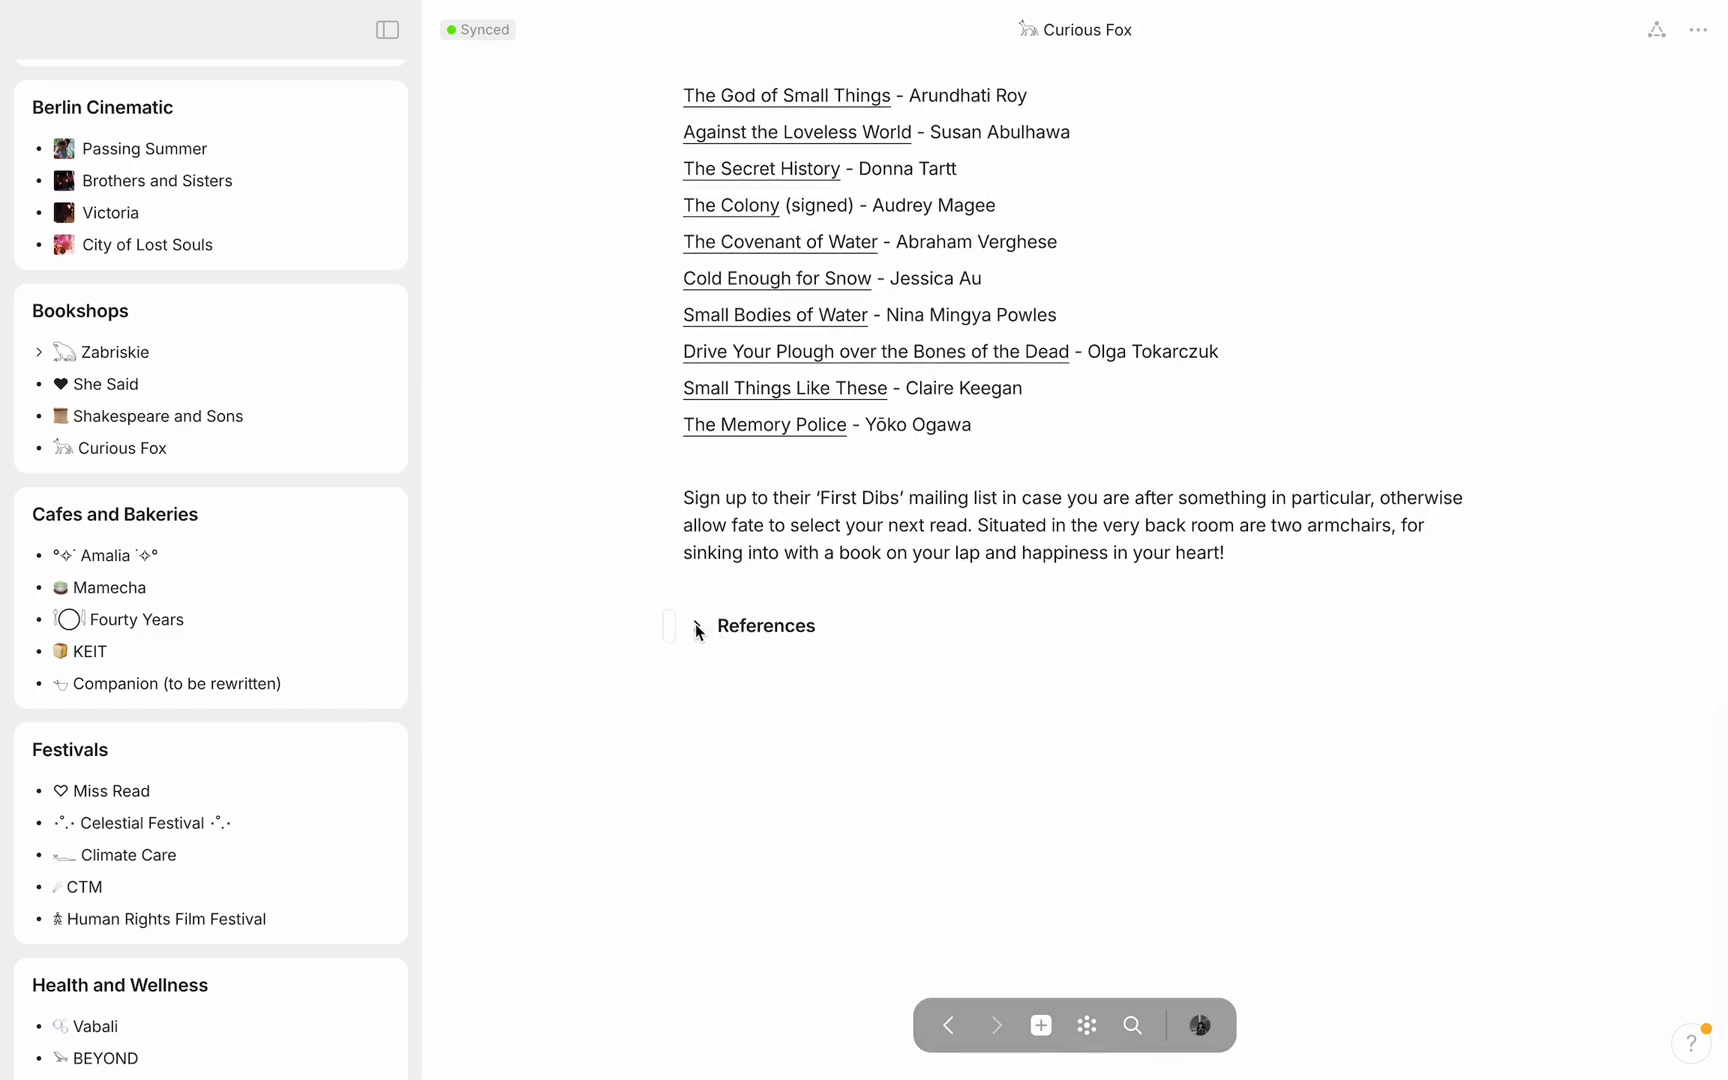
{"action": "left_click", "coordinate": [697, 628]}
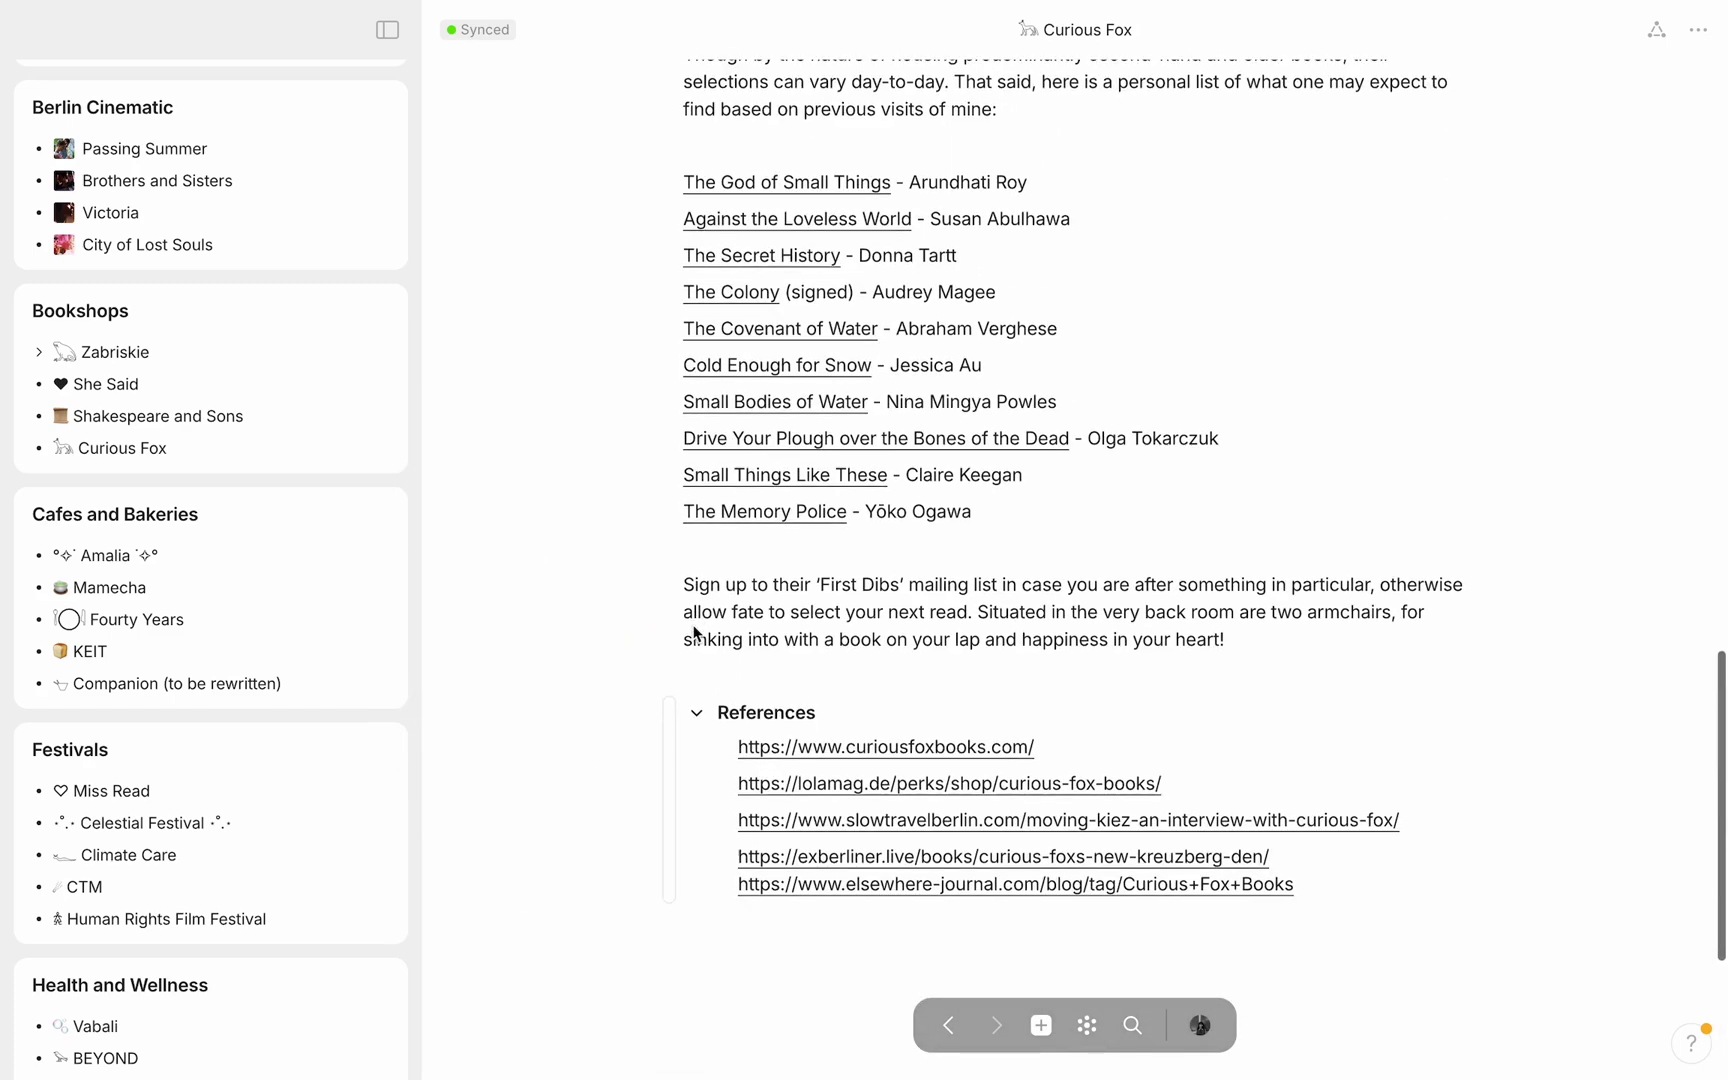
{"action": "left_click", "coordinate": [698, 714]}
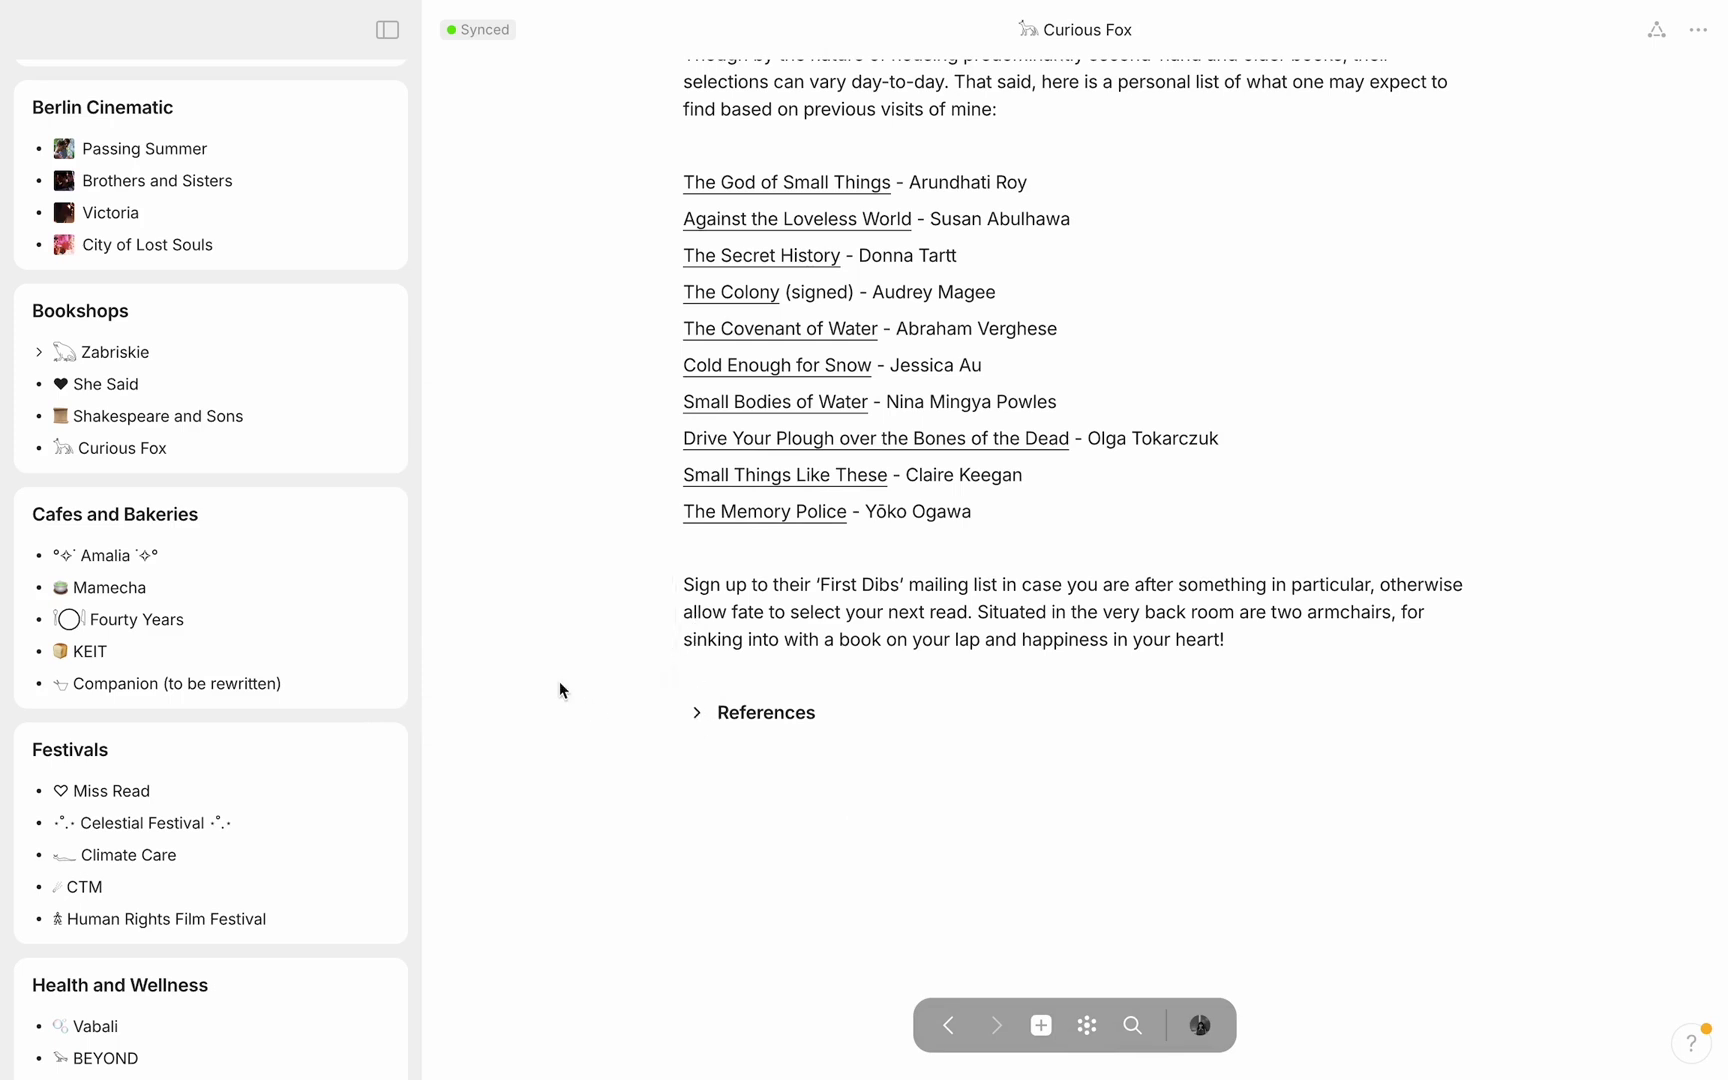